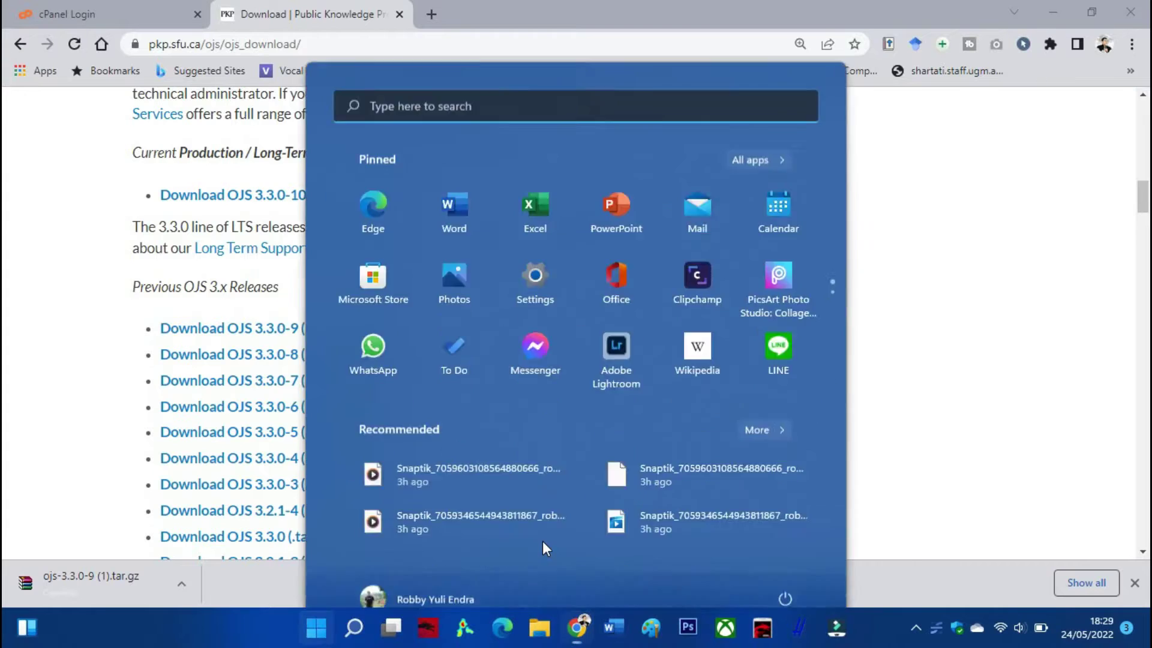
Open File Explorer from the taskbar to find the downloaded OJS 3.3.0-9 archive.
left_click(543, 629)
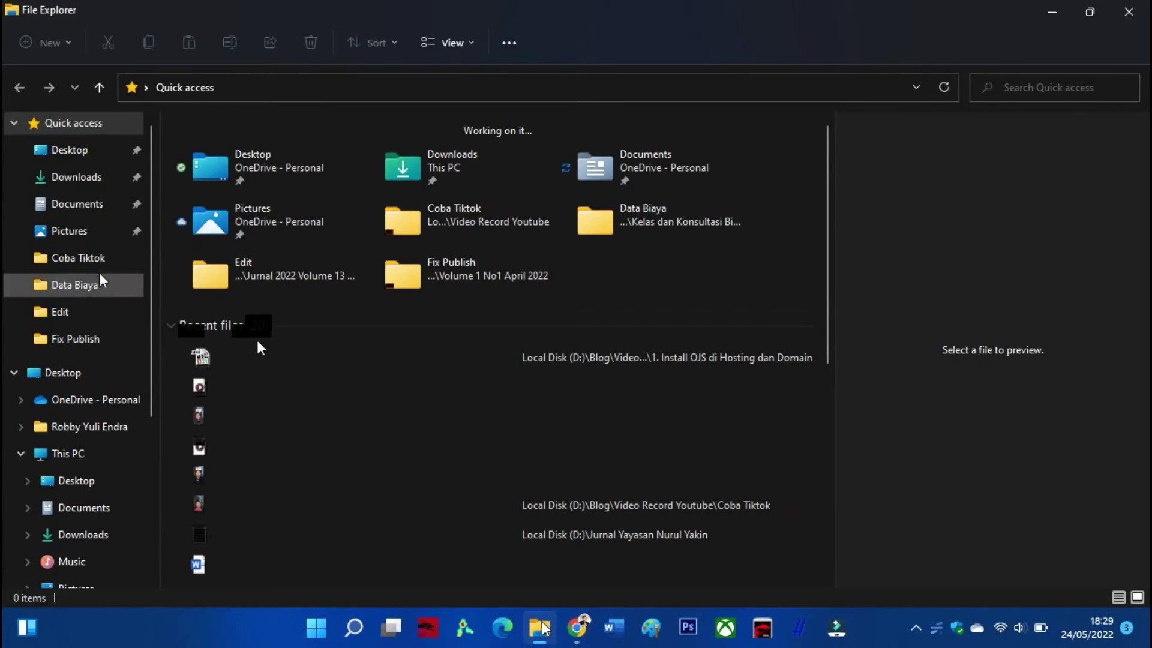
Find ojs-3.3.0-9.tar.gz in the Downloads folder, then minimize Explorer back to Chrome.
left_click(84, 180)
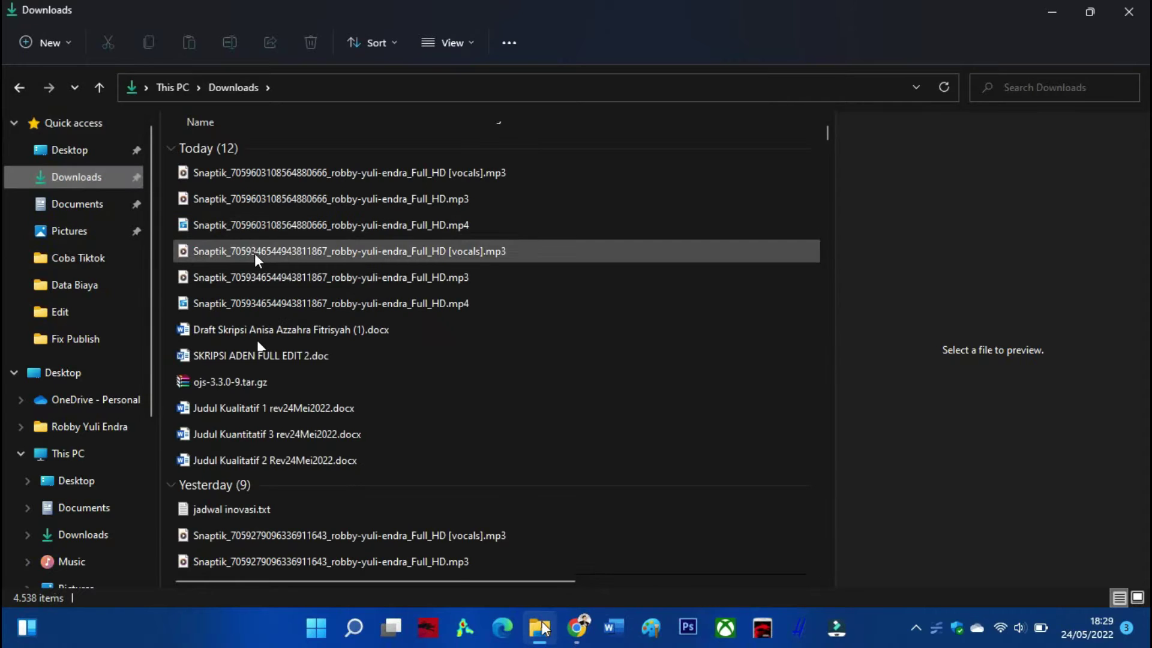
scroll(252, 364, "down", 1)
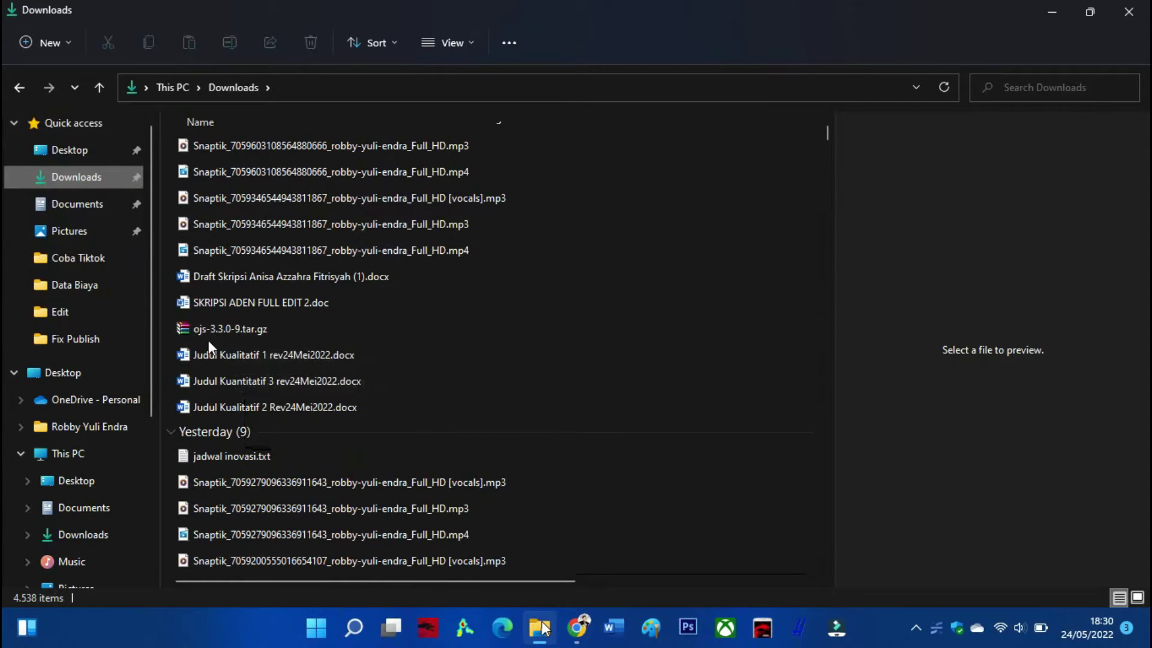
left_click(1053, 14)
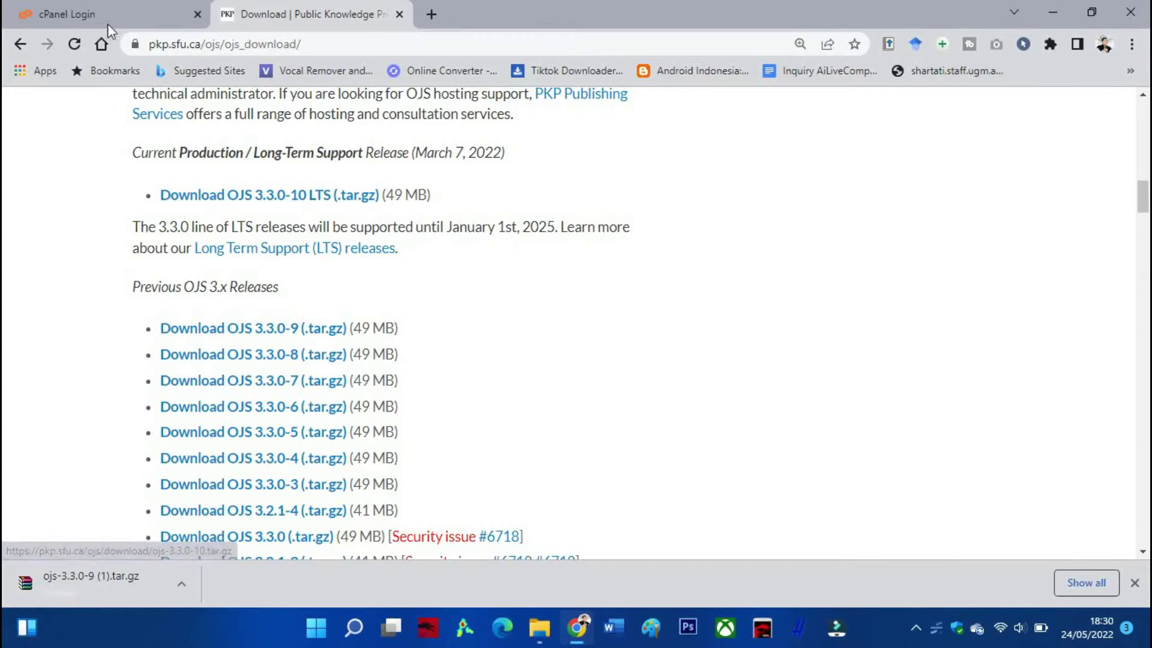
Log in to the DomaiNesia cPanel account from the cPanel Login tab.
left_click(107, 7)
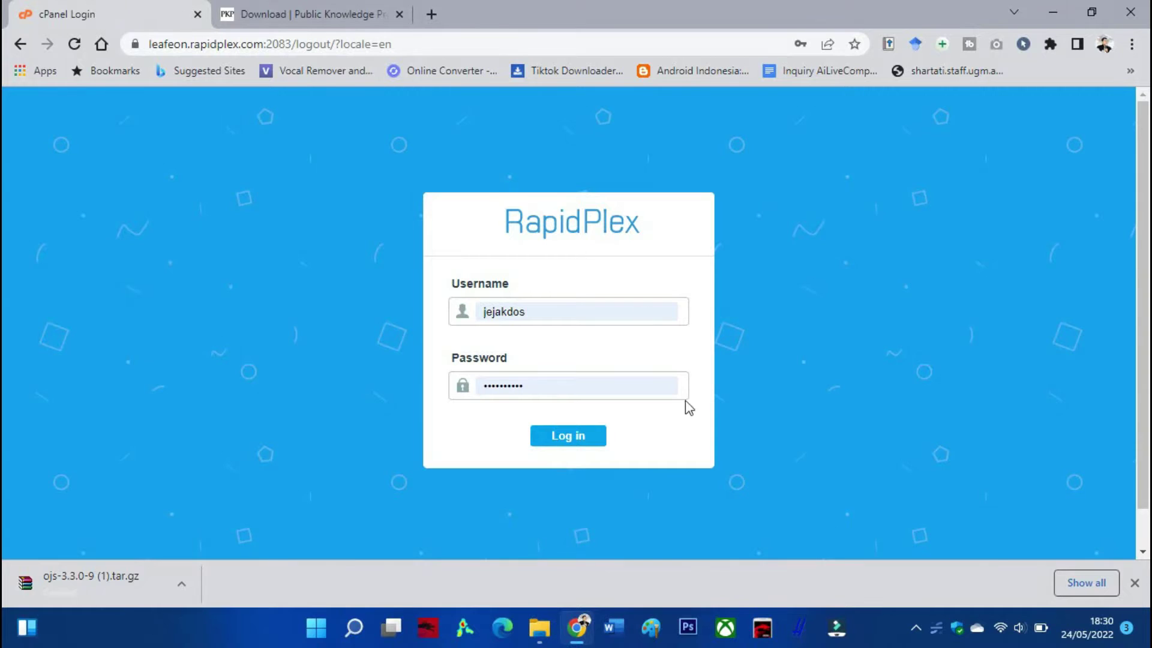
left_click(577, 442)
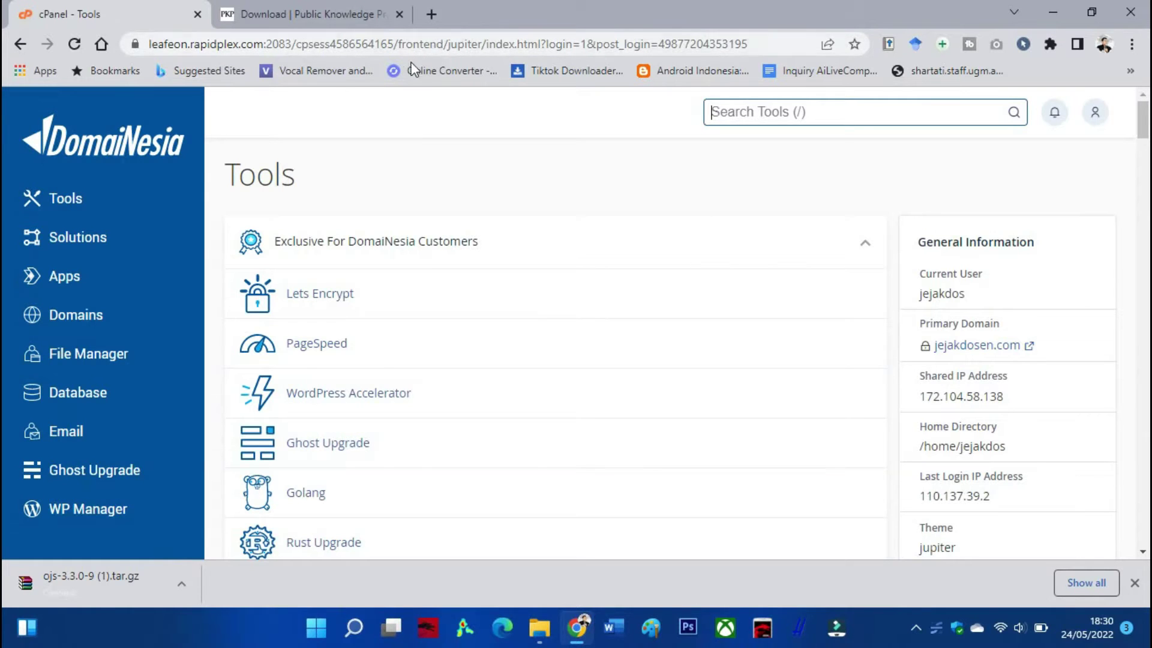
middle_click(425, 219)
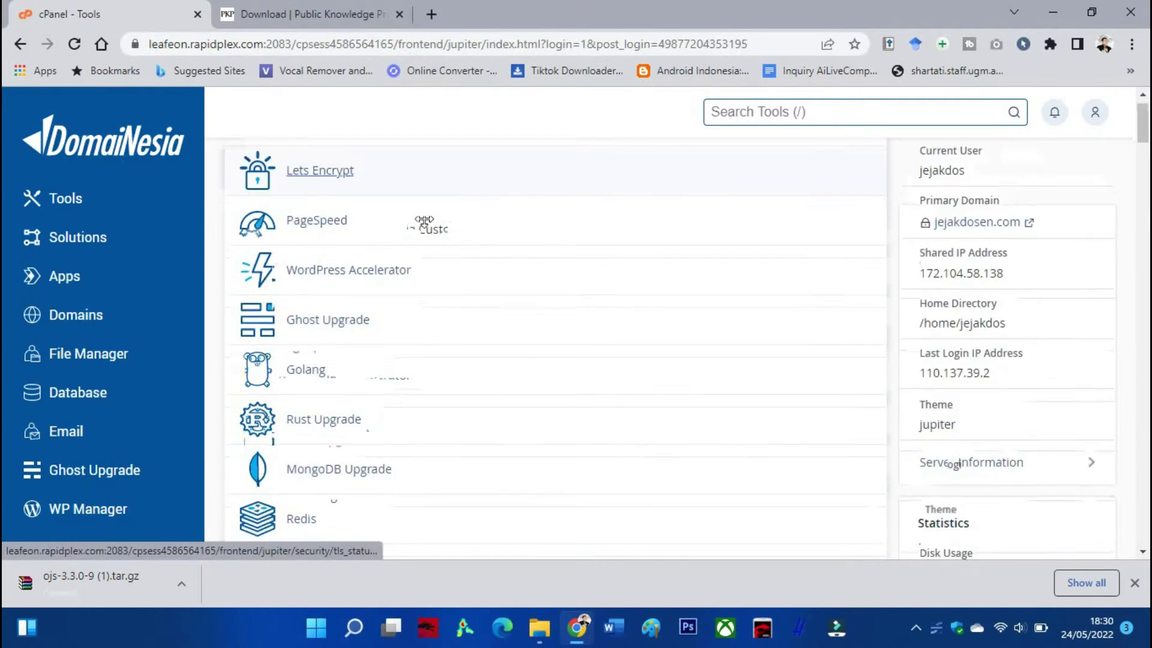
scroll(425, 220, "up", 5)
middle_click(426, 213)
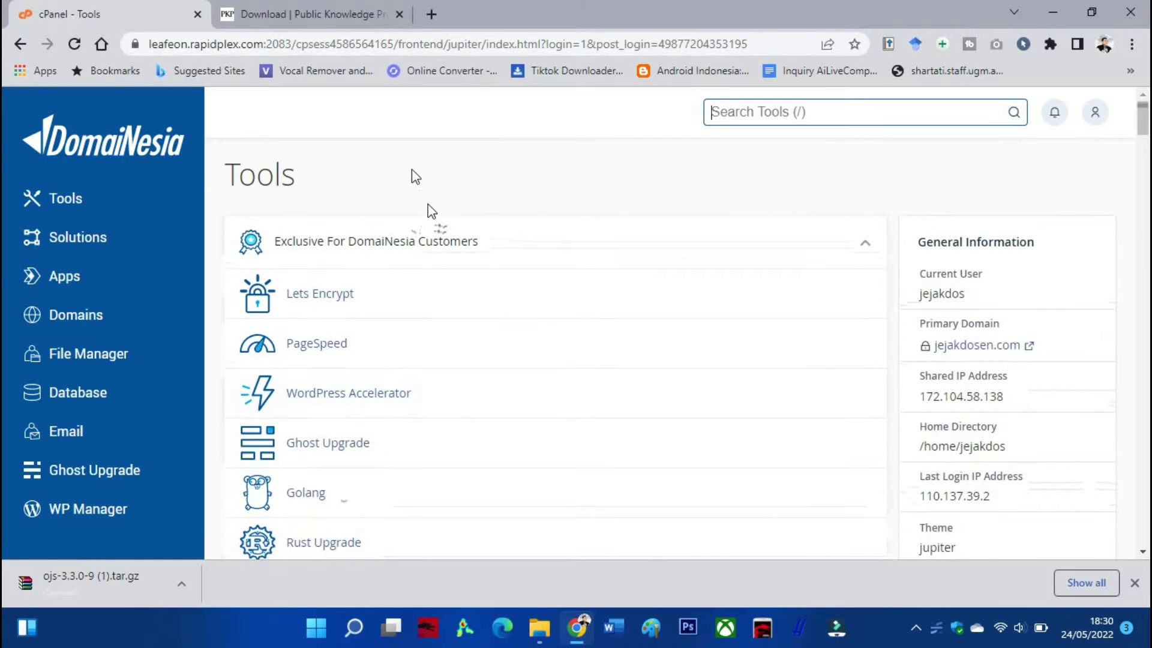
scroll(422, 162, "down", 12)
scroll(423, 163, "down", 4)
scroll(486, 159, "down", 12)
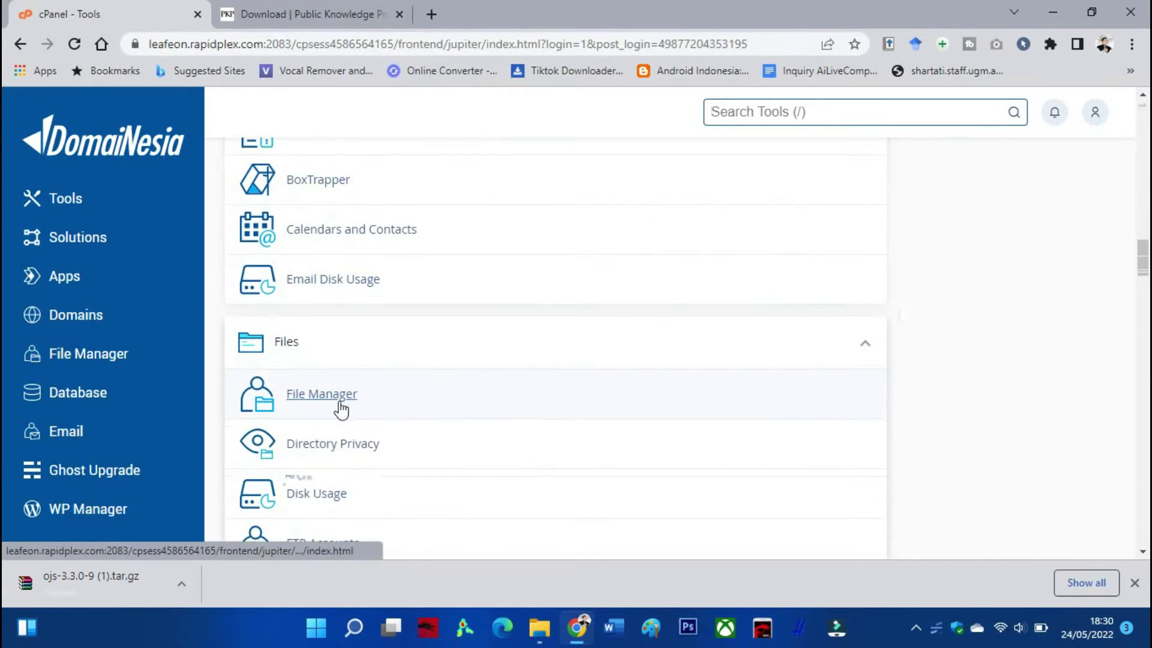
left_click(340, 403)
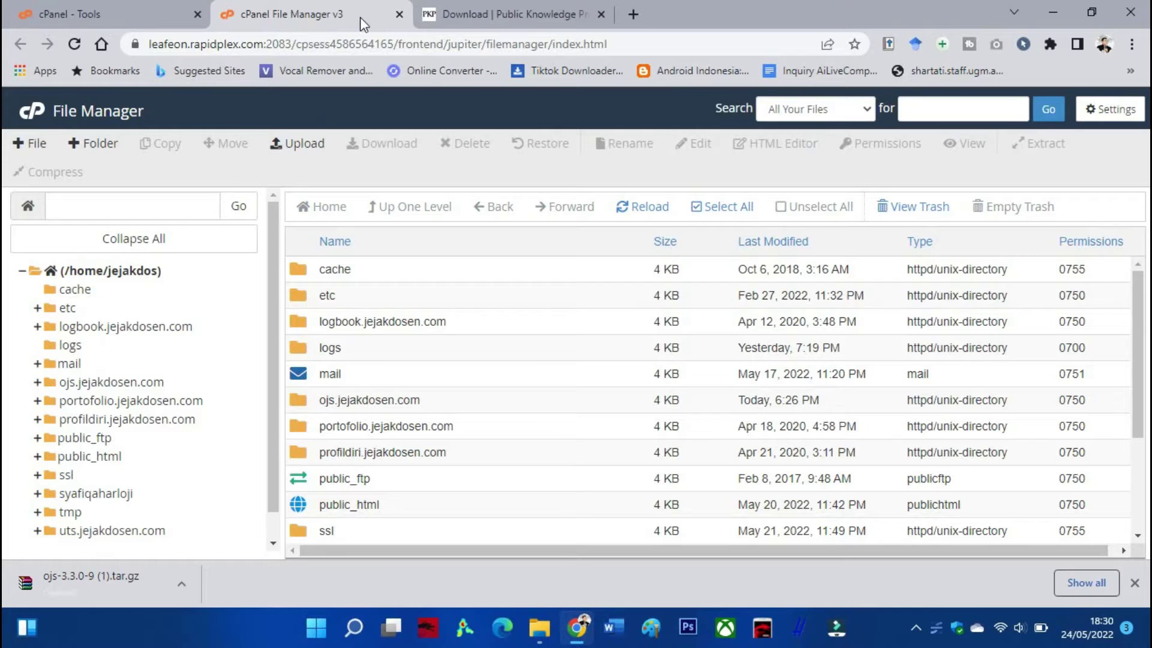
scroll(199, 367, "down", 1)
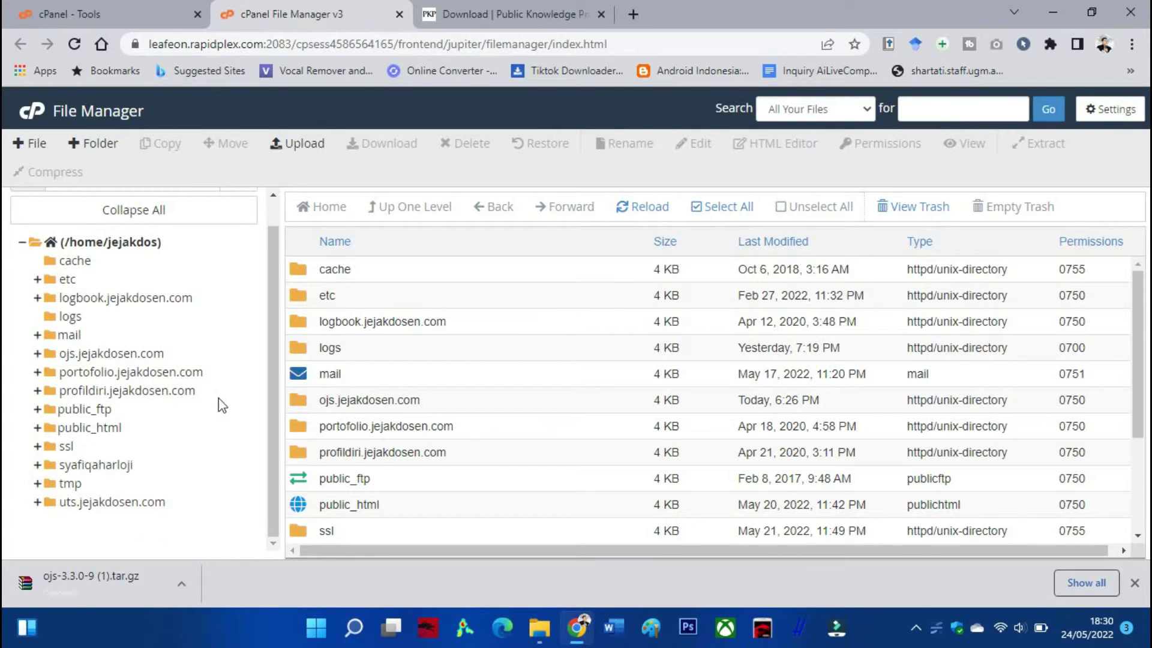
left_click(95, 428)
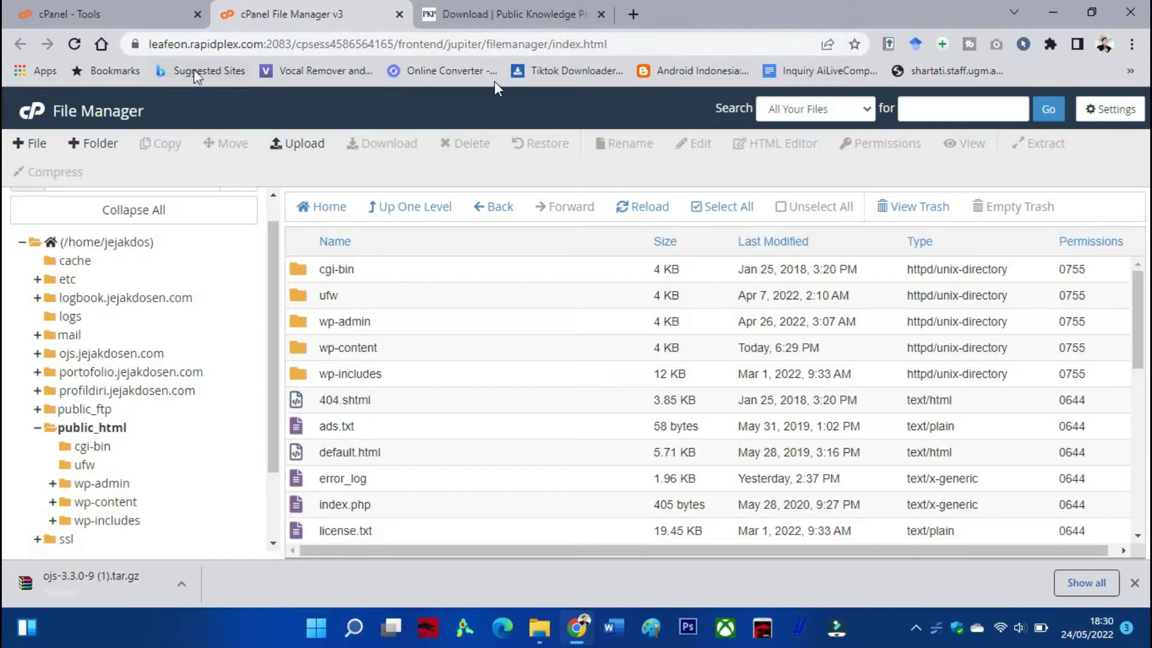
left_click(399, 14)
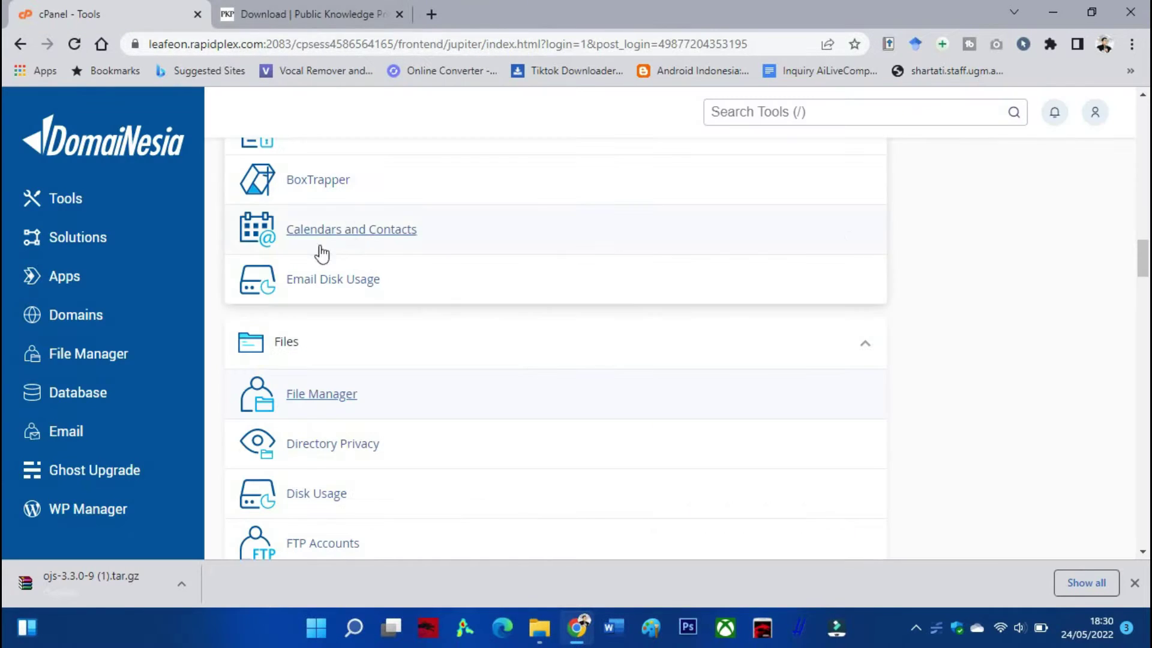
Scroll the cPanel Tools page and close Chrome's downloads bar at the bottom.
scroll(375, 294, "down", 2)
scroll(376, 294, "down", 10)
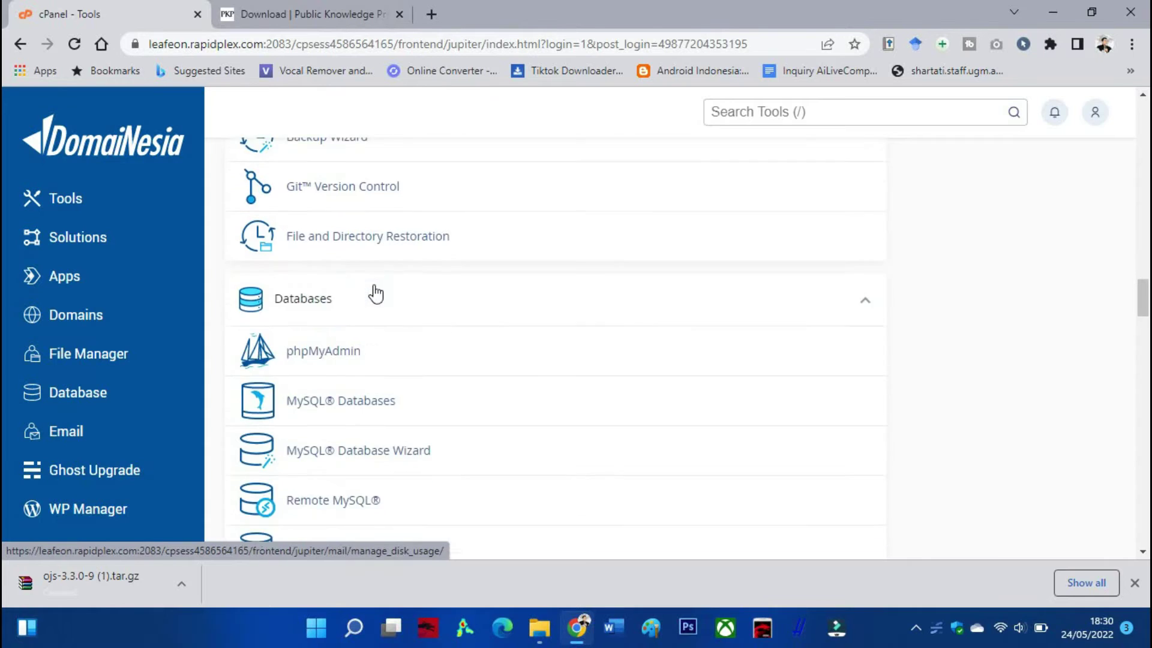
scroll(376, 294, "down", 5)
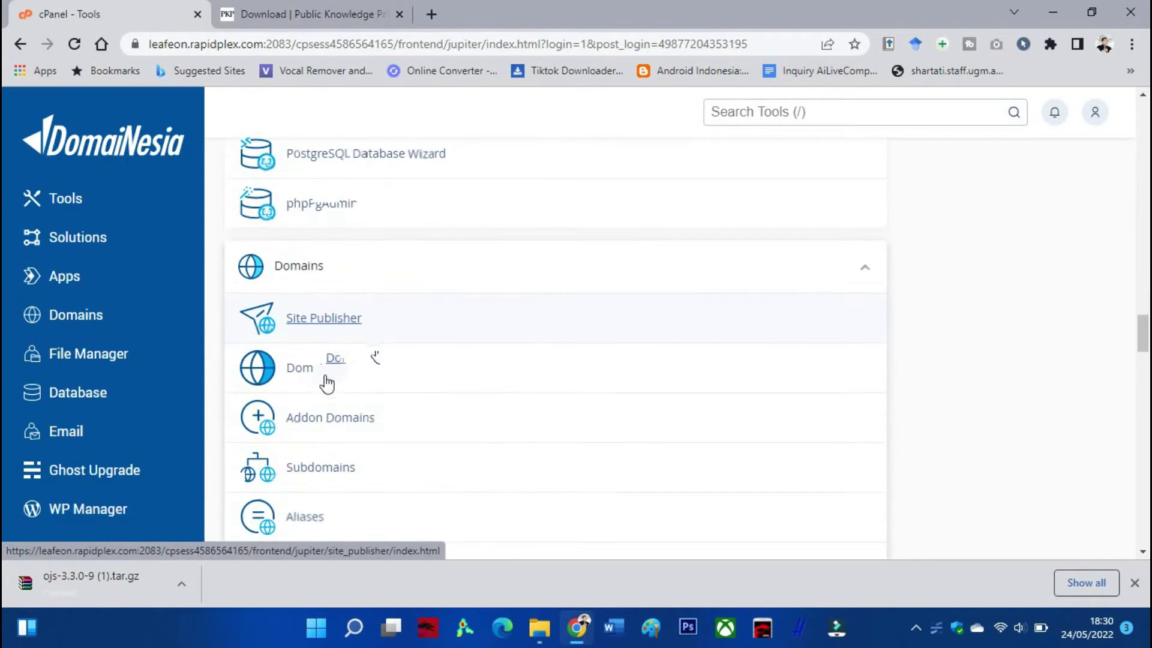
left_click(1134, 583)
scroll(515, 514, "down", 8)
scroll(474, 486, "down", 4)
scroll(463, 458, "up", 8)
scroll(462, 455, "down", 12)
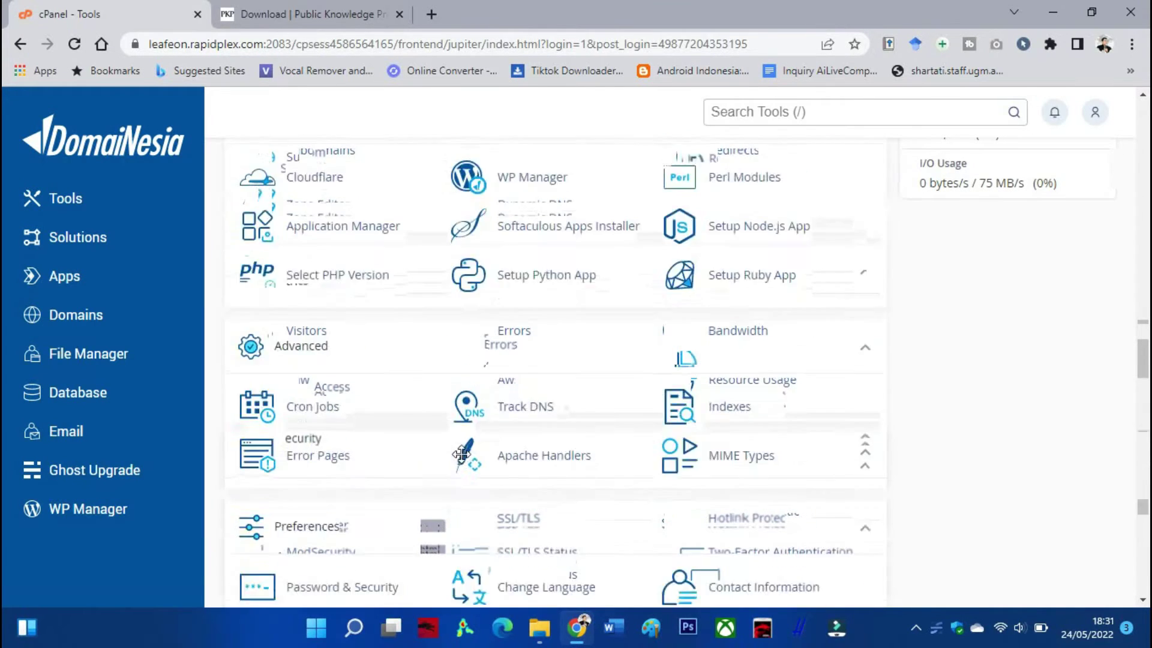
scroll(463, 461, "up", 5)
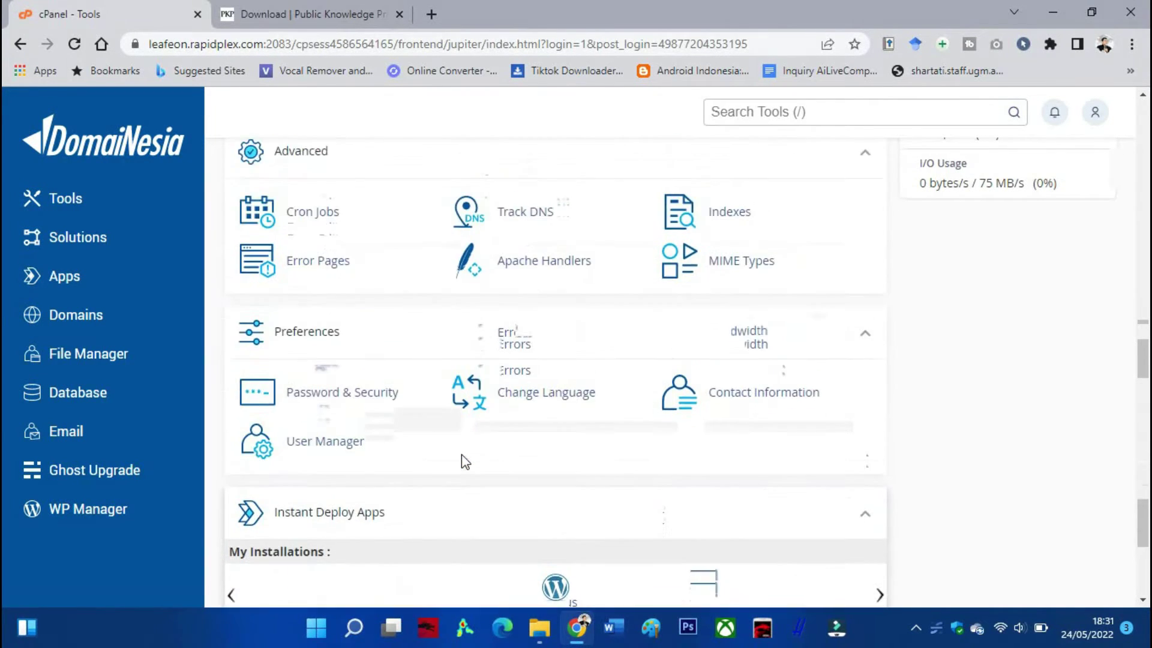
scroll(462, 462, "up", 9)
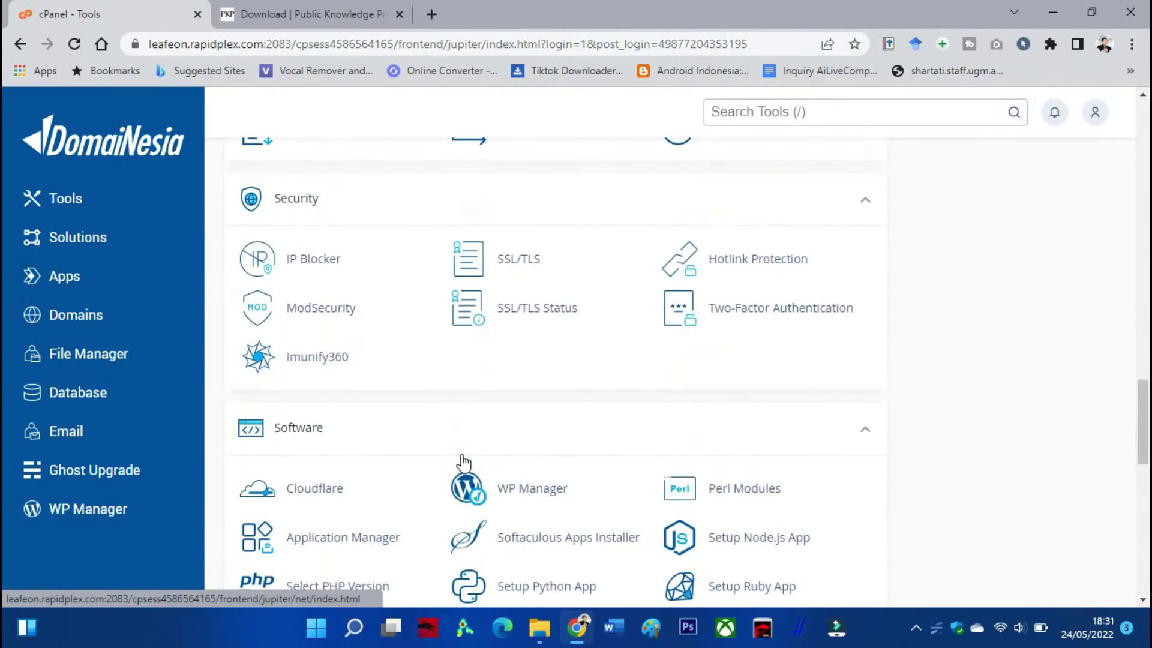
left_click(322, 240)
Create the subdomain 'jurnal' under jejakdosen.com.
scroll(375, 327, "down", 3)
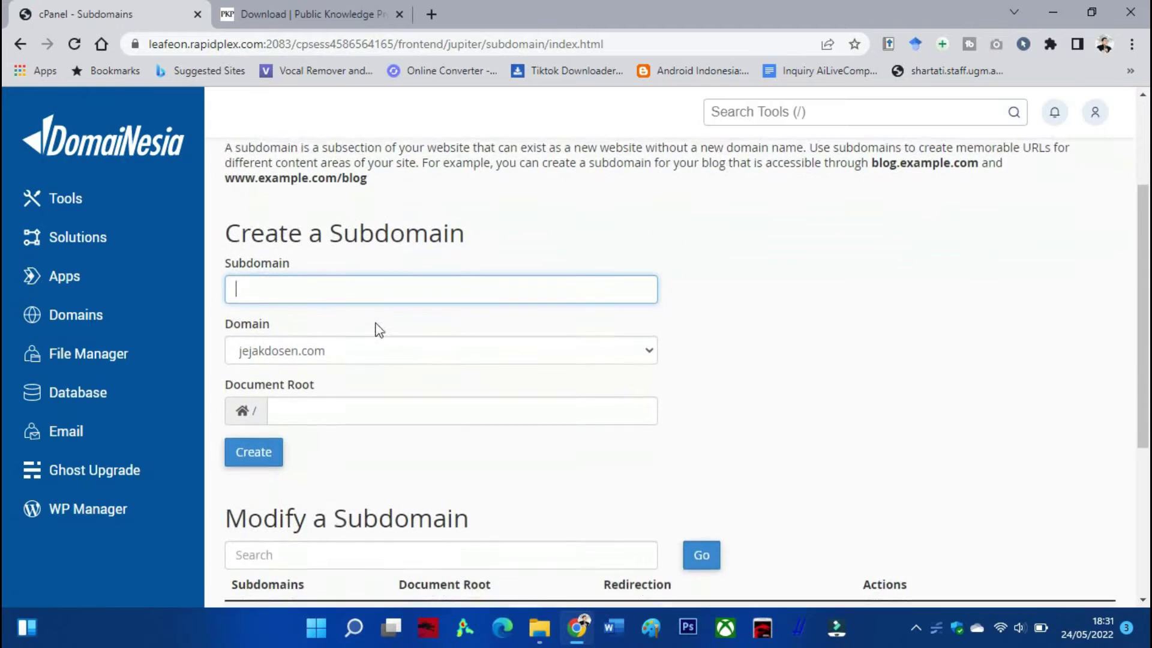
type("jurnal")
scroll(324, 309, "down", 3)
scroll(321, 313, "up", 1)
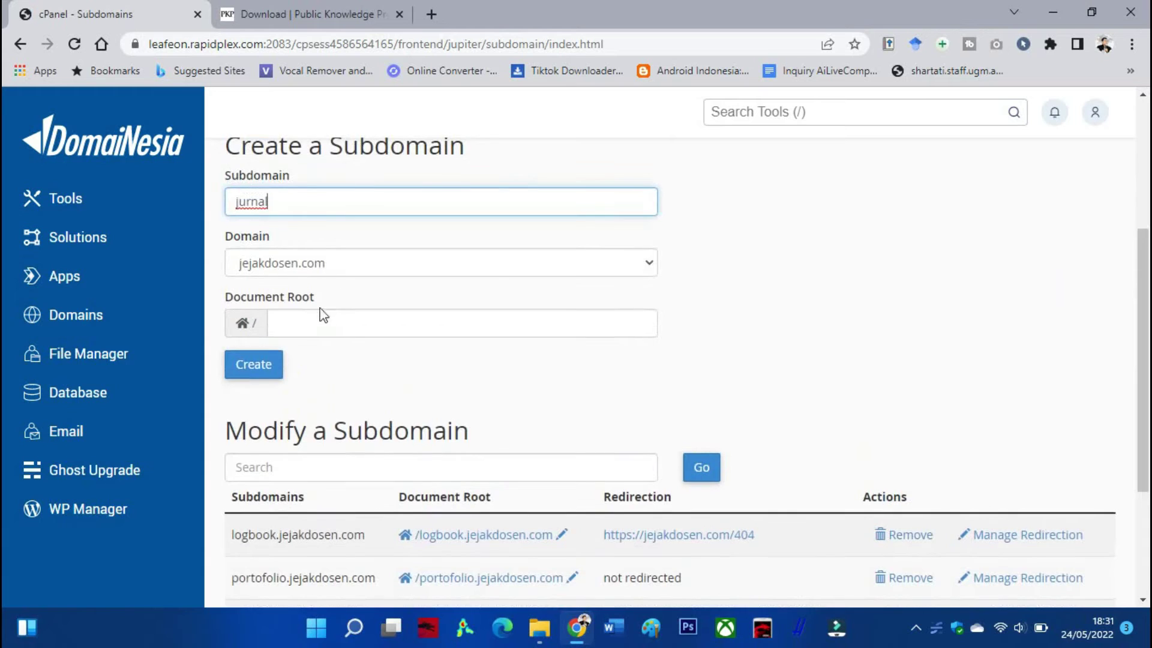
left_click(253, 367)
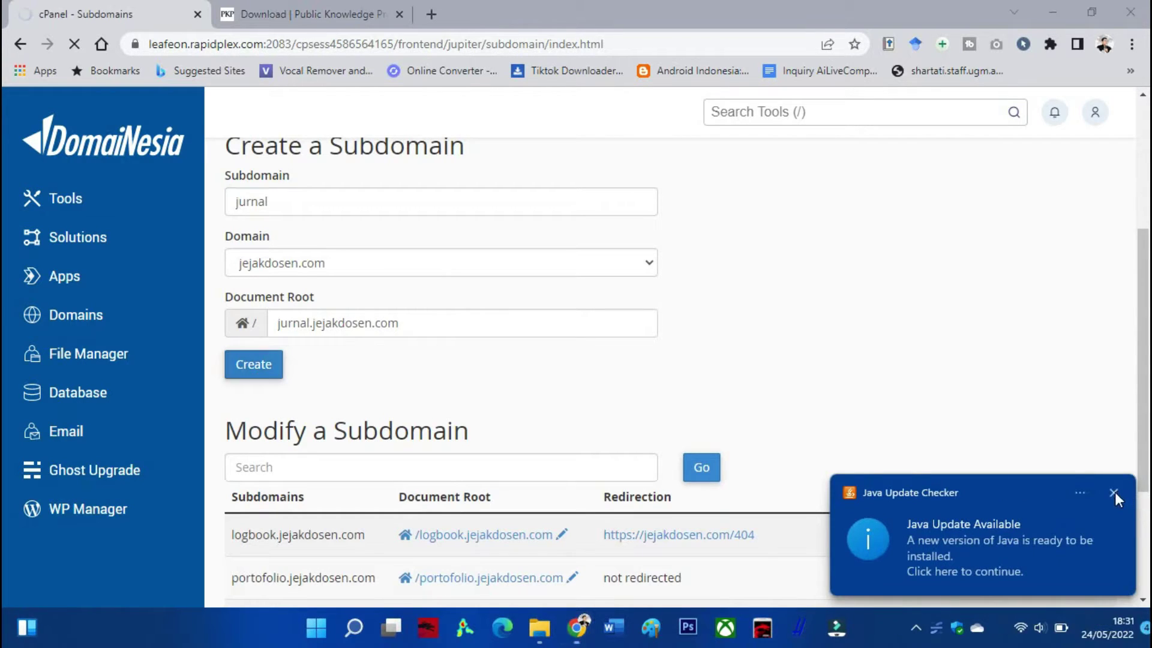
Dismiss the Java update notice and review jurnal.jejakdosen.com in the subdomain list.
left_click(1114, 493)
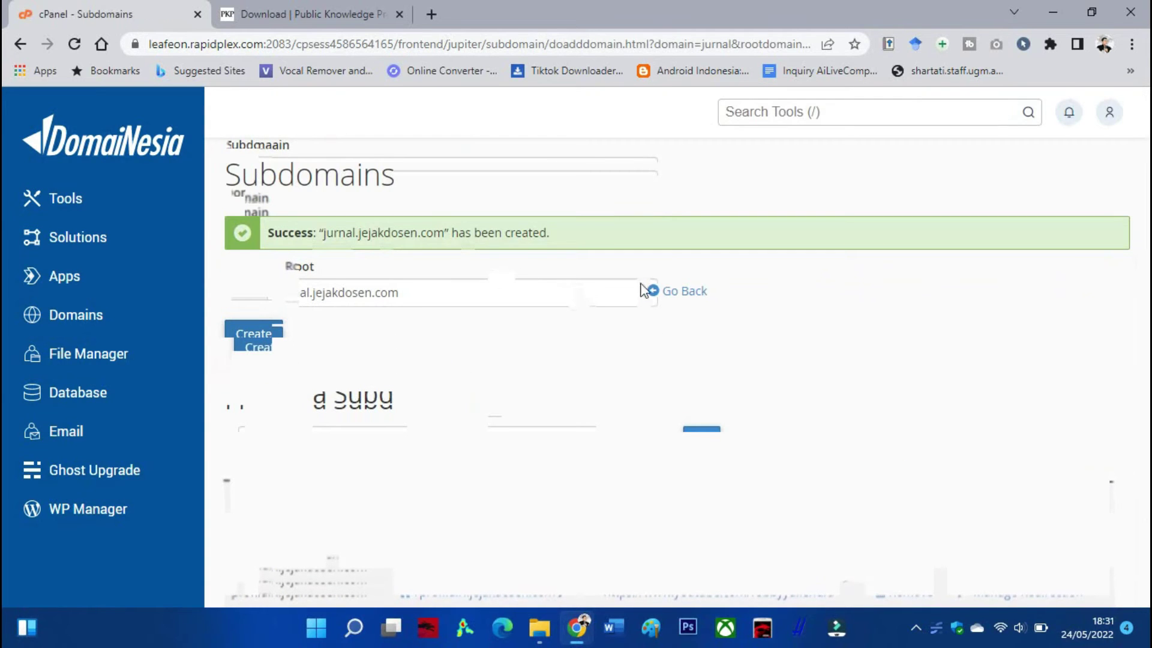
left_click(660, 292)
scroll(558, 329, "down", 4)
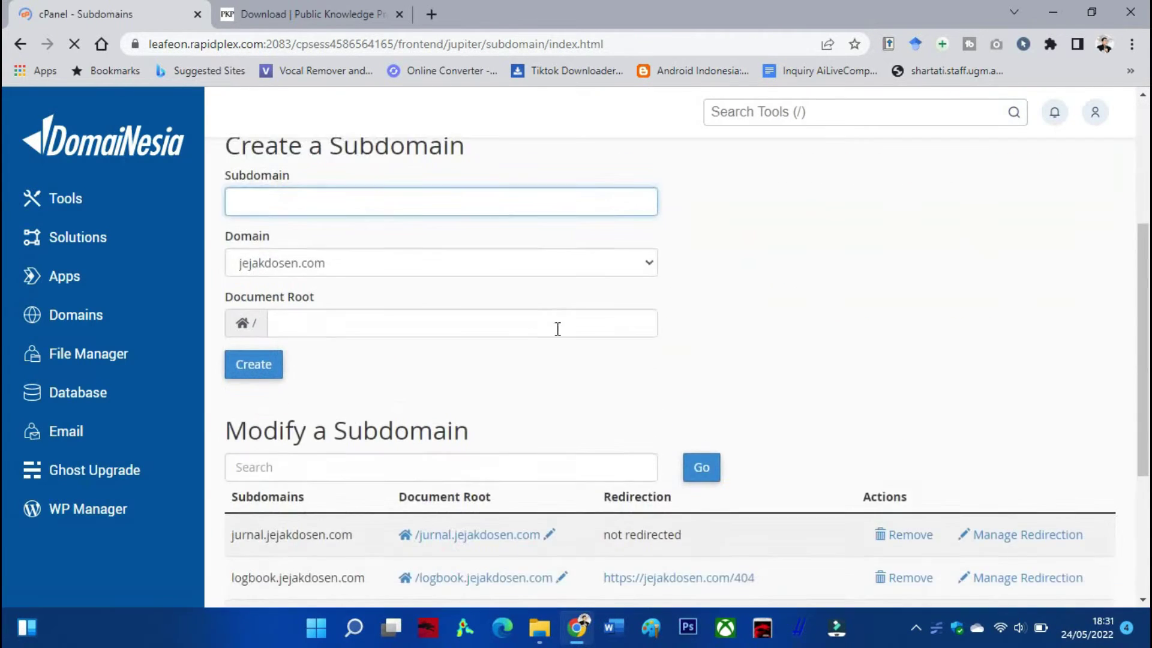
scroll(558, 329, "down", 3)
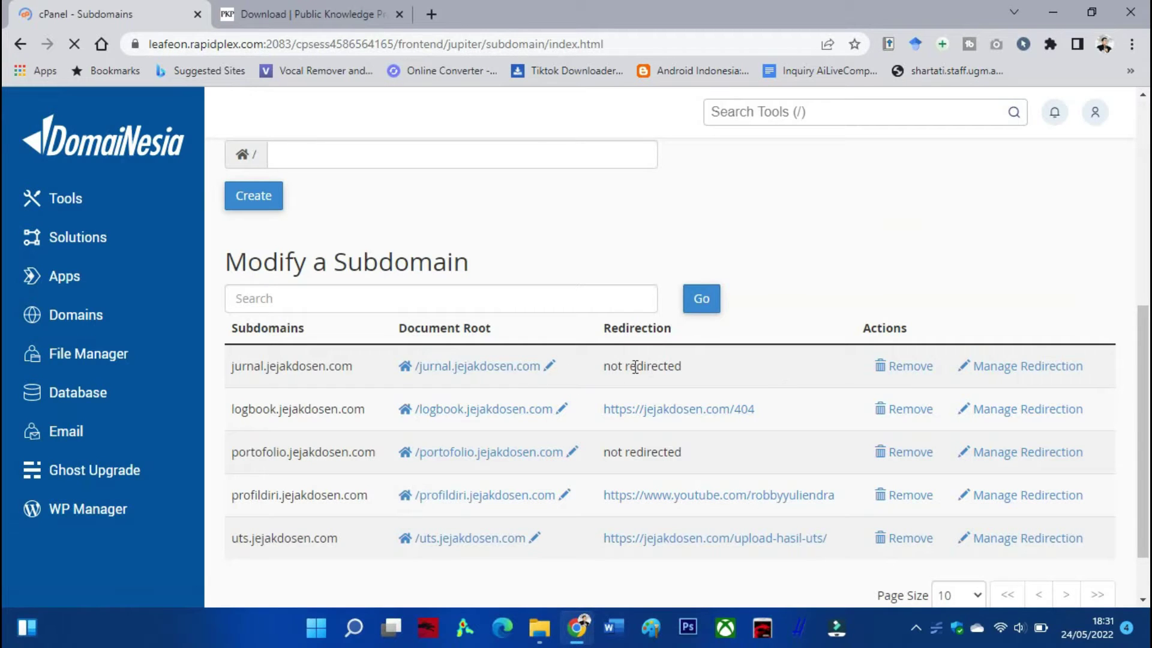
scroll(621, 373, "down", 1)
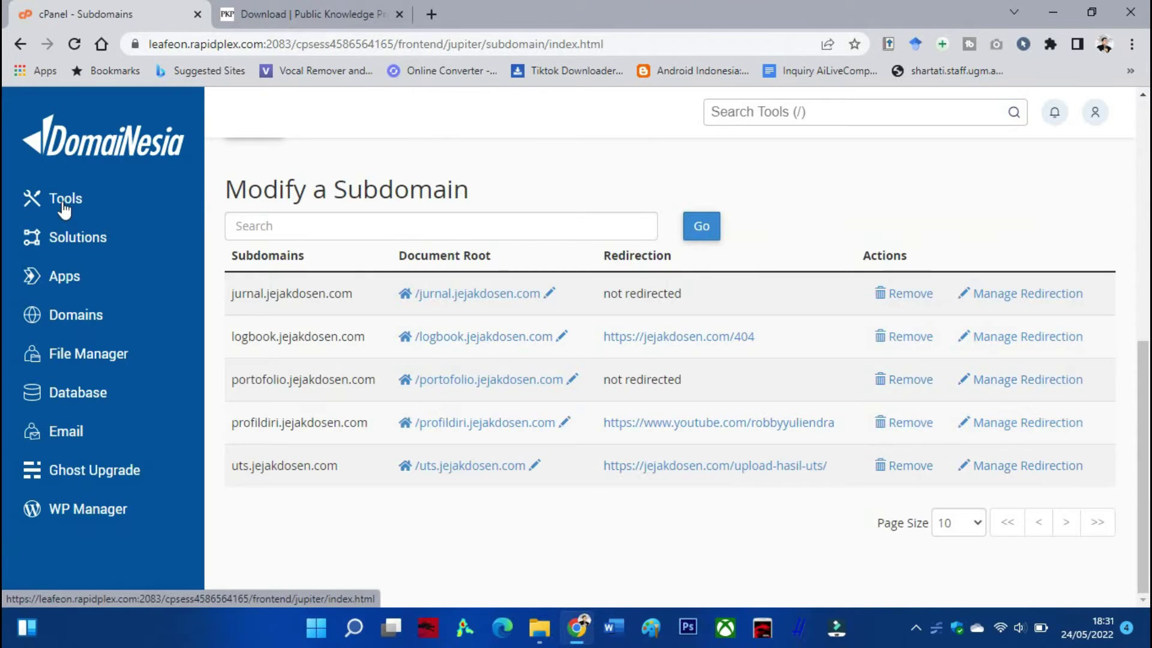
left_click(96, 355)
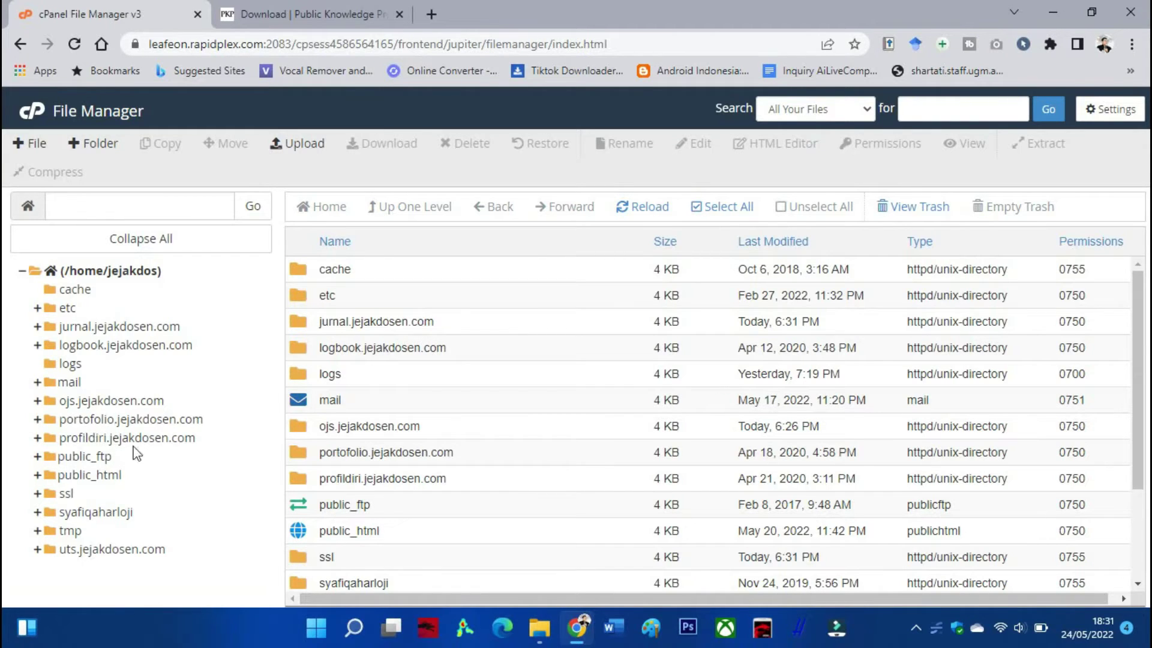
In File Manager, select the jurnal.jejakdosen.com folder and go to its Upload page.
left_click(95, 328)
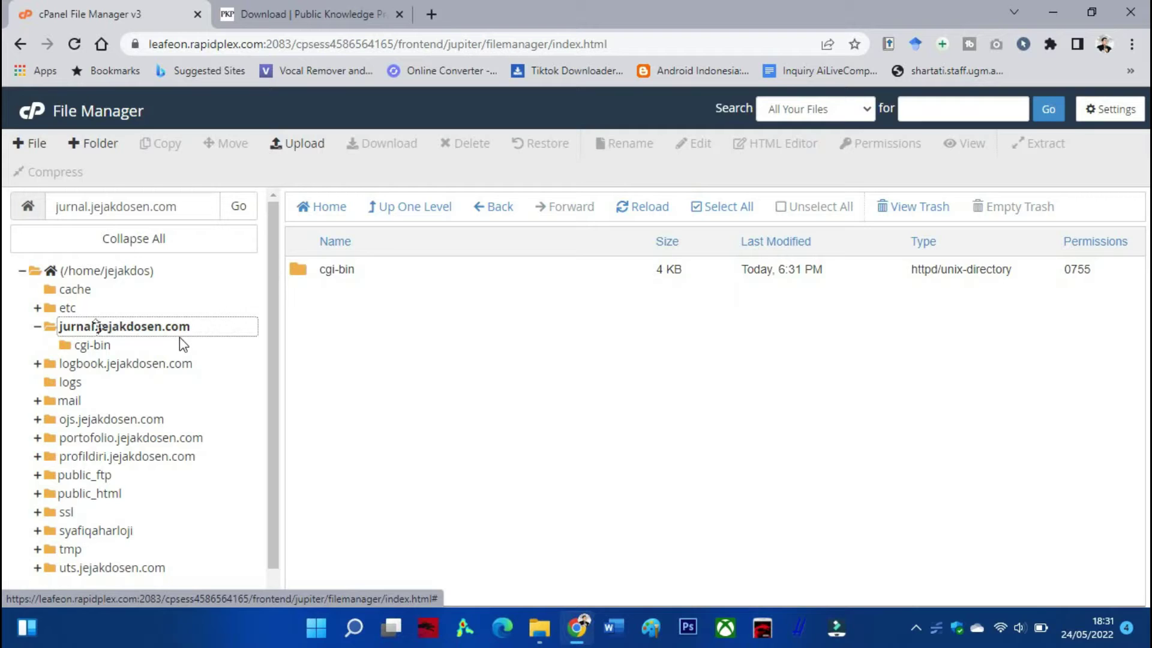
left_click(318, 146)
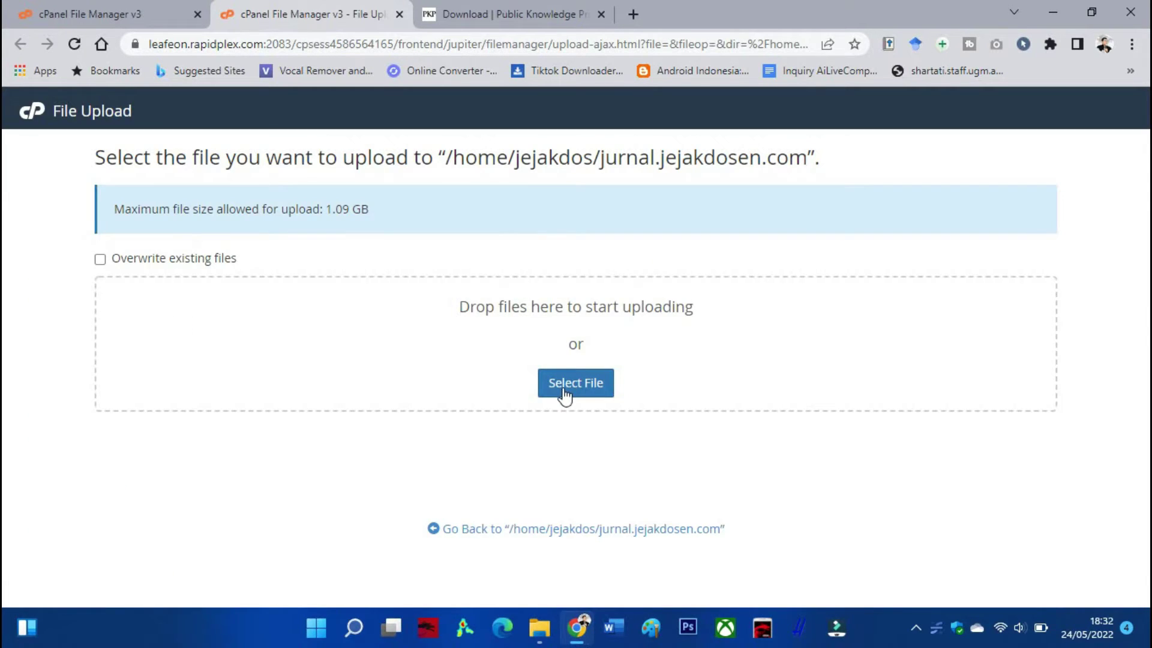
Drag ojs-3.3.0-9.tar.gz from Downloads onto the upload page, then return to the folder listing.
left_click(564, 390)
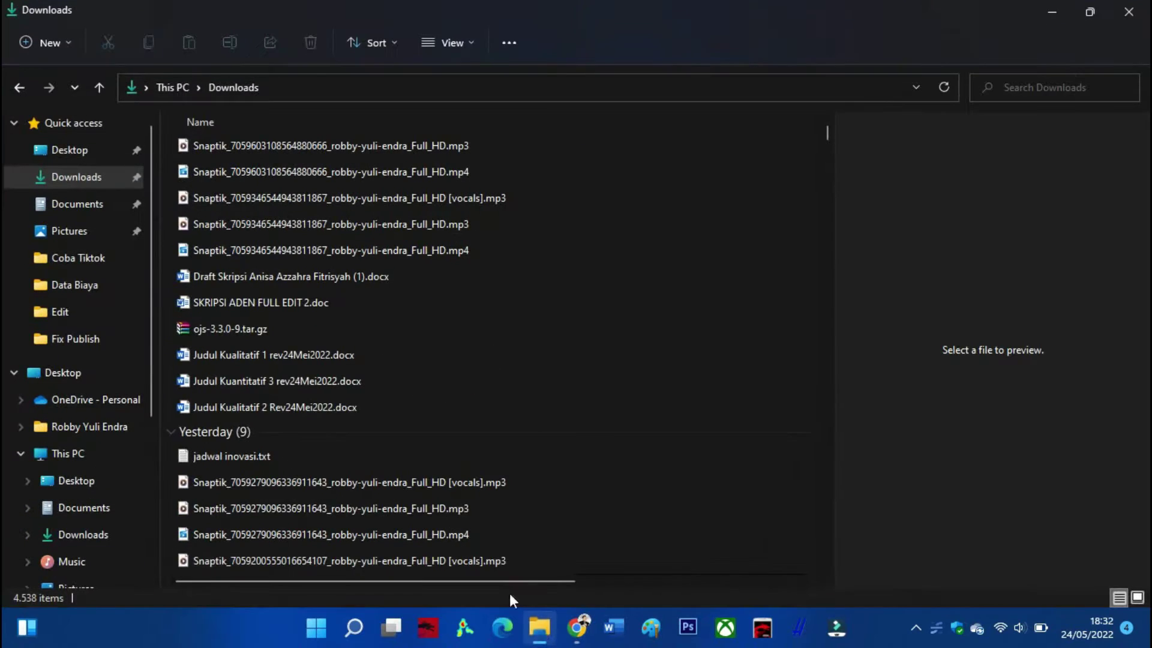
left_click(260, 337)
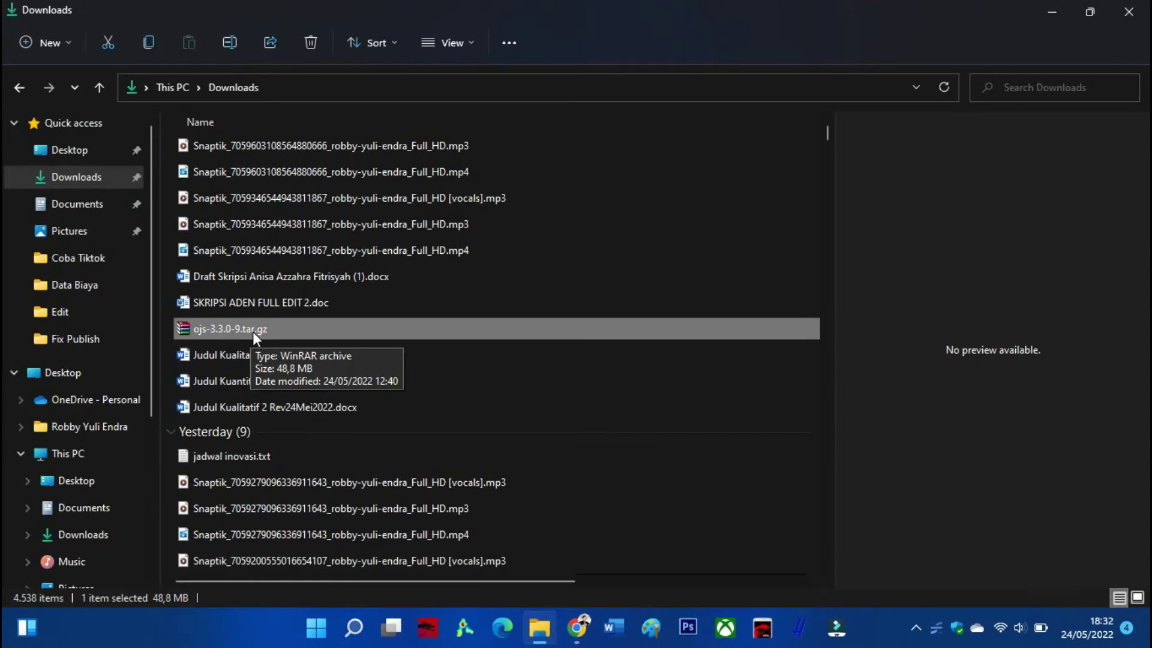
left_click_drag(257, 332, 670, 360)
key("alt+Tab")
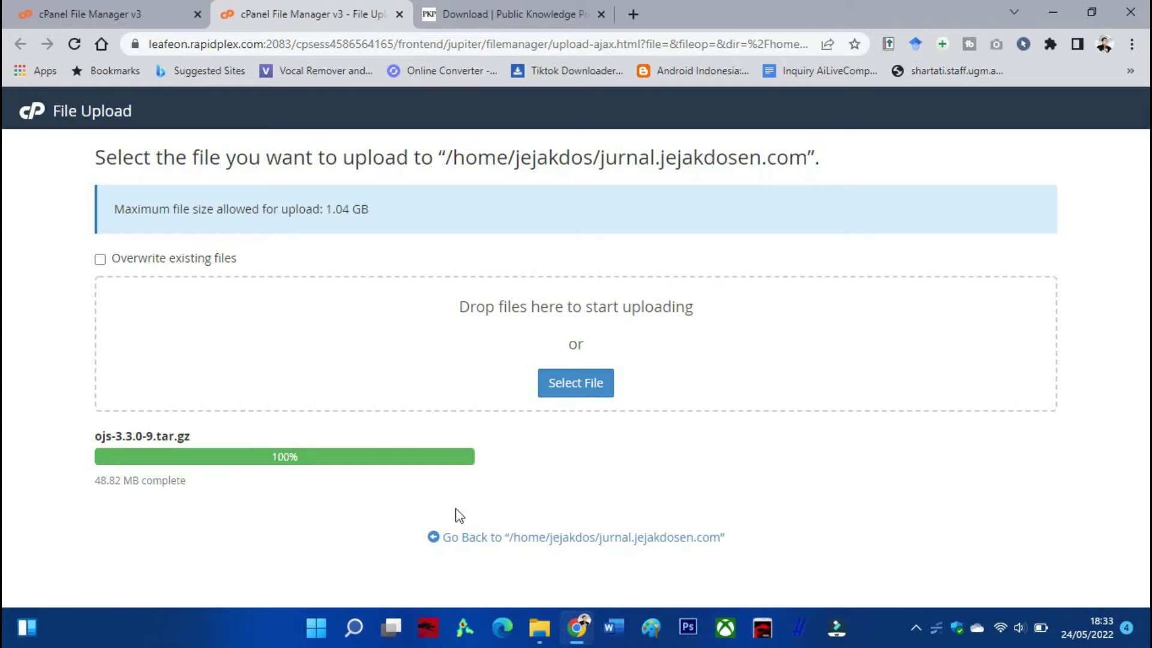
left_click(478, 540)
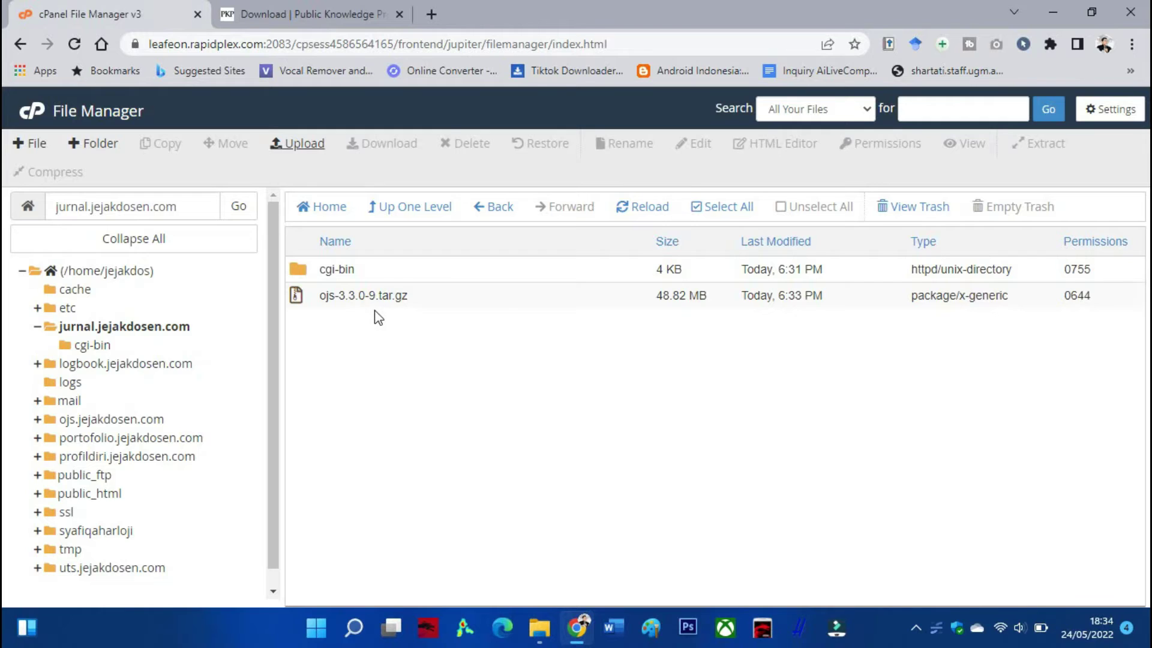
Extract ojs-3.3.0-9.tar.gz into /jurnal.jejakdosen.com and close the extraction results.
right_click(377, 303)
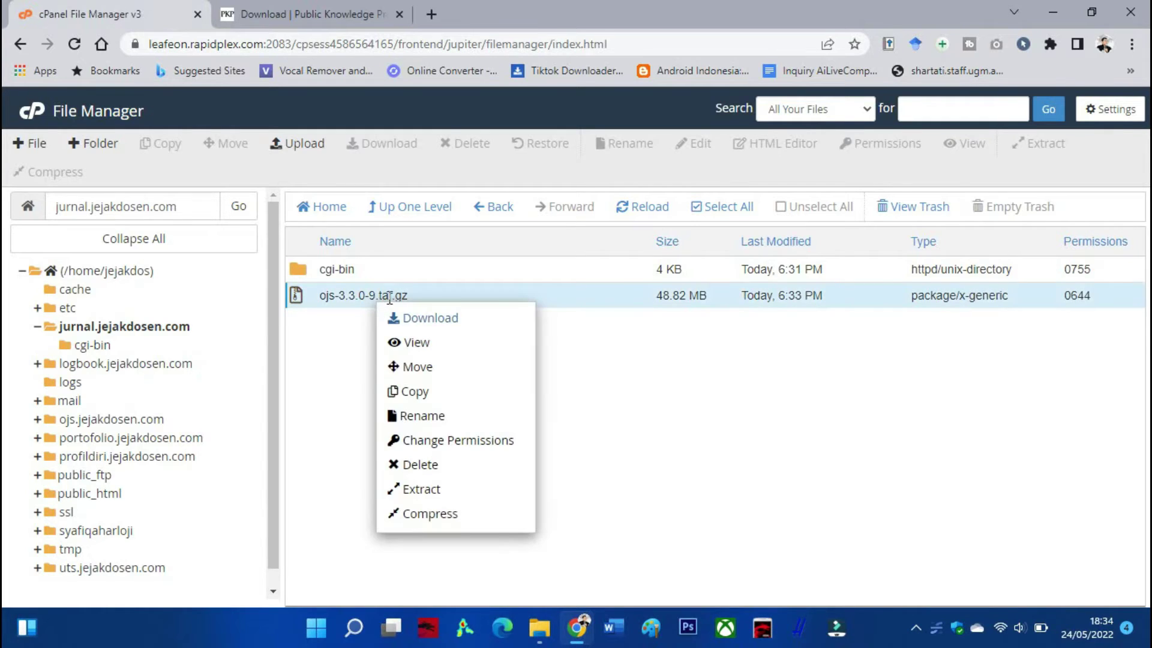
right_click(365, 299)
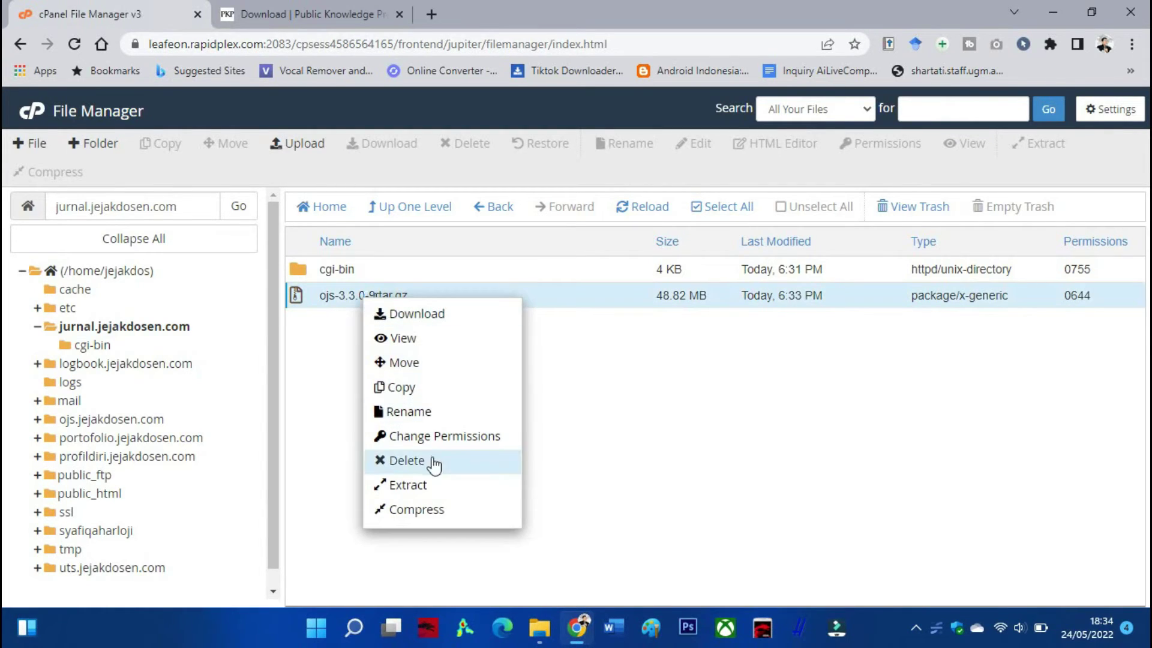
left_click(429, 487)
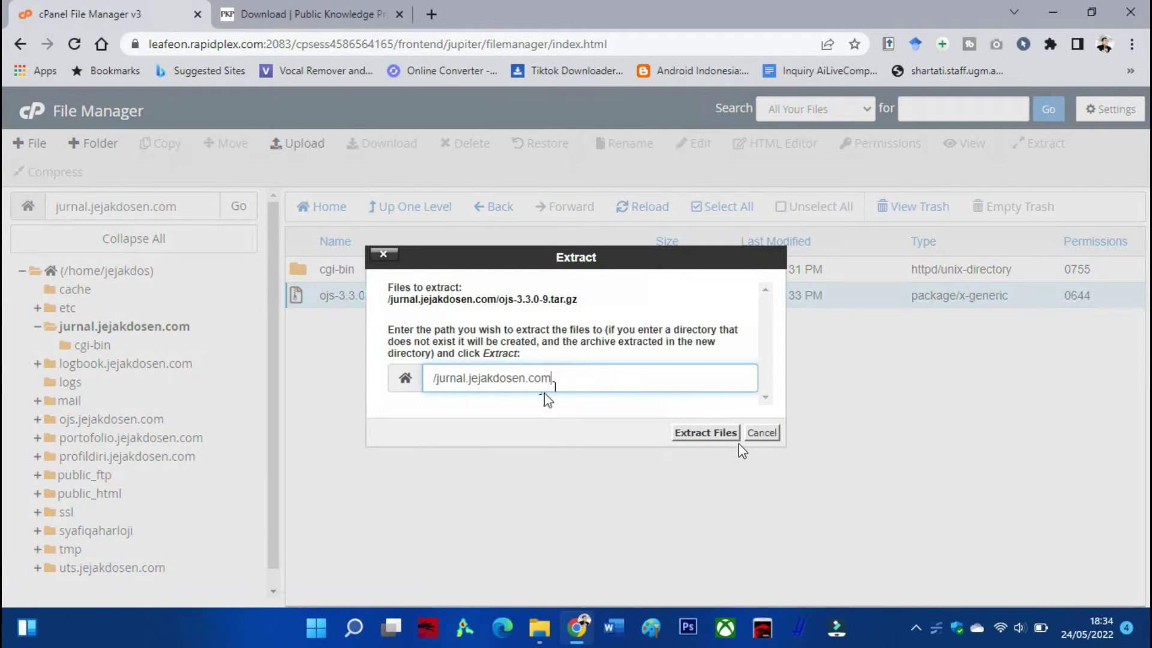
left_click(712, 433)
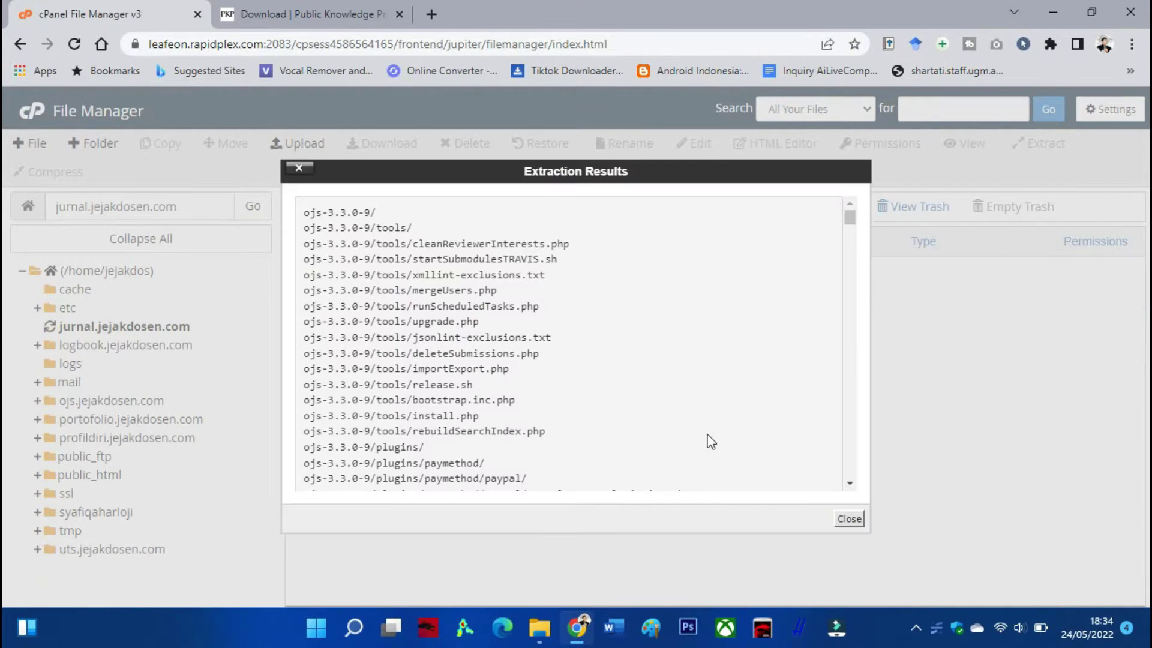
left_click(852, 520)
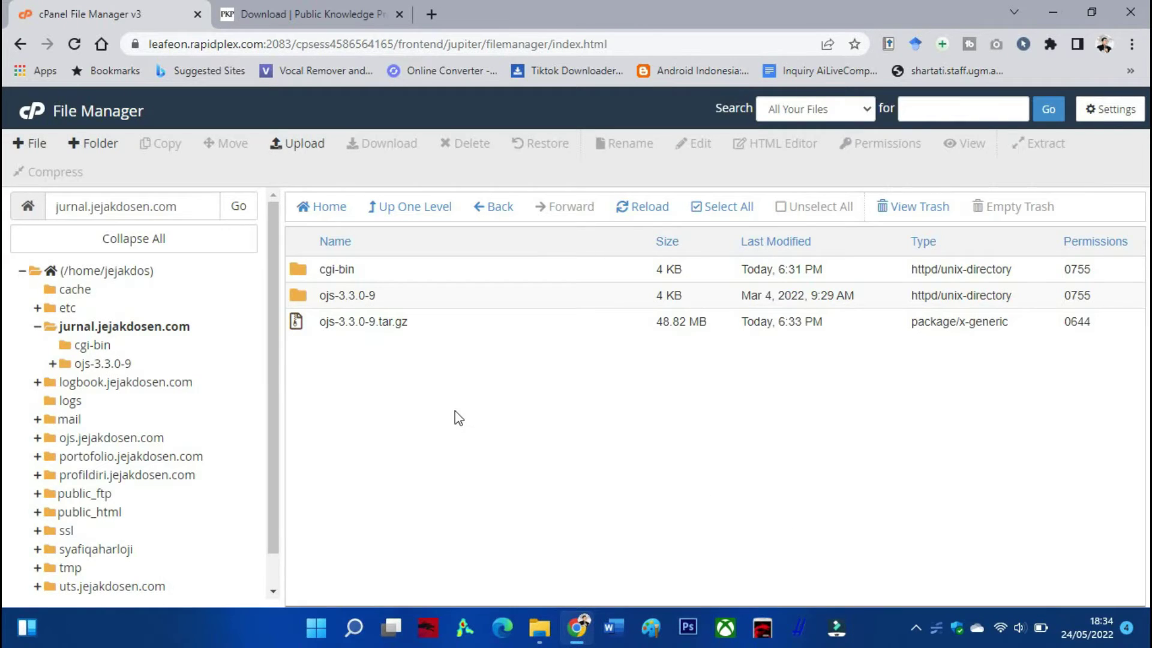
Permanently delete the ojs-3.3.0-9.tar.gz archive.
left_click(363, 332)
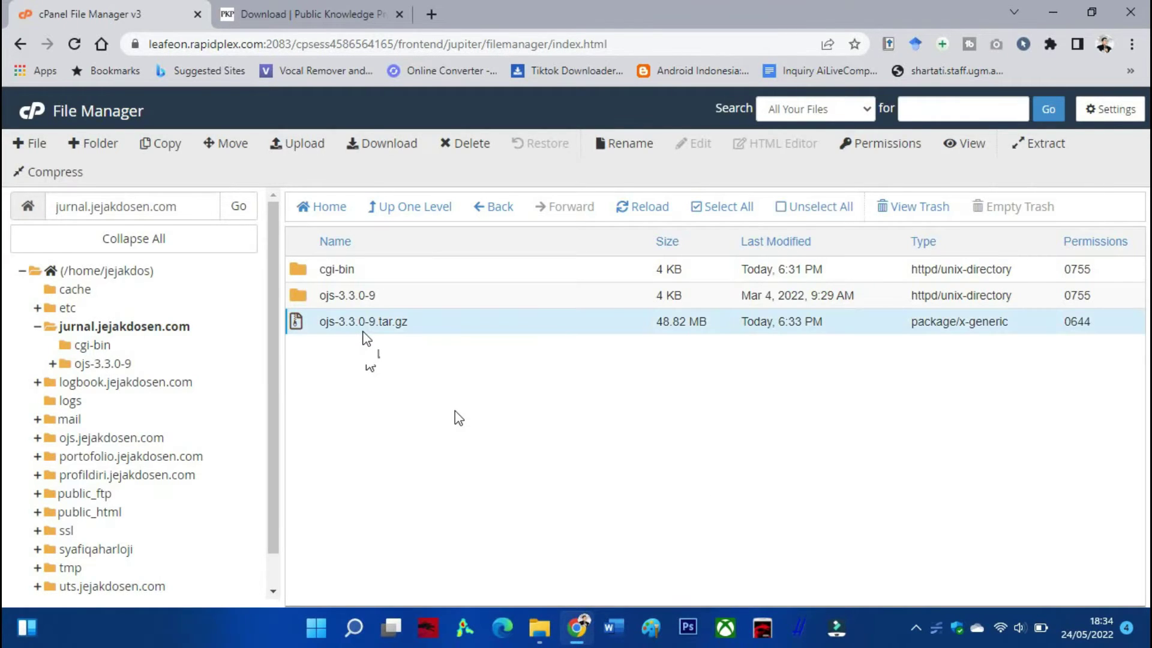
right_click(432, 329)
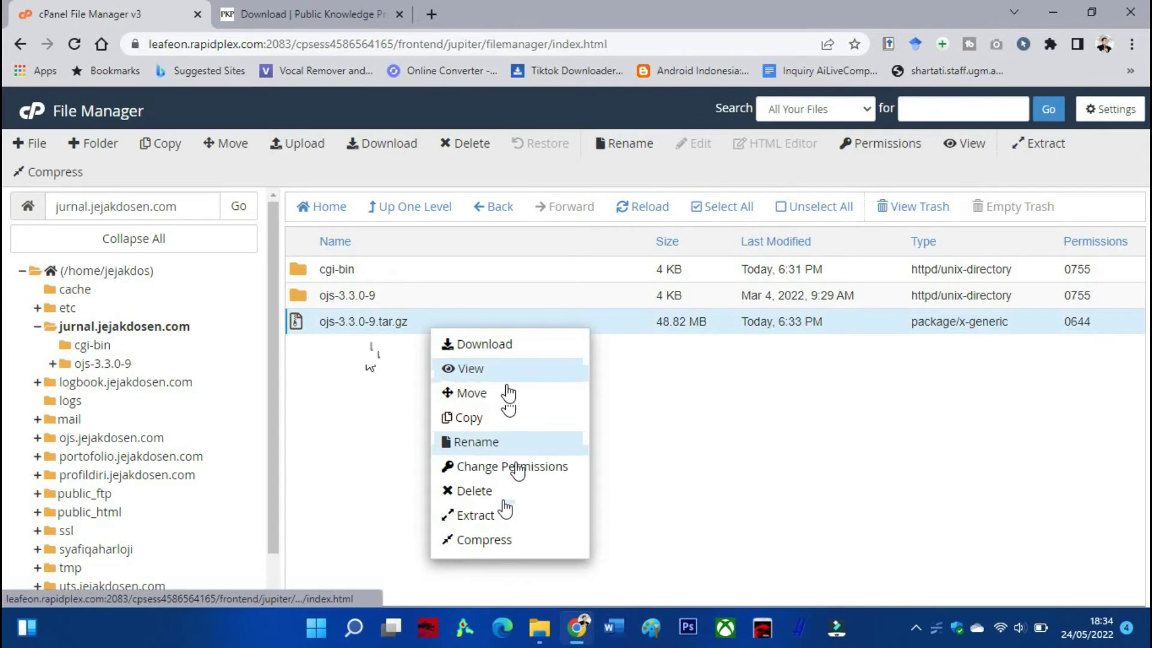
left_click(503, 493)
left_click(479, 355)
left_click(721, 407)
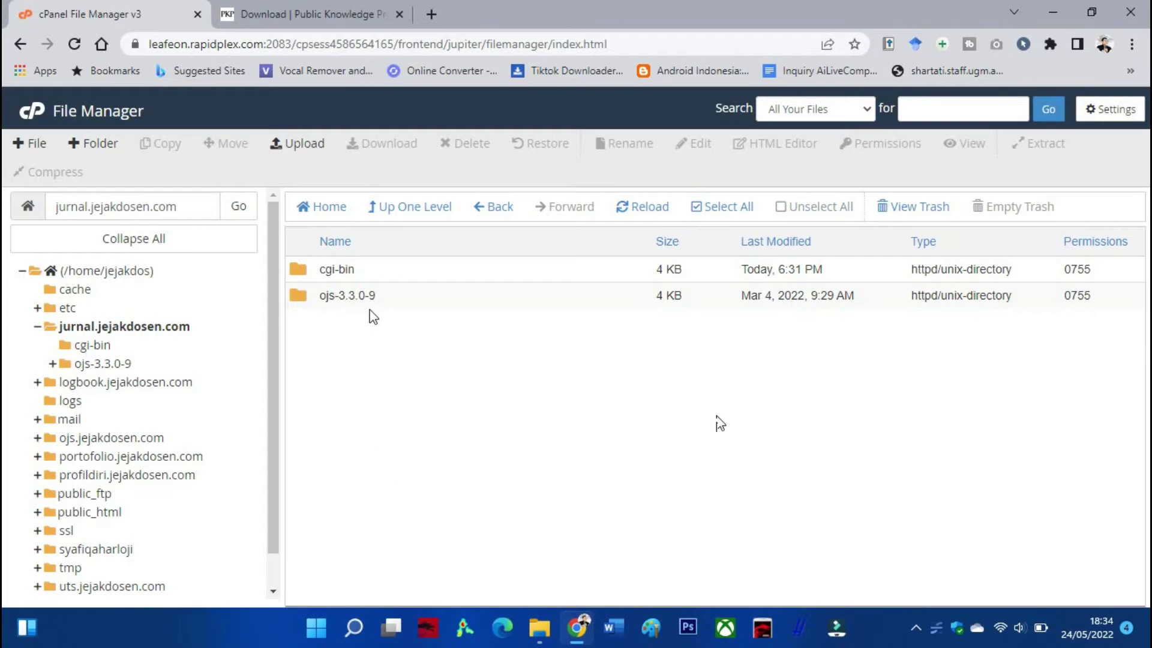
Open the ojs-3.3.0-9 folder and select all its contents, from api to robots.txt.
double_click(374, 300)
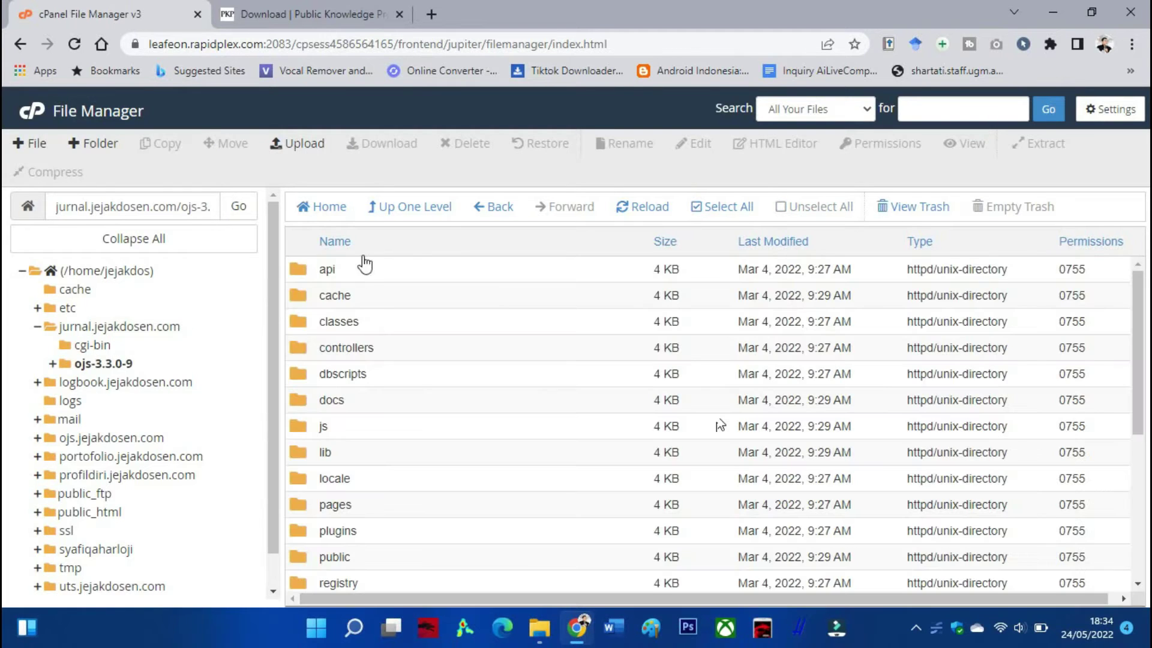
left_click(413, 219)
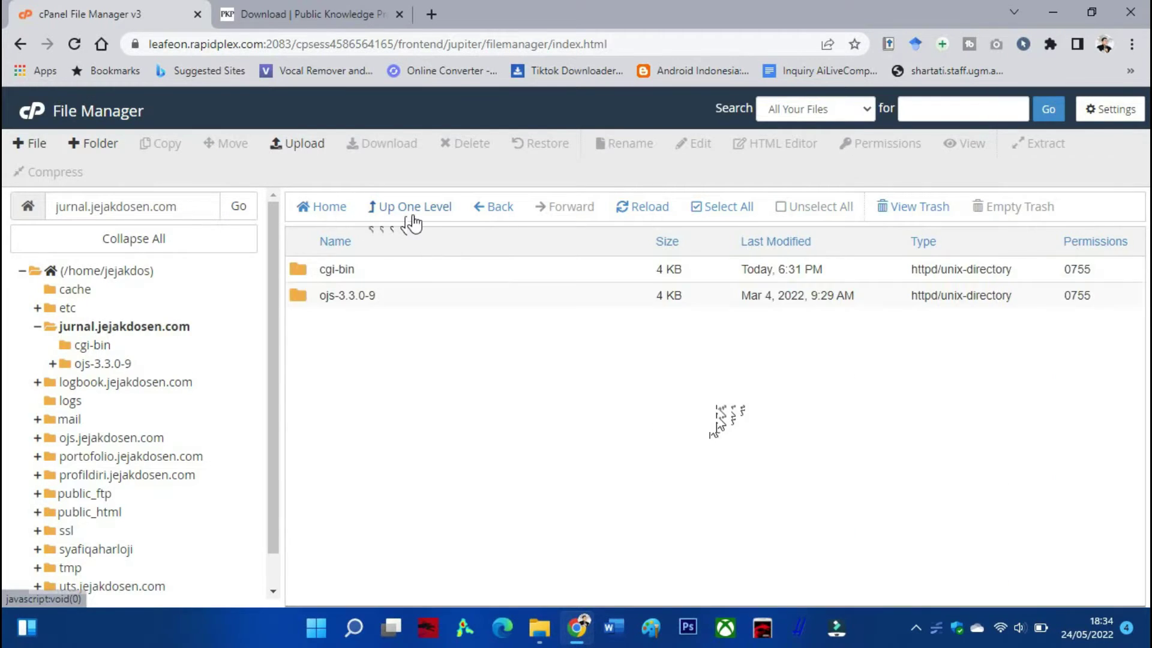
double_click(397, 288)
left_click(389, 277)
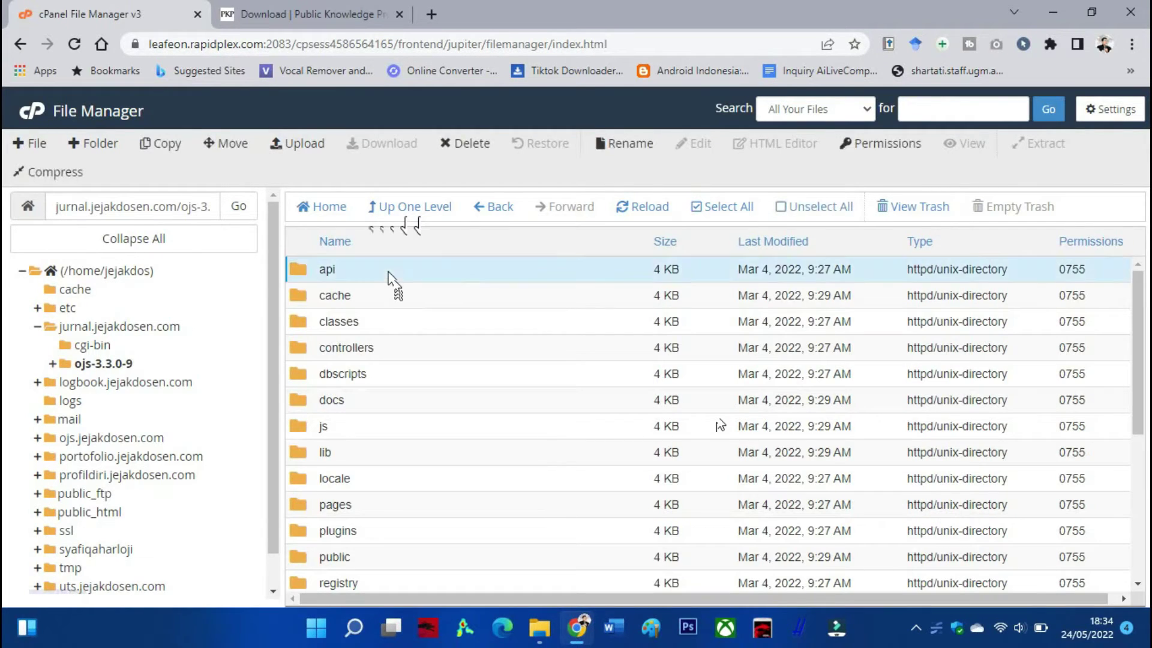
key("ctrl+a")
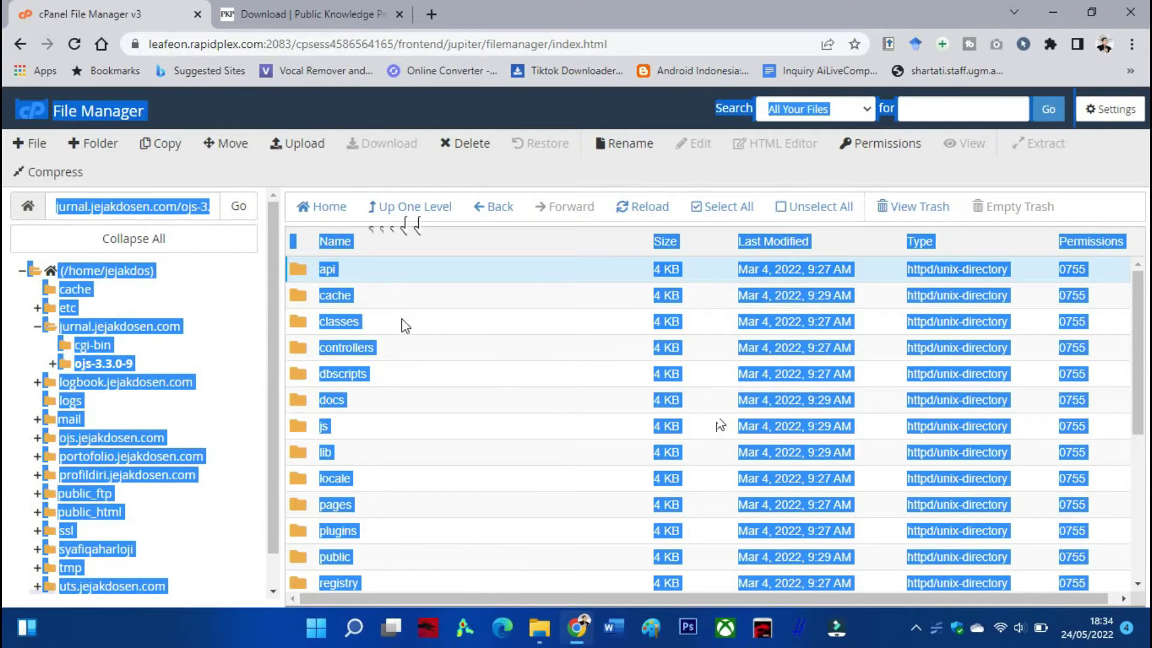
left_click(401, 321)
left_click(395, 277)
scroll(395, 276, "down", 5)
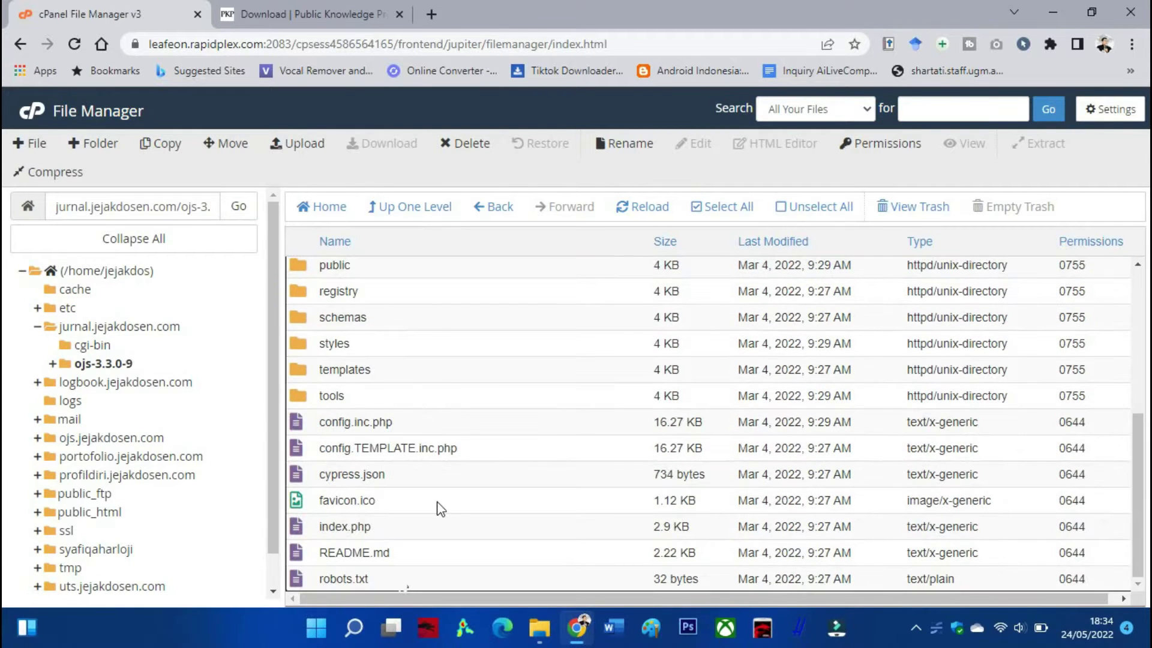
left_click(401, 579, "shift")
scroll(474, 510, "up", 5)
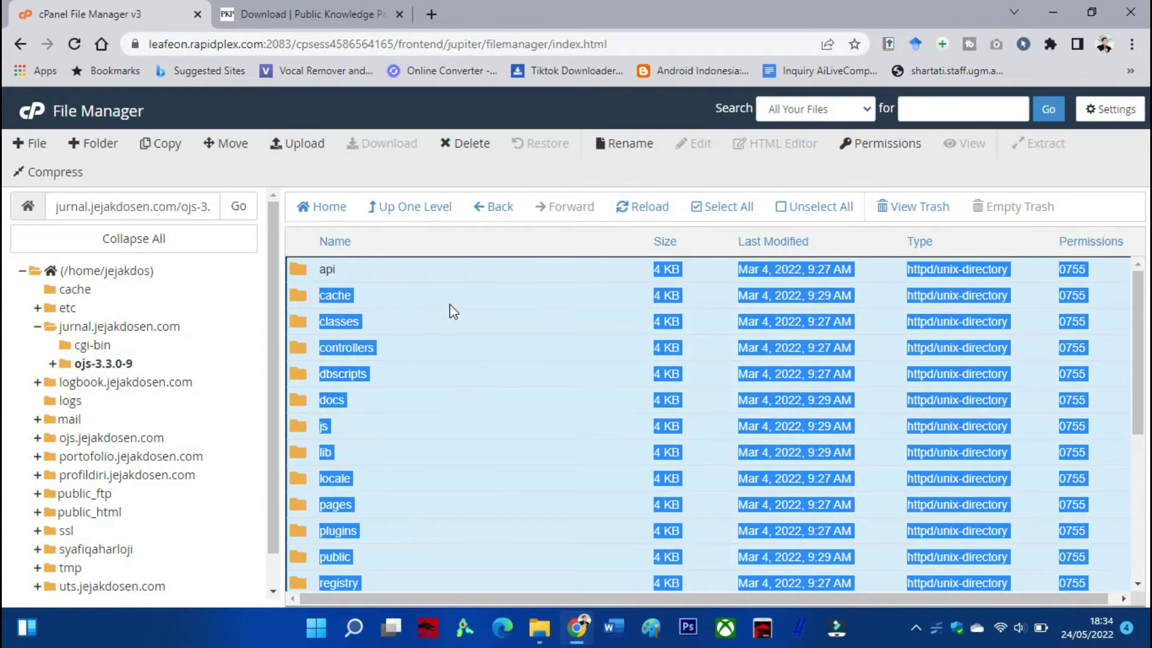
left_click(412, 271)
scroll(412, 324, "down", 5)
scroll(408, 321, "up", 4)
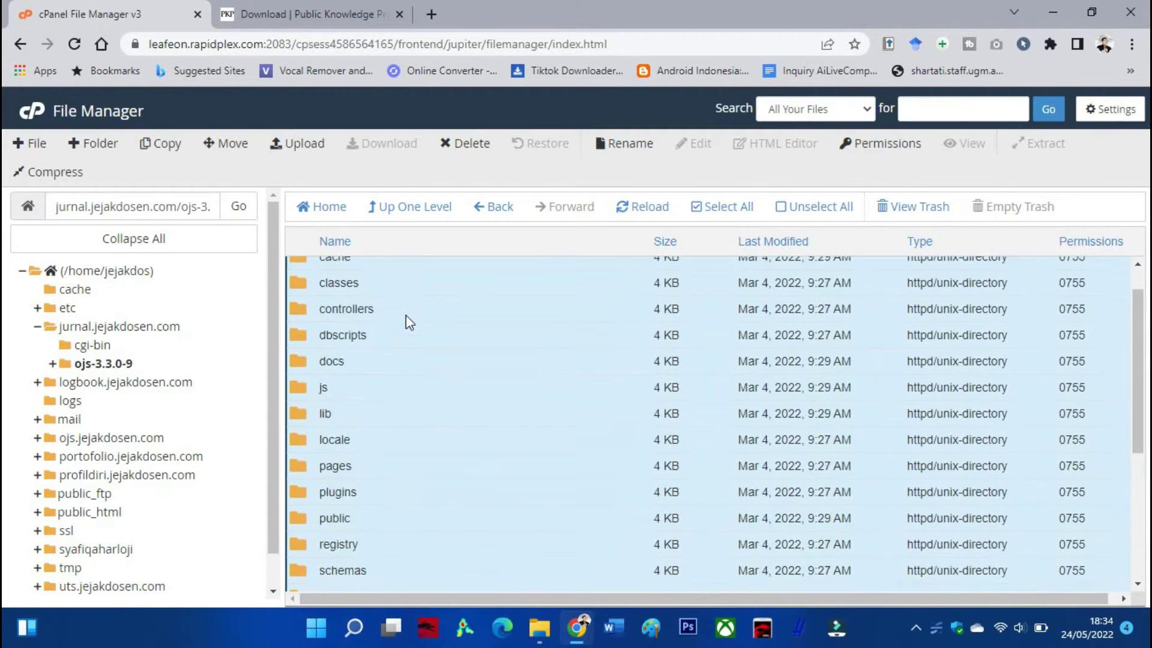
scroll(405, 318, "up", 1)
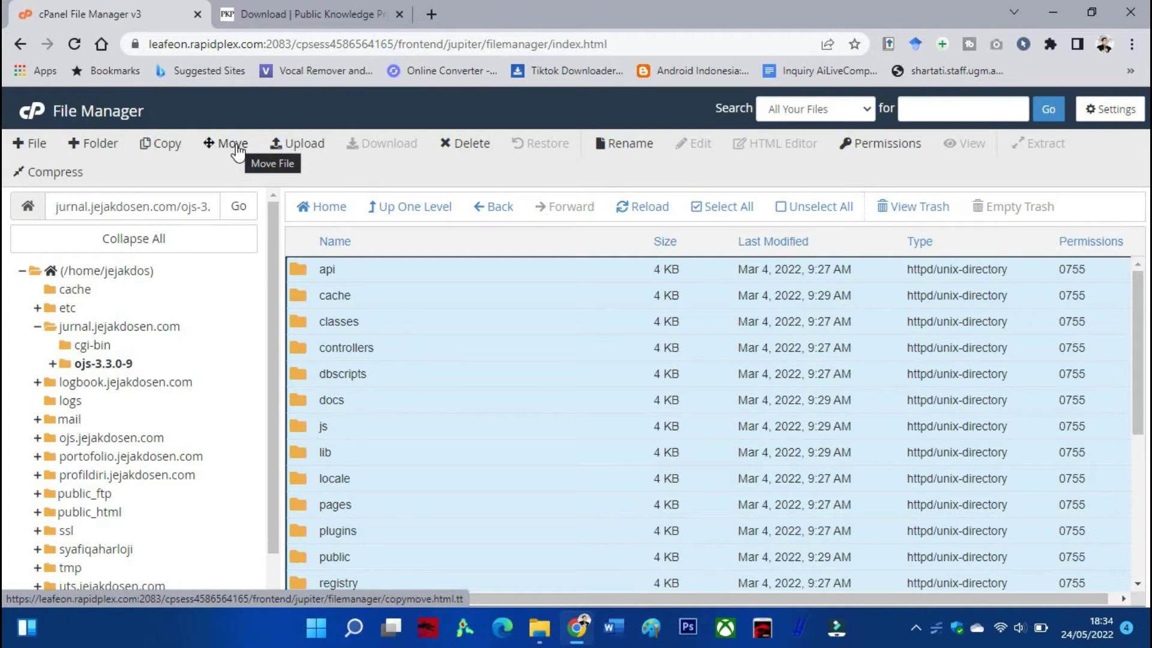
Move the selected files up to /jurnal.jejakdosen.com/ and confirm ojs-3.3.0-9 is empty.
left_click(234, 147)
left_click_drag(617, 423, 558, 426)
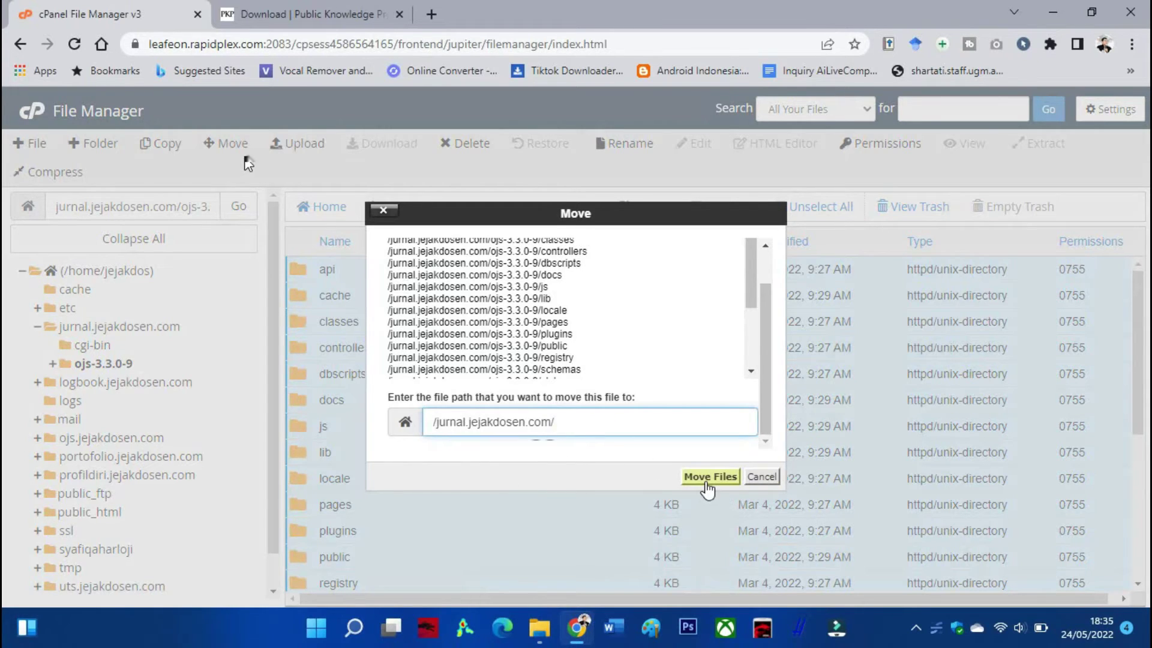
left_click(706, 483)
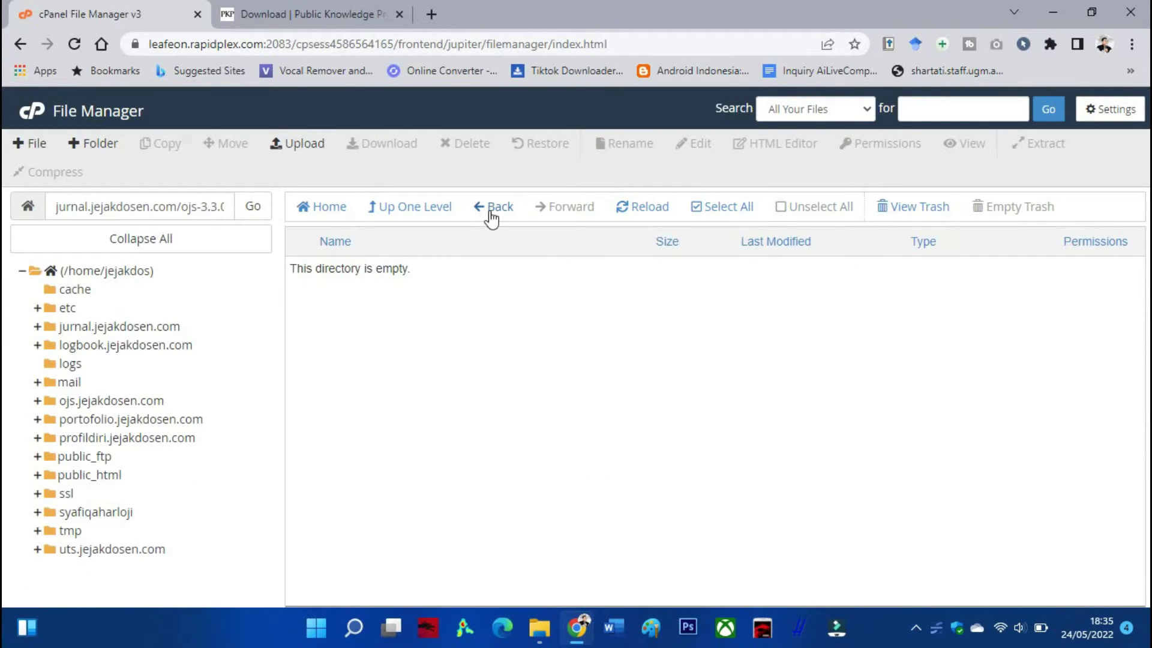
left_click(422, 211)
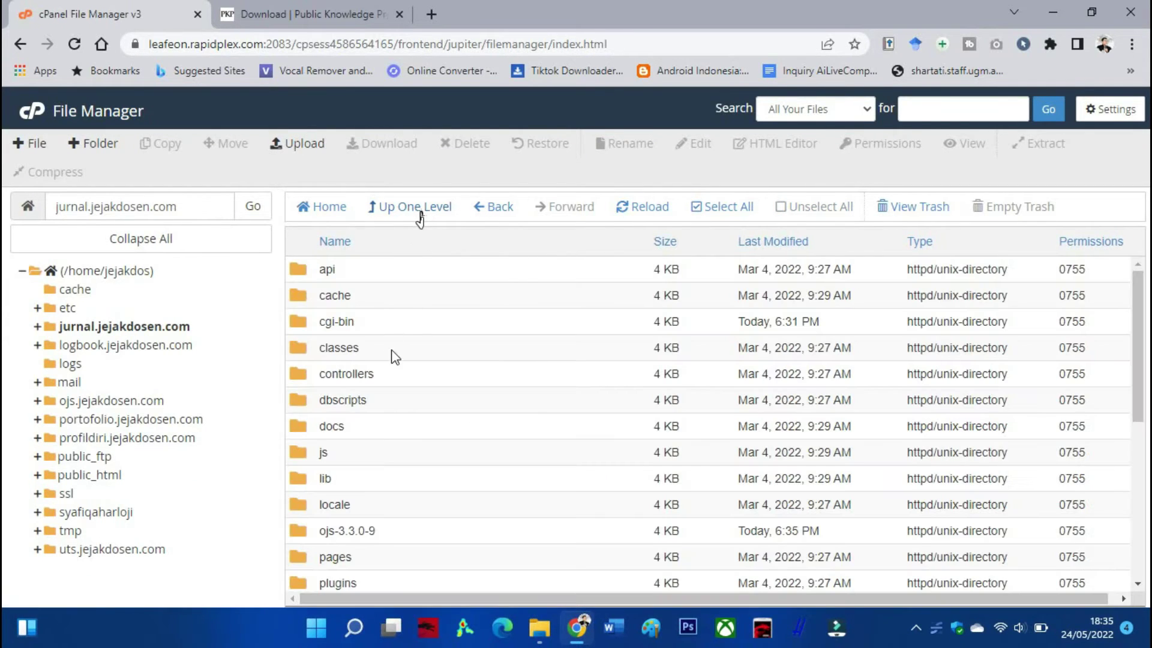
scroll(354, 447, "down", 1)
double_click(388, 457)
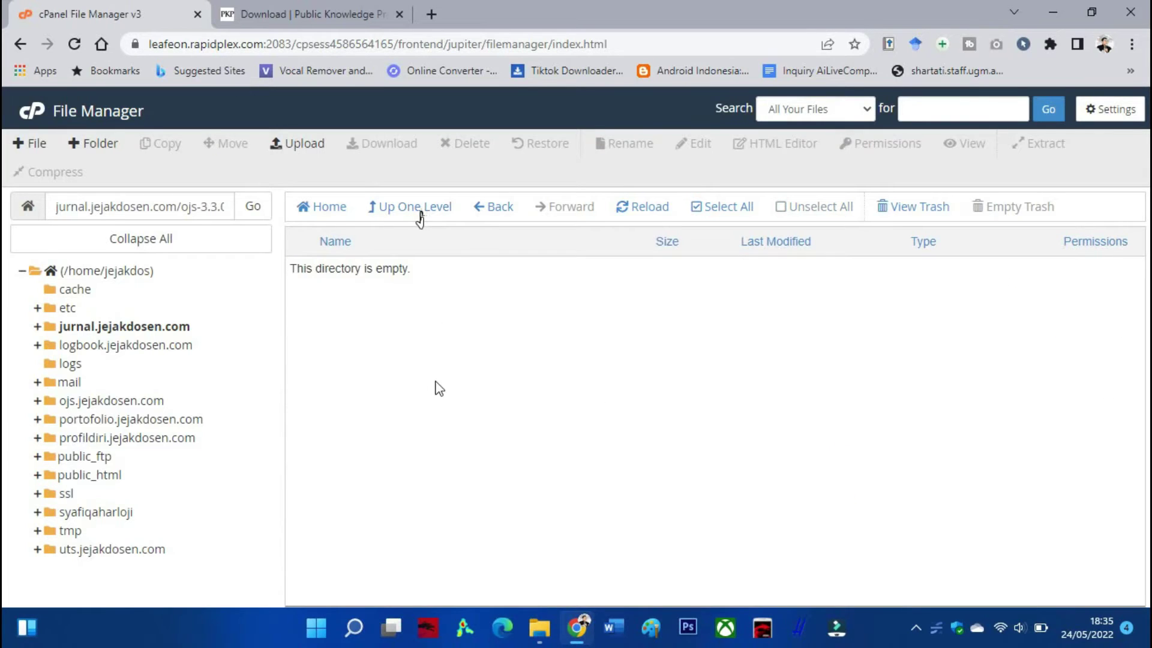
left_click(419, 211)
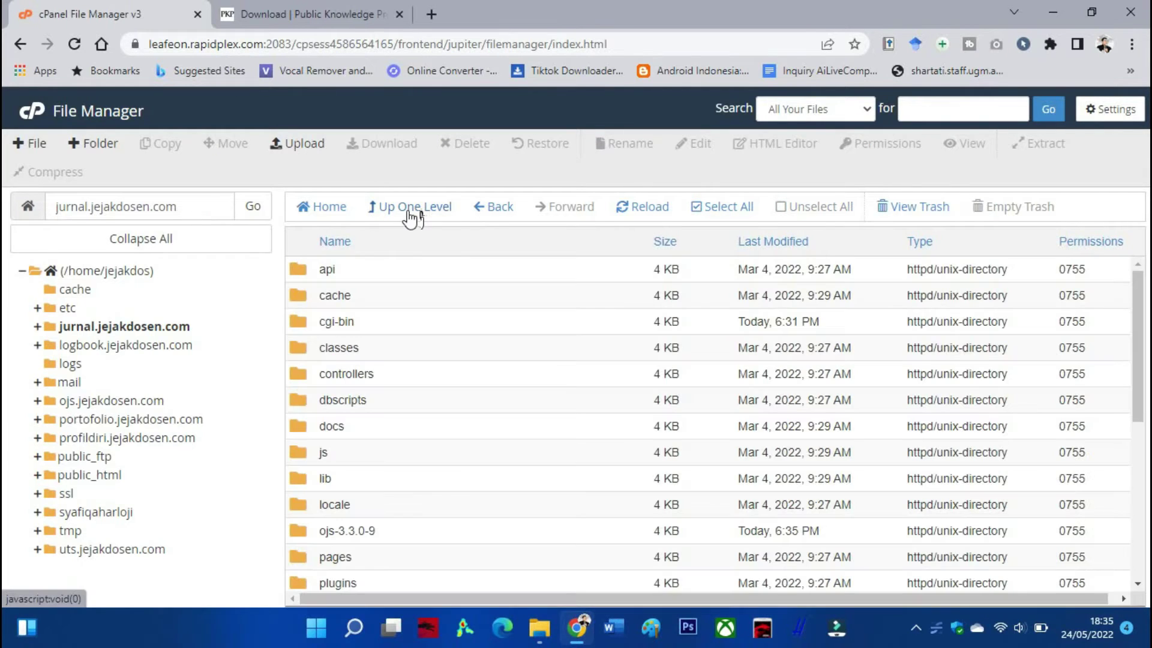
Permanently delete the empty ojs-3.3.0-9 folder.
right_click(408, 534)
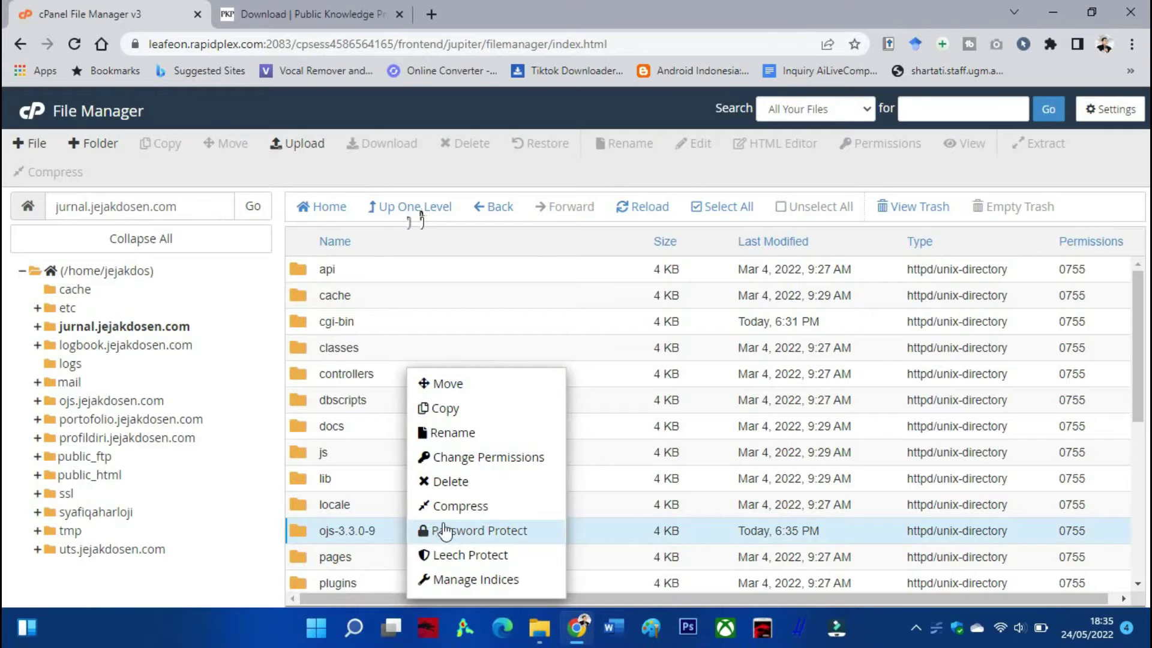
left_click(458, 479)
left_click(519, 356)
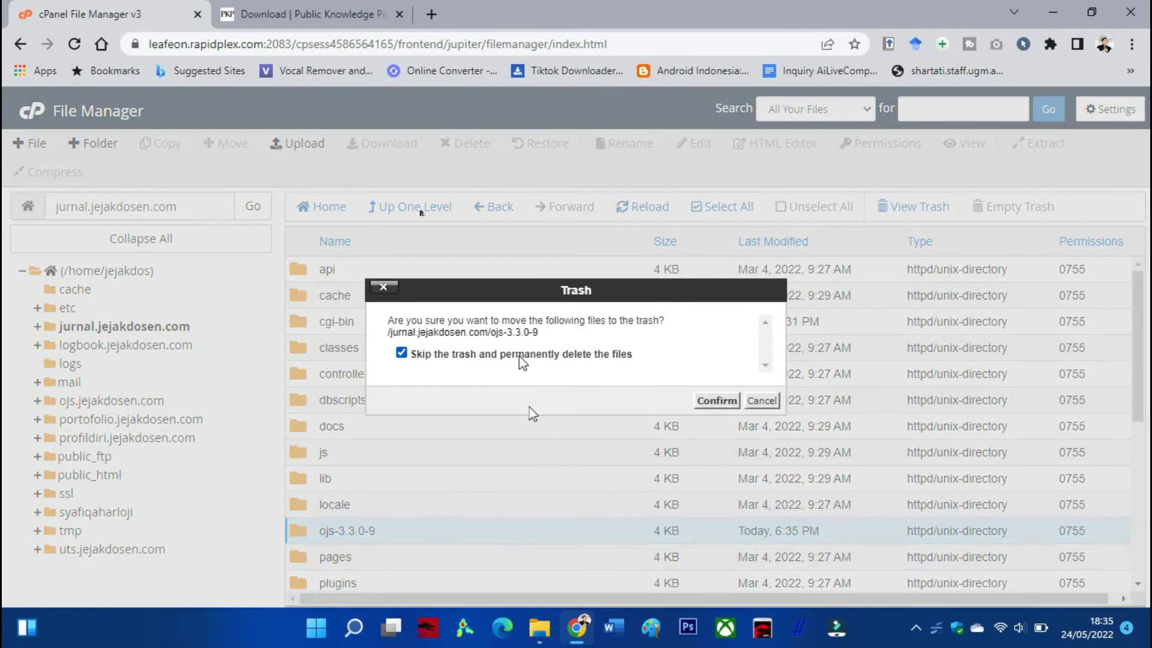
left_click(716, 400)
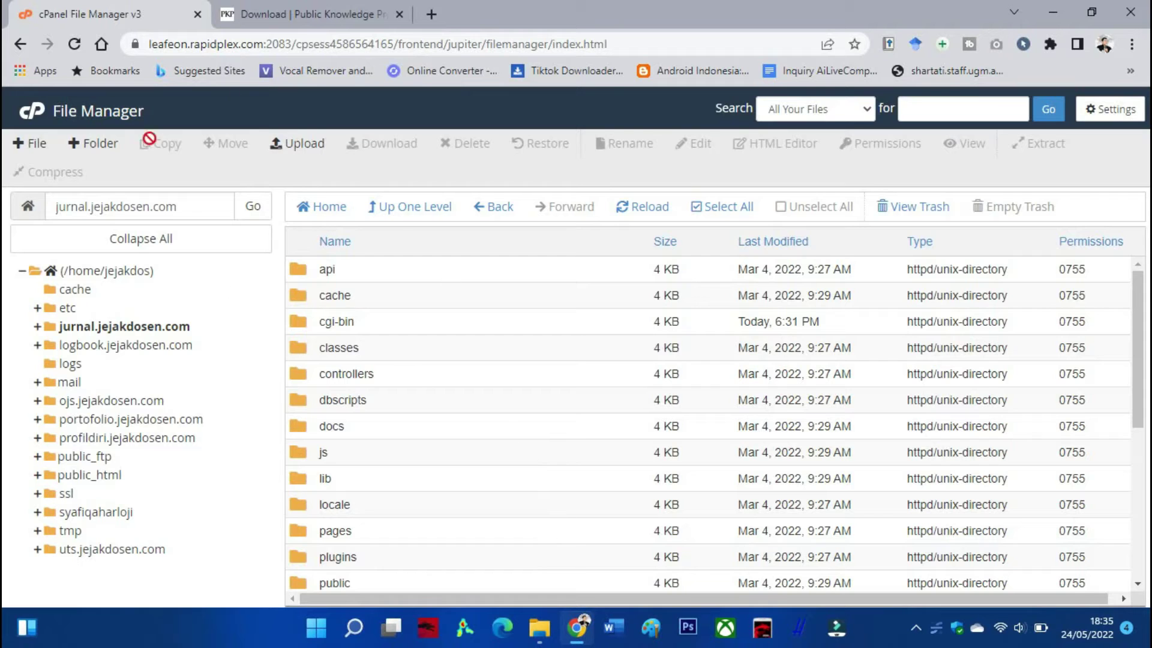
Load jurnal.jejakdosen.com in a new tab and reload to see the PHP >= 7.3.0 error.
left_click(431, 15)
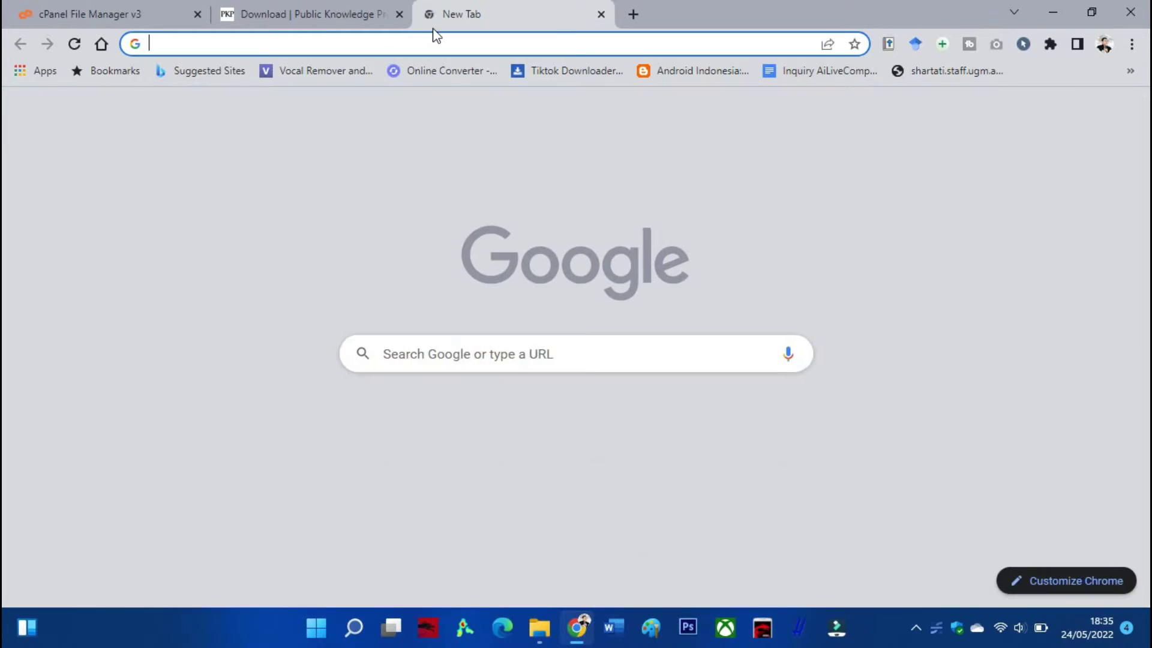
type("j")
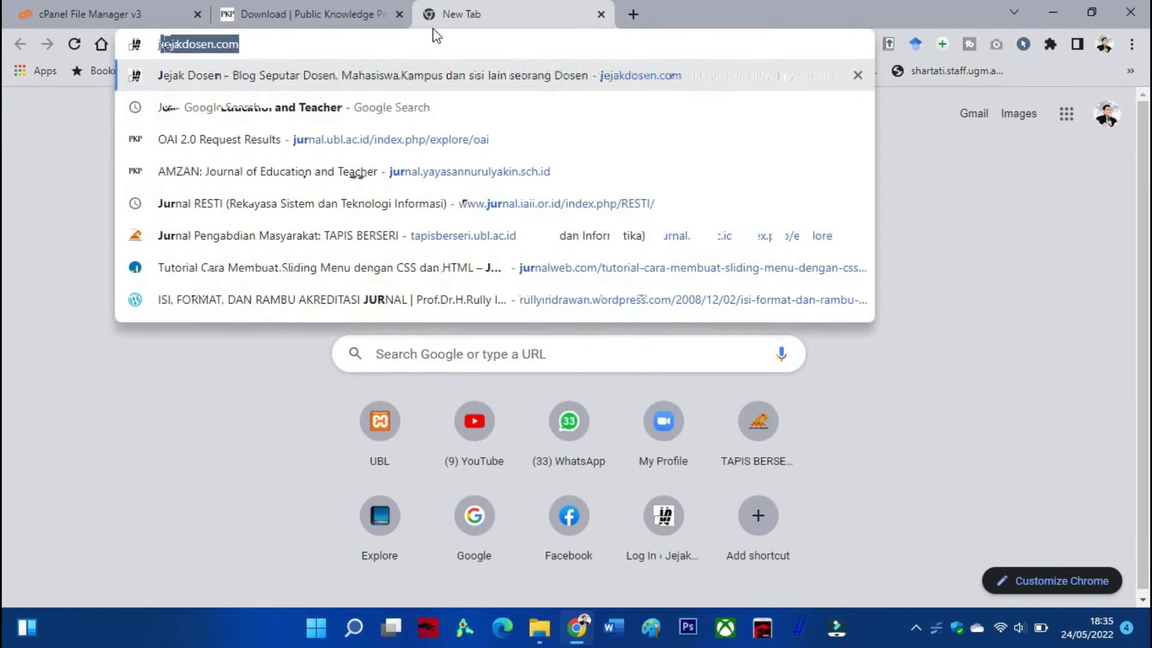
type("urnal")
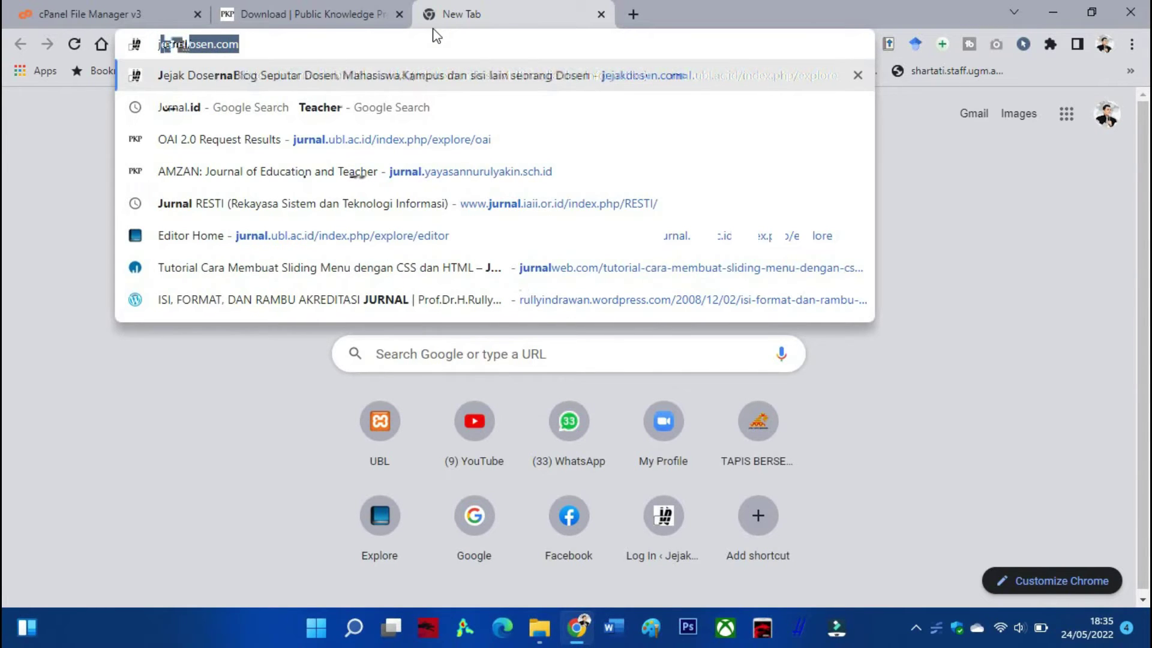
type(".jejakdosen")
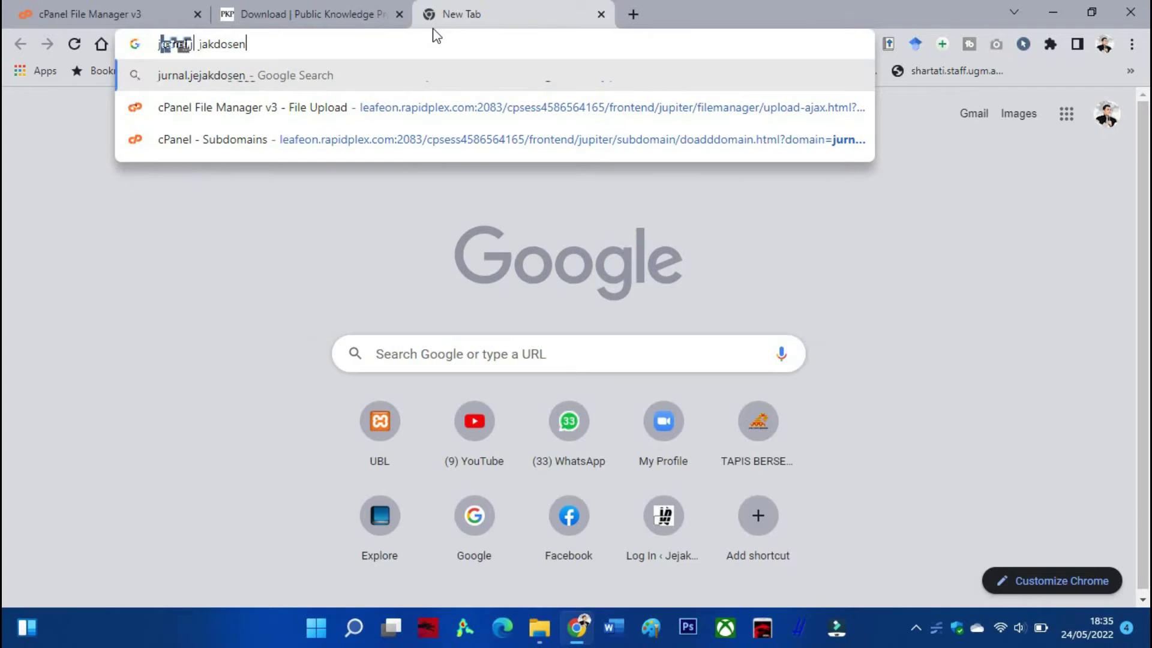
type(".com")
key("Return")
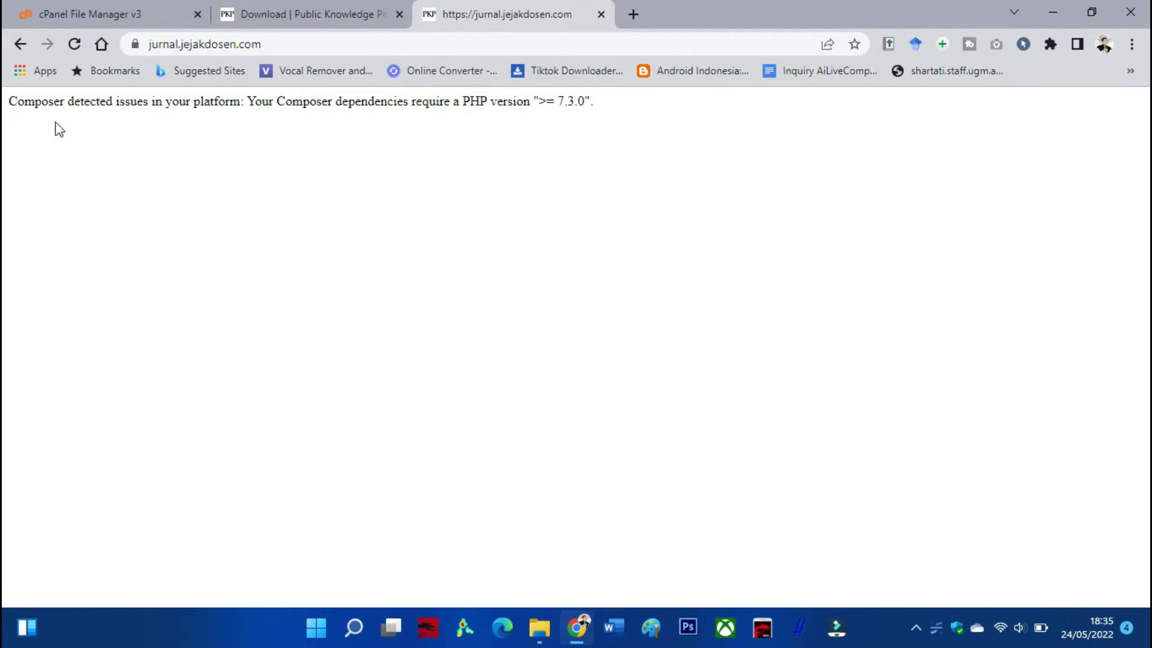
left_click(298, 45)
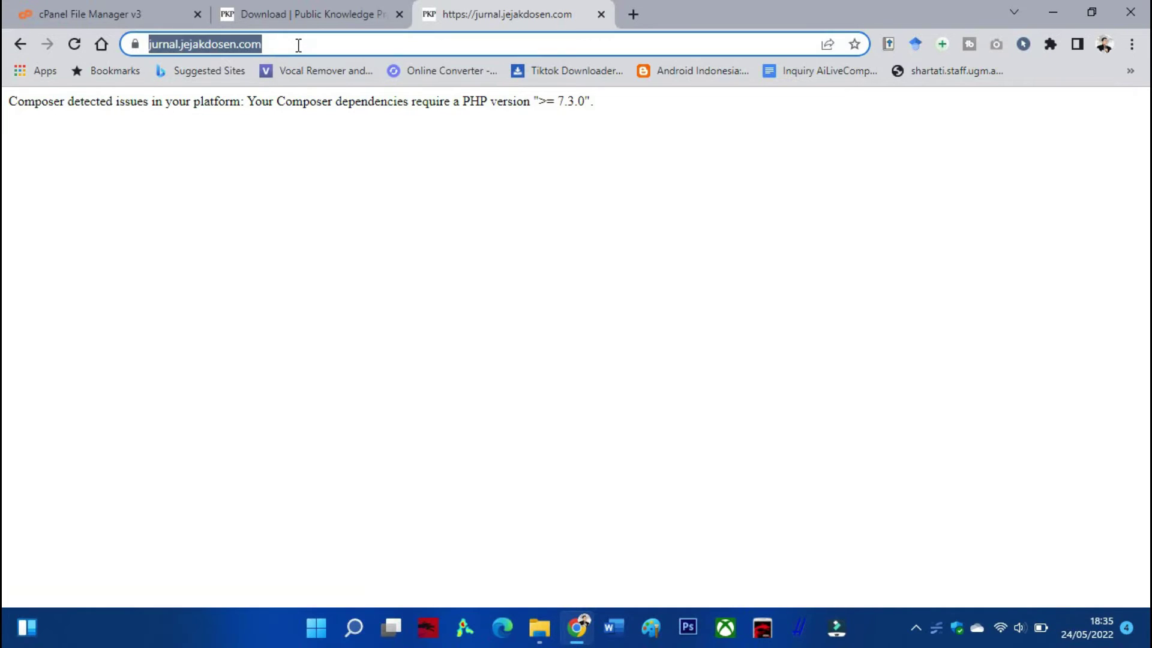
key("Return")
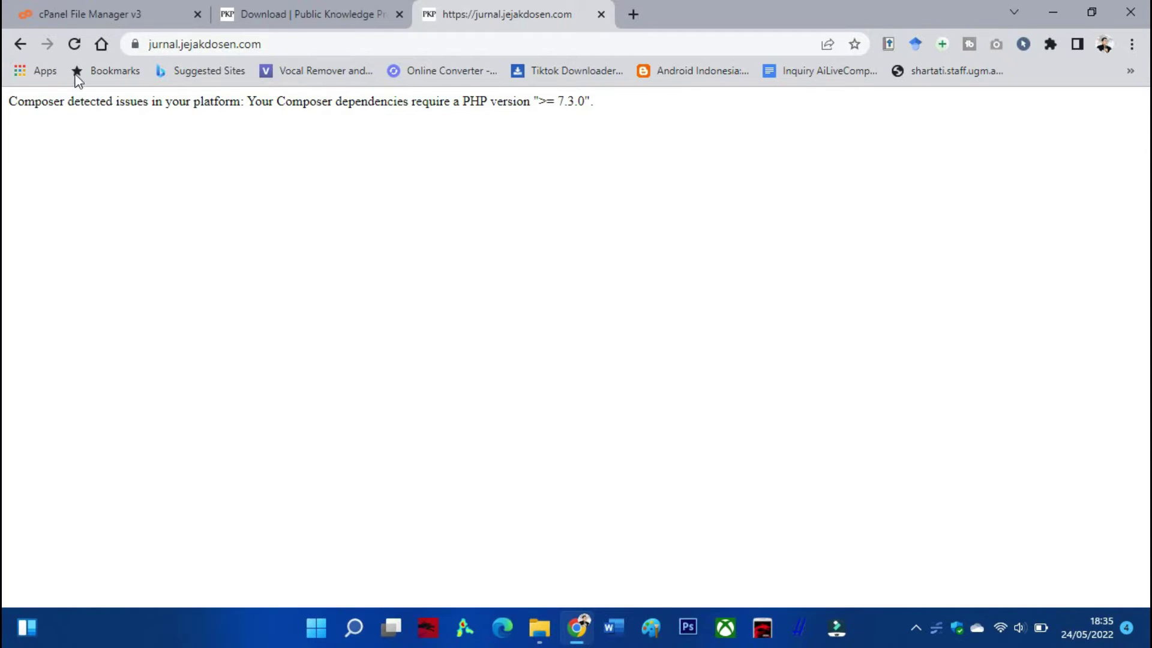
left_click(99, 17)
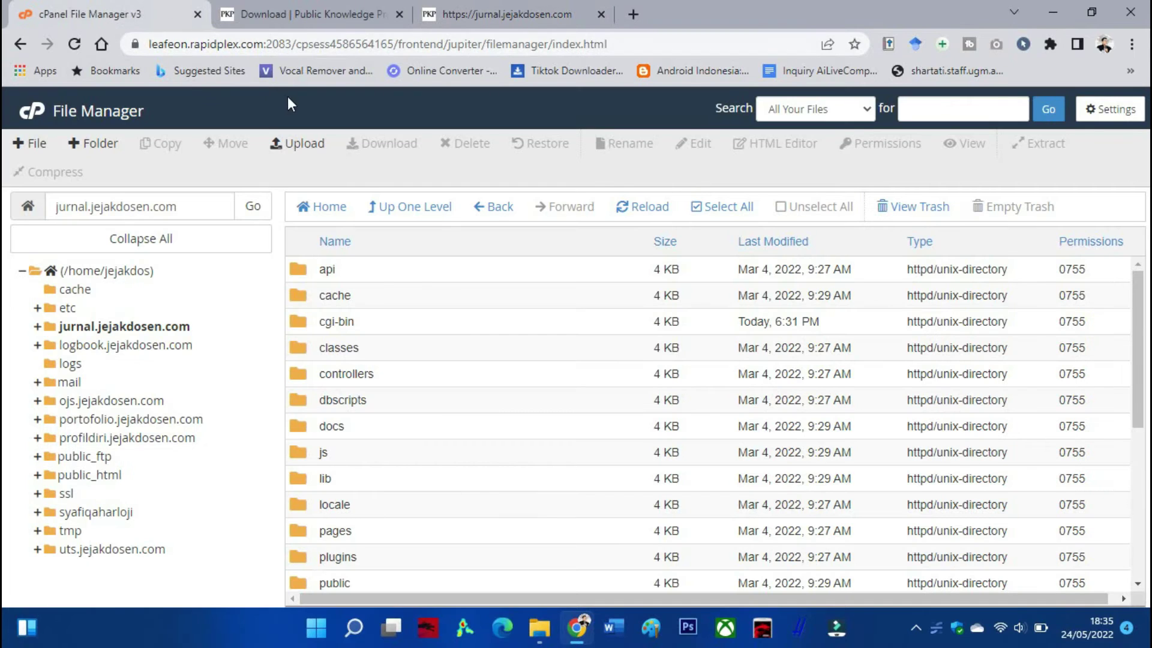
Return via Subdomains to the Tools overview and scroll down to the Software section.
left_click(19, 48)
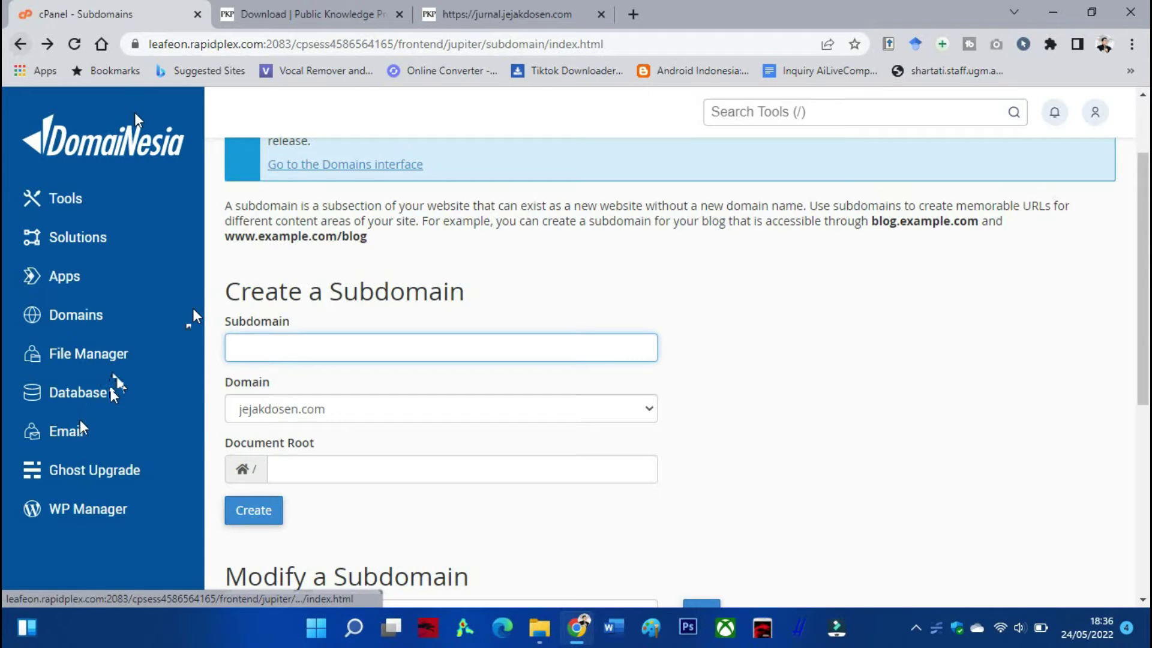
left_click(62, 211)
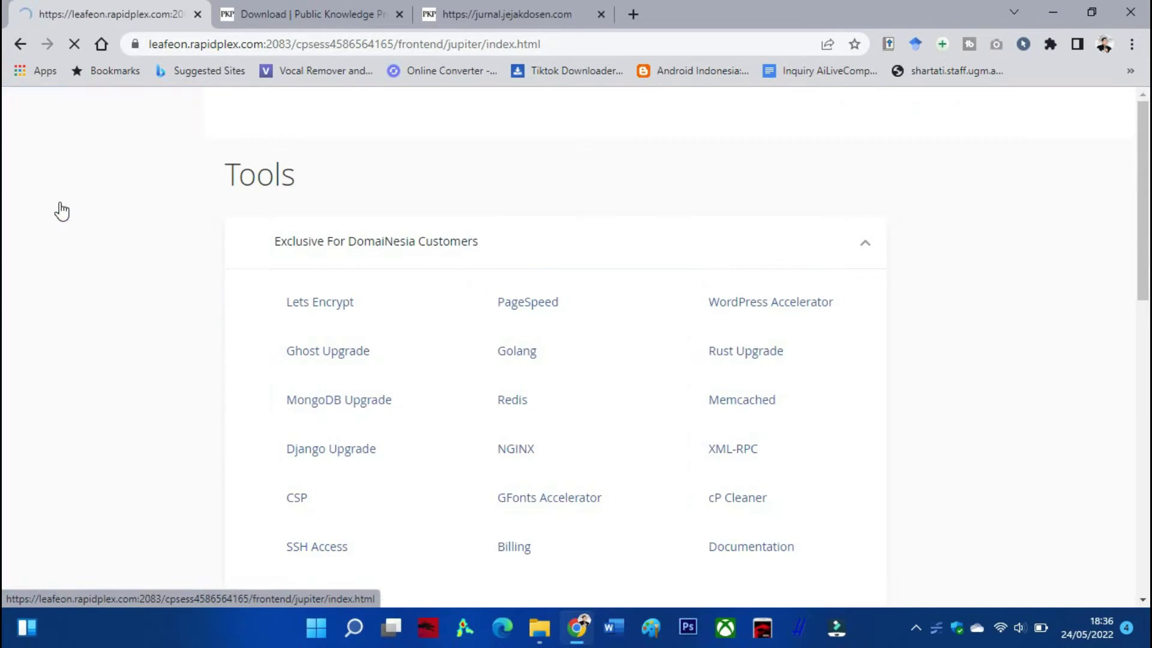
scroll(391, 292, "down", 8)
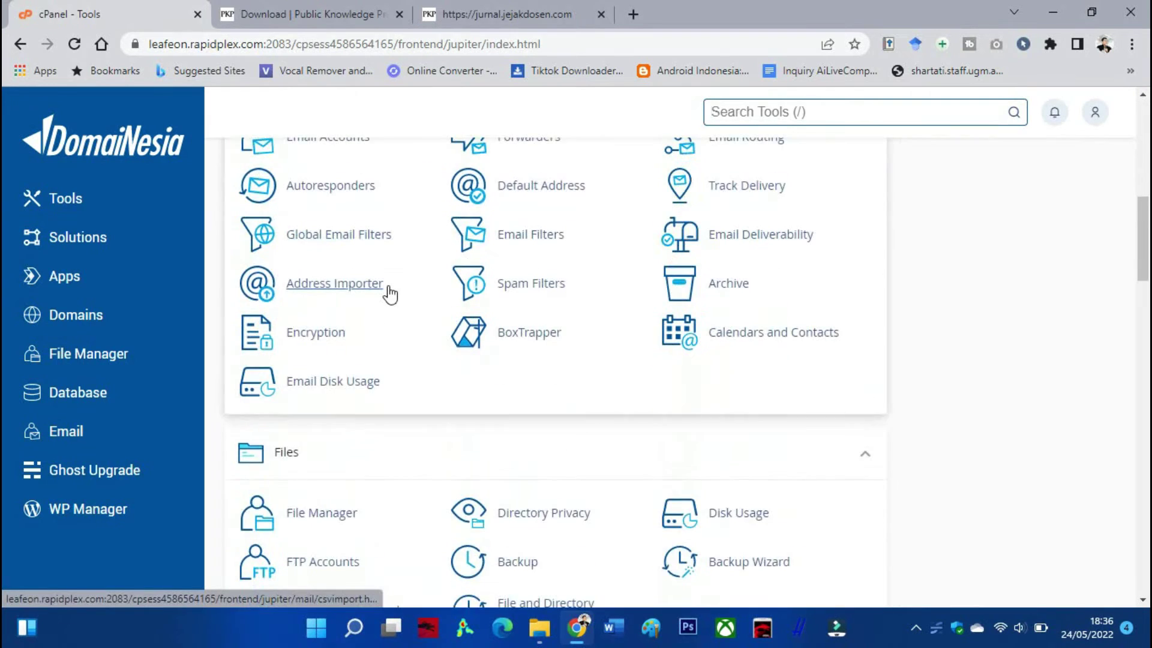
scroll(391, 291, "down", 3)
scroll(386, 290, "down", 3)
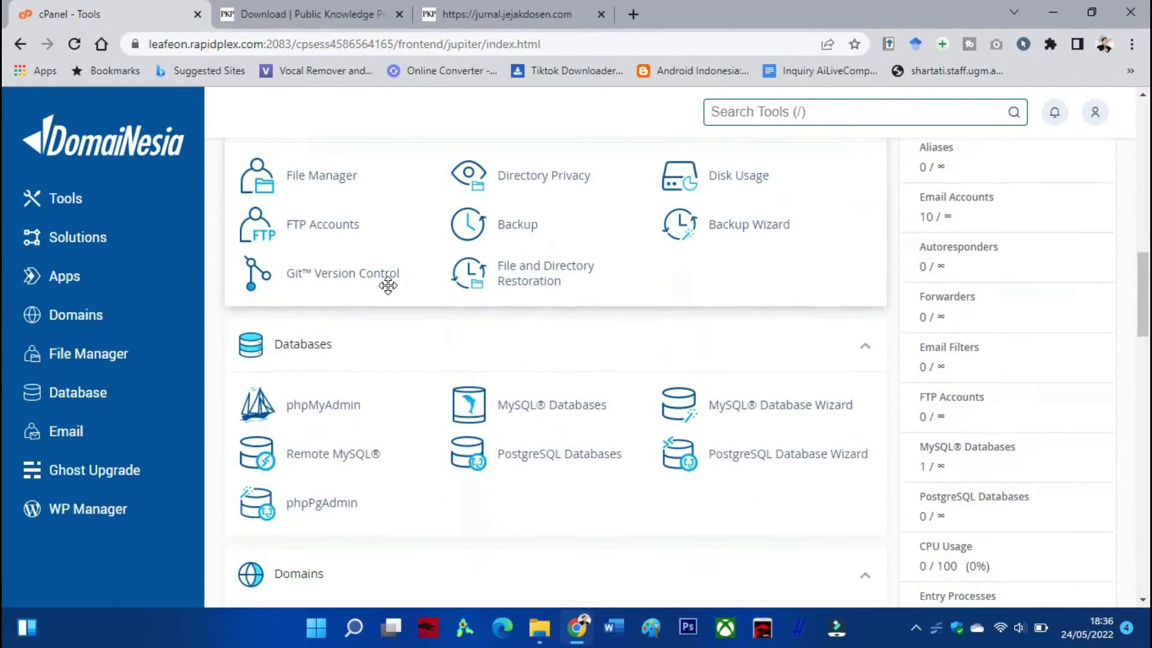
scroll(360, 382, "down", 2)
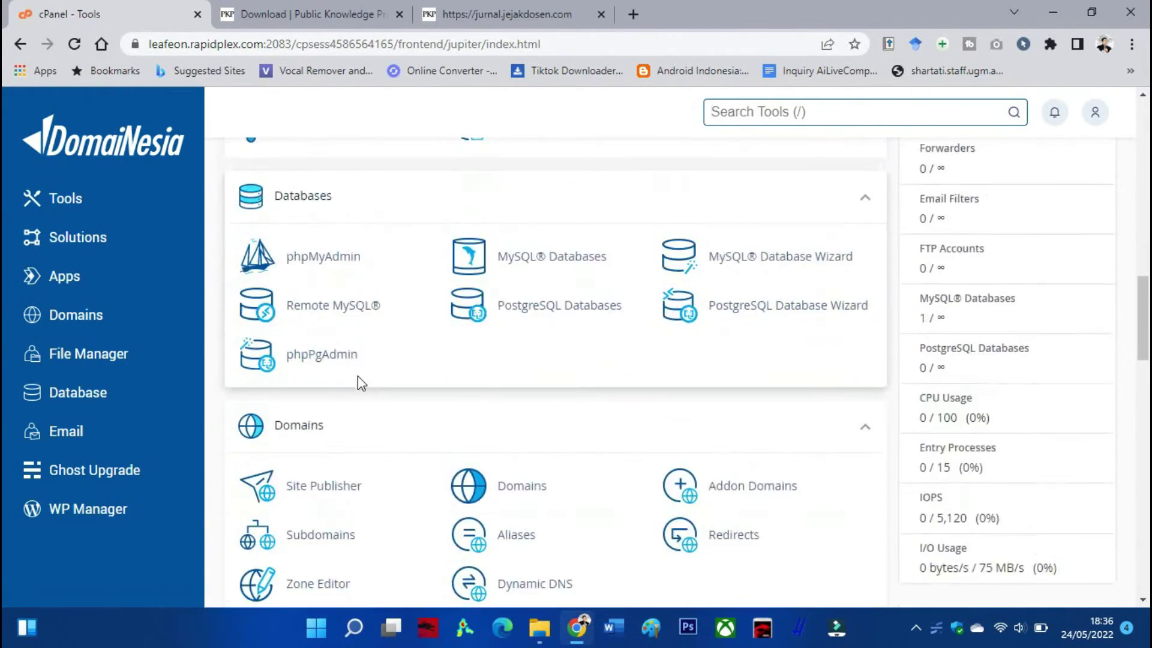
scroll(412, 365, "down", 2)
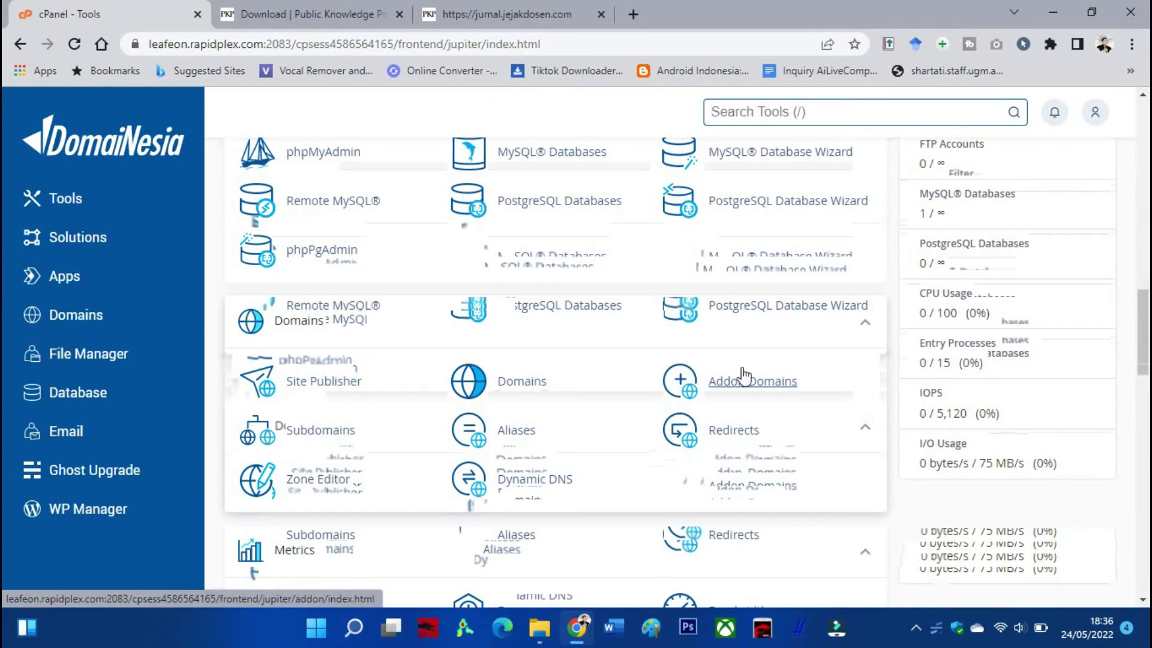
scroll(638, 478, "down", 3)
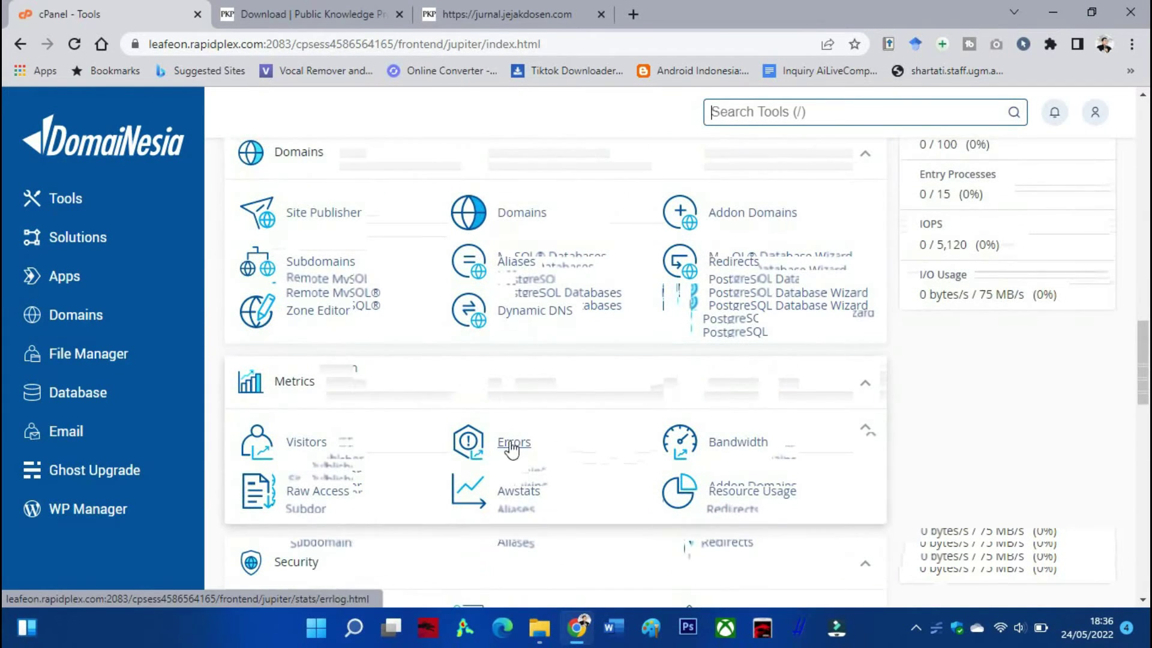
scroll(504, 309, "down", 1)
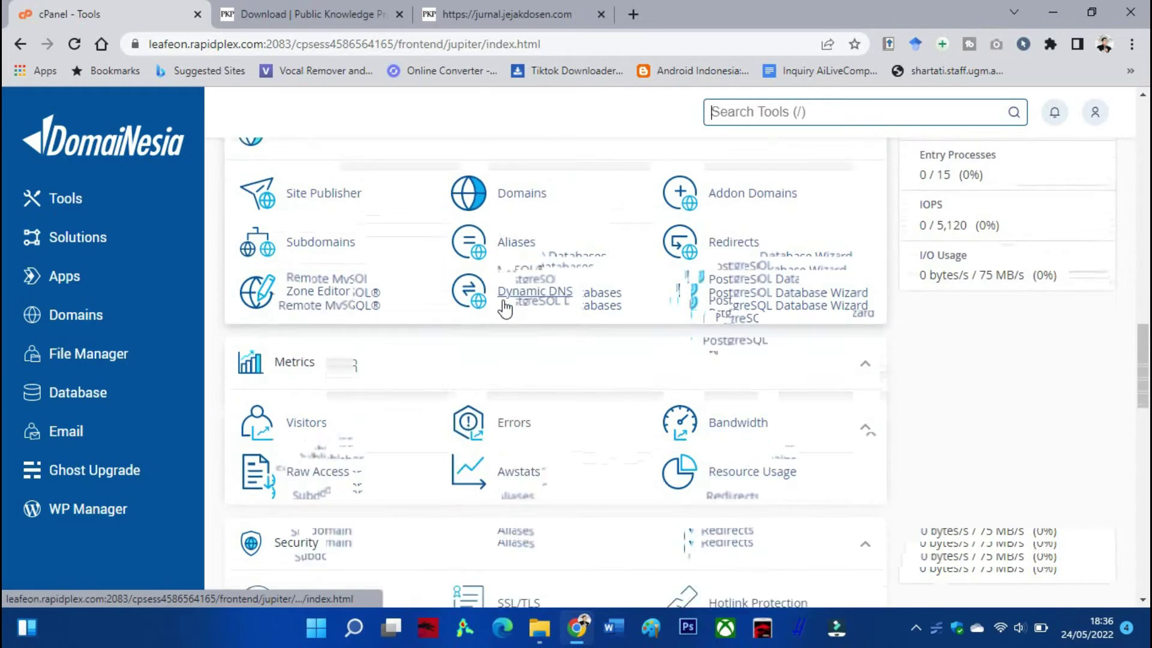
scroll(504, 309, "down", 7)
scroll(502, 300, "down", 3)
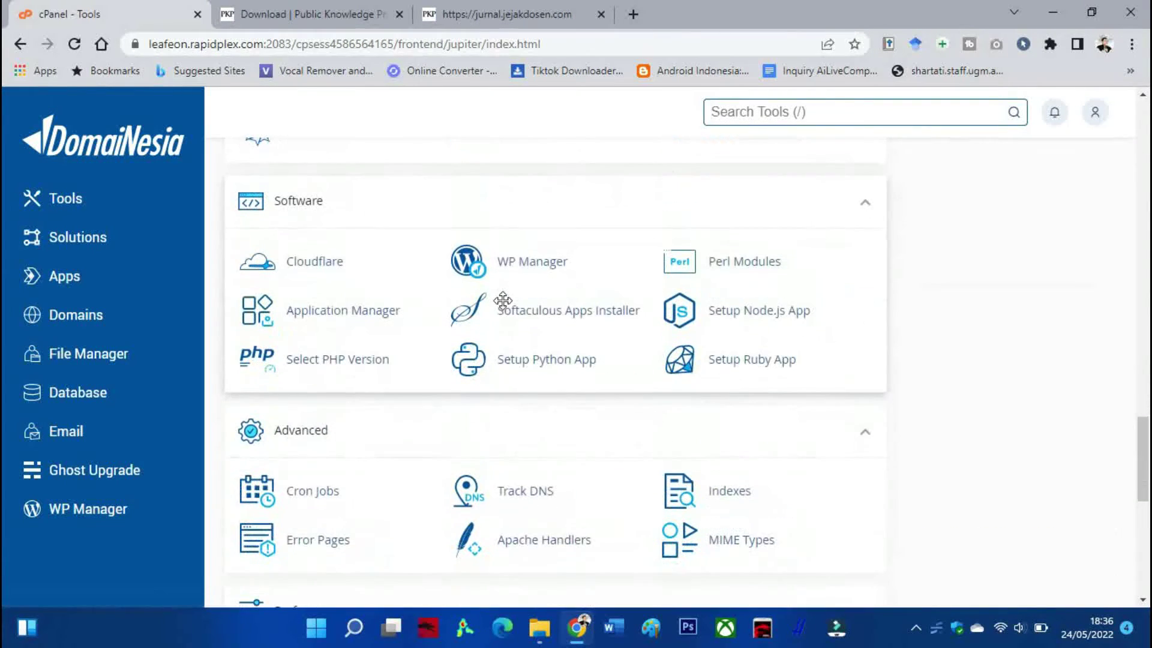
Open Select PHP Version and compare it with the OJS download page's PHP requirement.
left_click(342, 362)
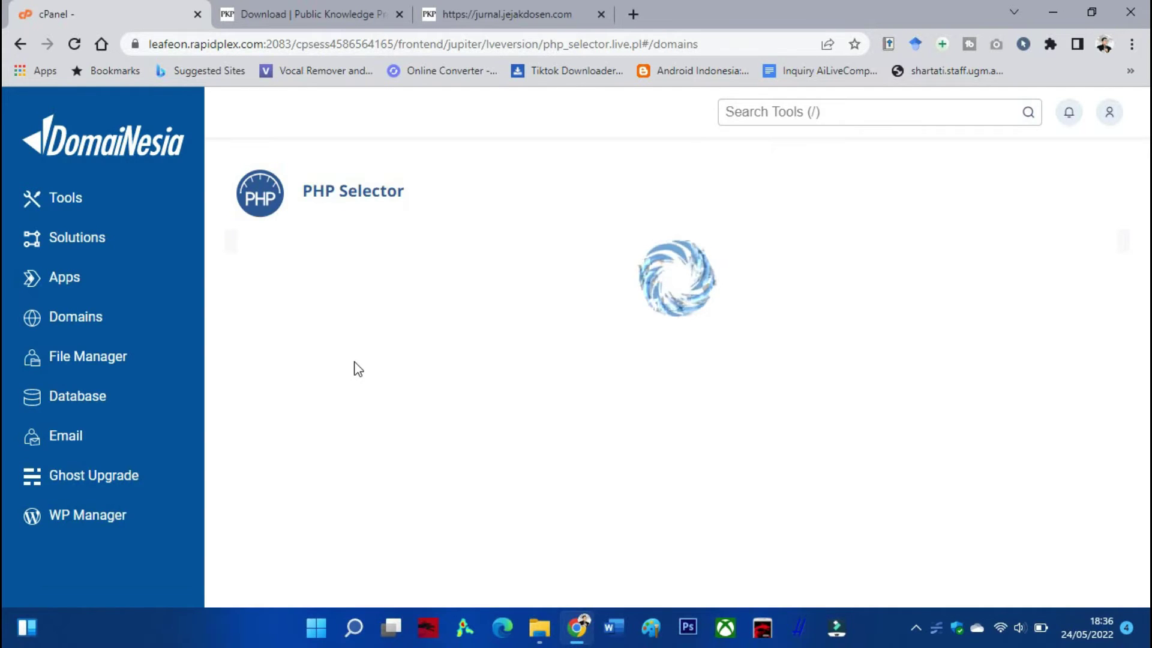
left_click(318, 13)
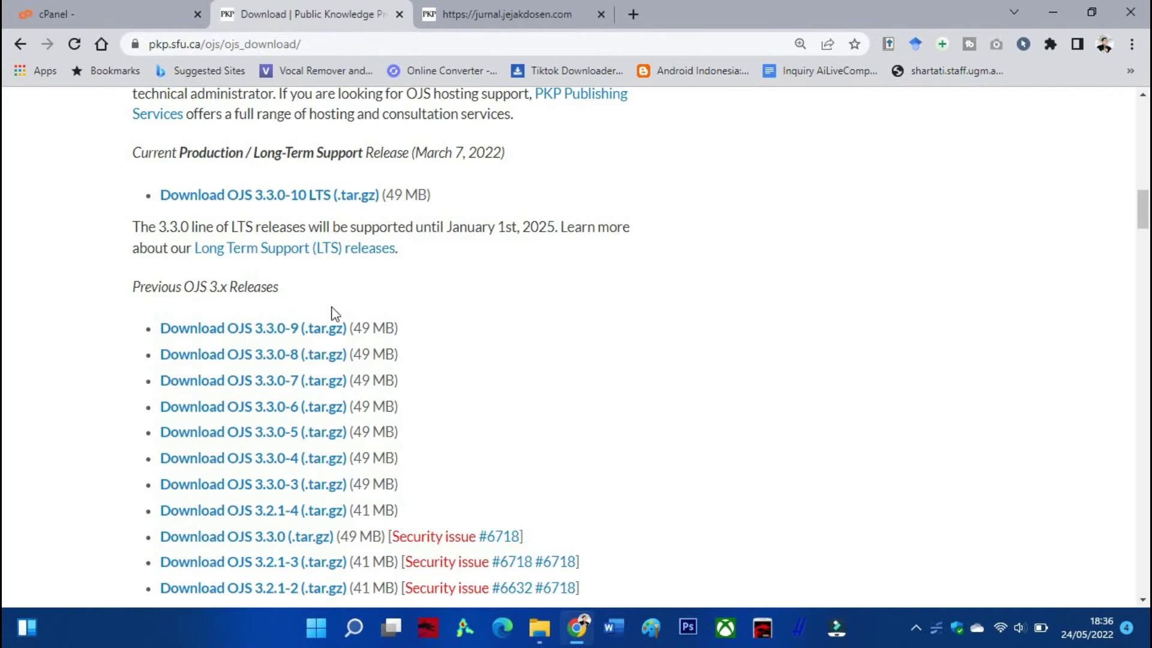
scroll(333, 311, "up", 1)
scroll(334, 312, "up", 3)
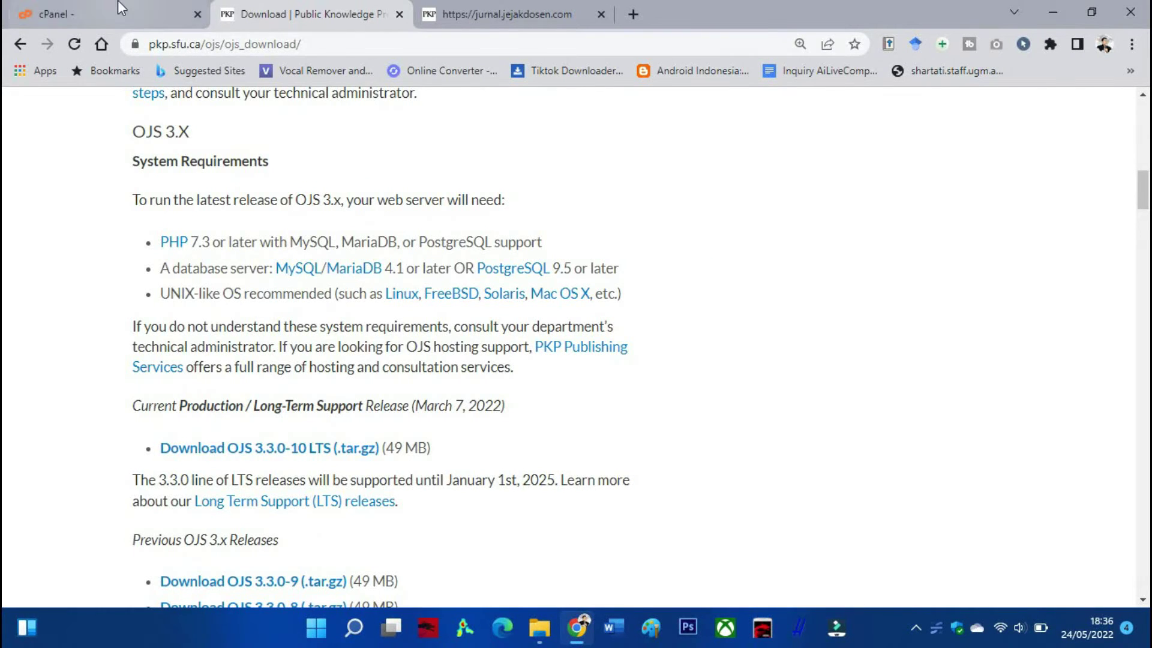
left_click(54, 13)
scroll(581, 305, "down", 3)
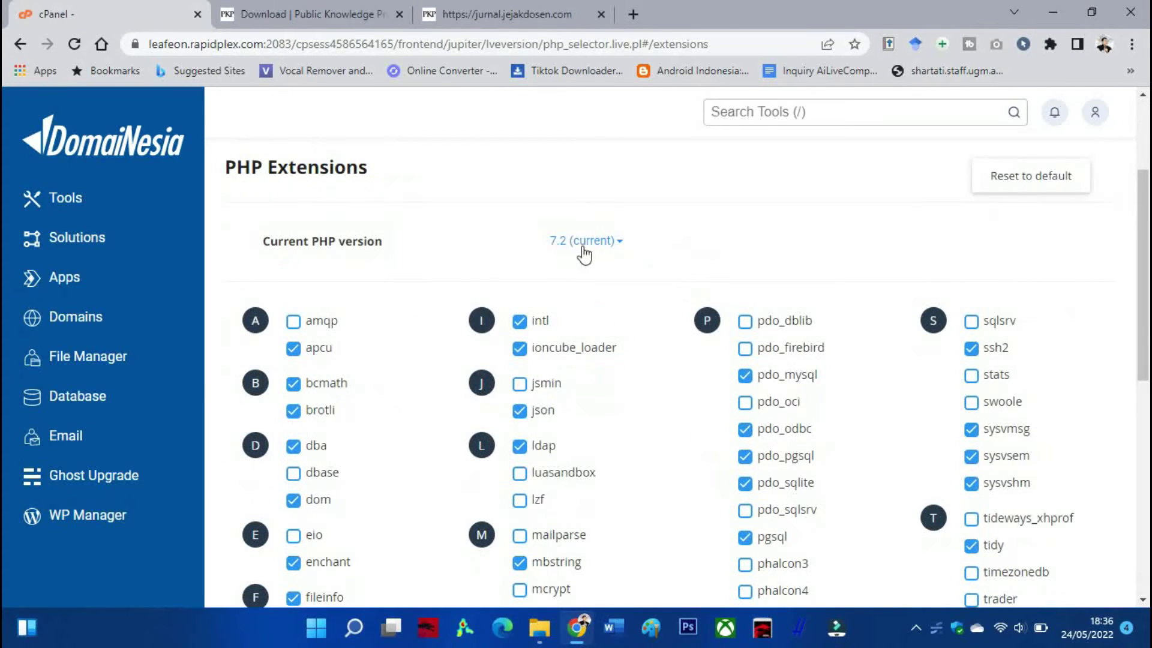
Set PHP 7.3 as the current version and recheck the jurnal site.
left_click(612, 242)
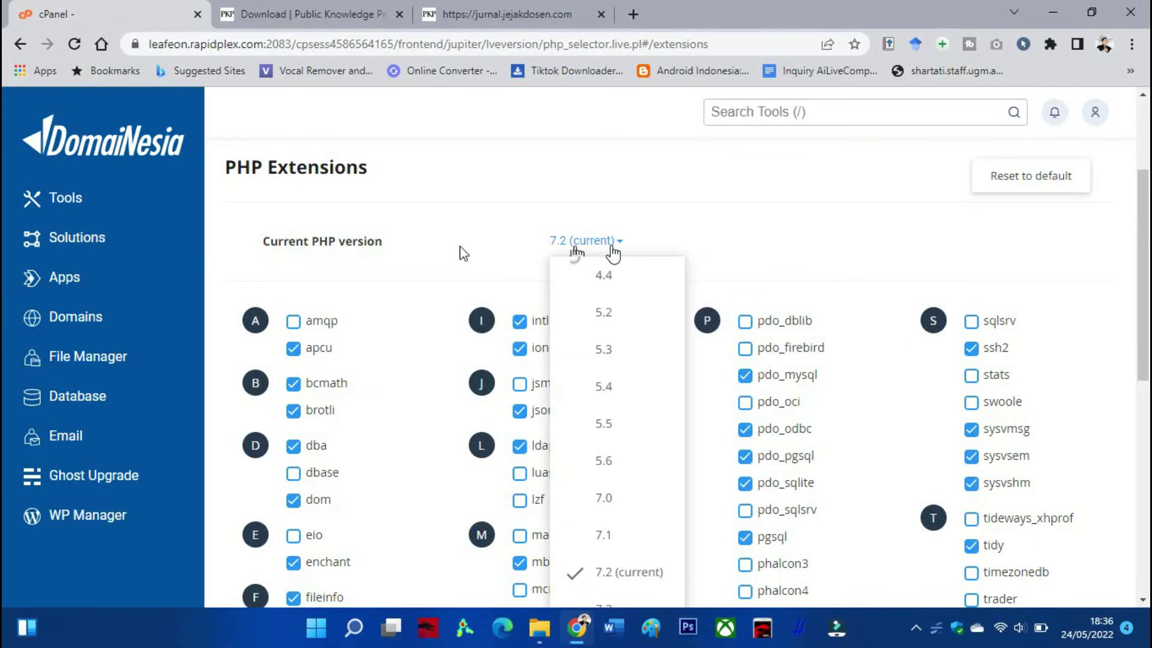
scroll(639, 439, "down", 2)
left_click(609, 528)
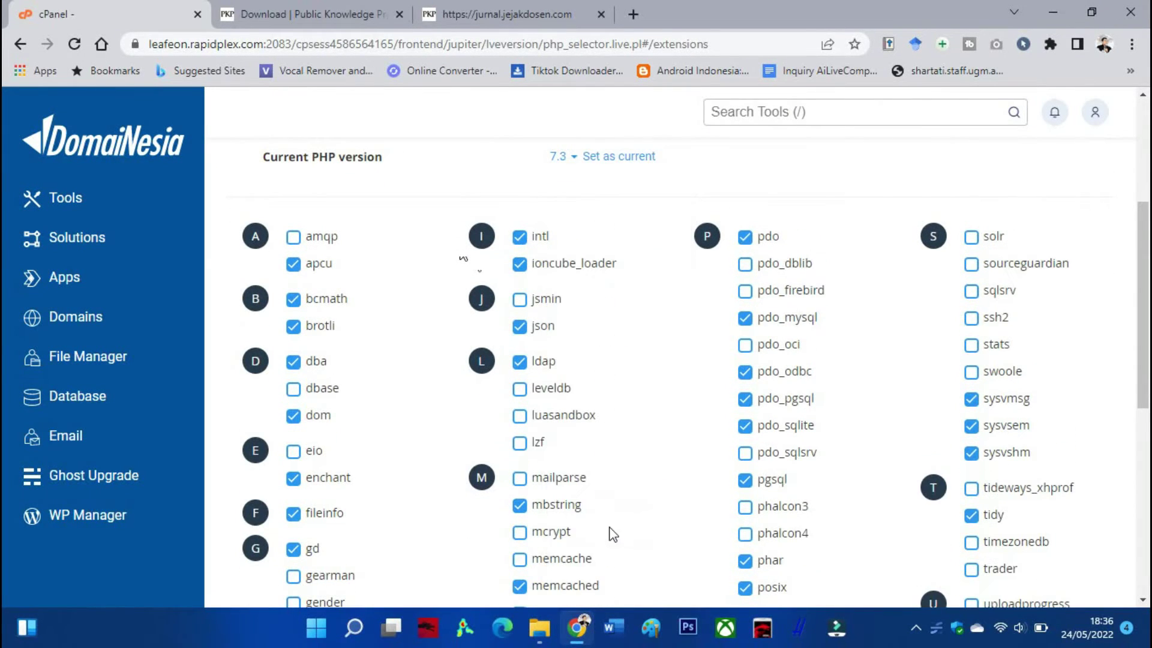
left_click(584, 159)
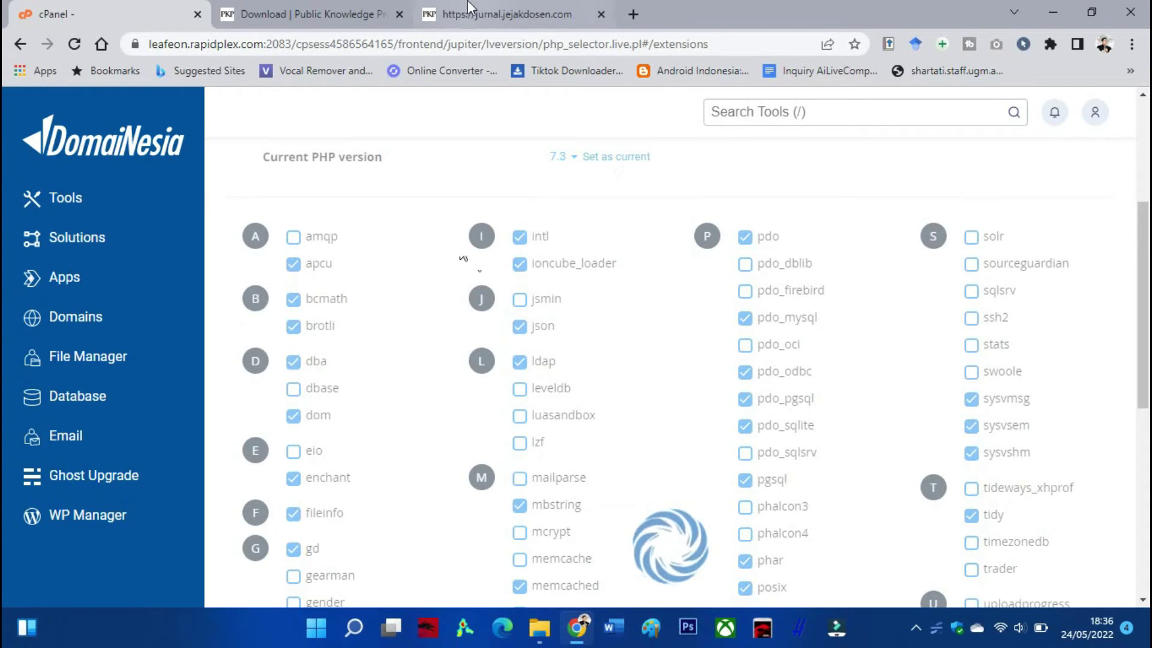
left_click(447, 14)
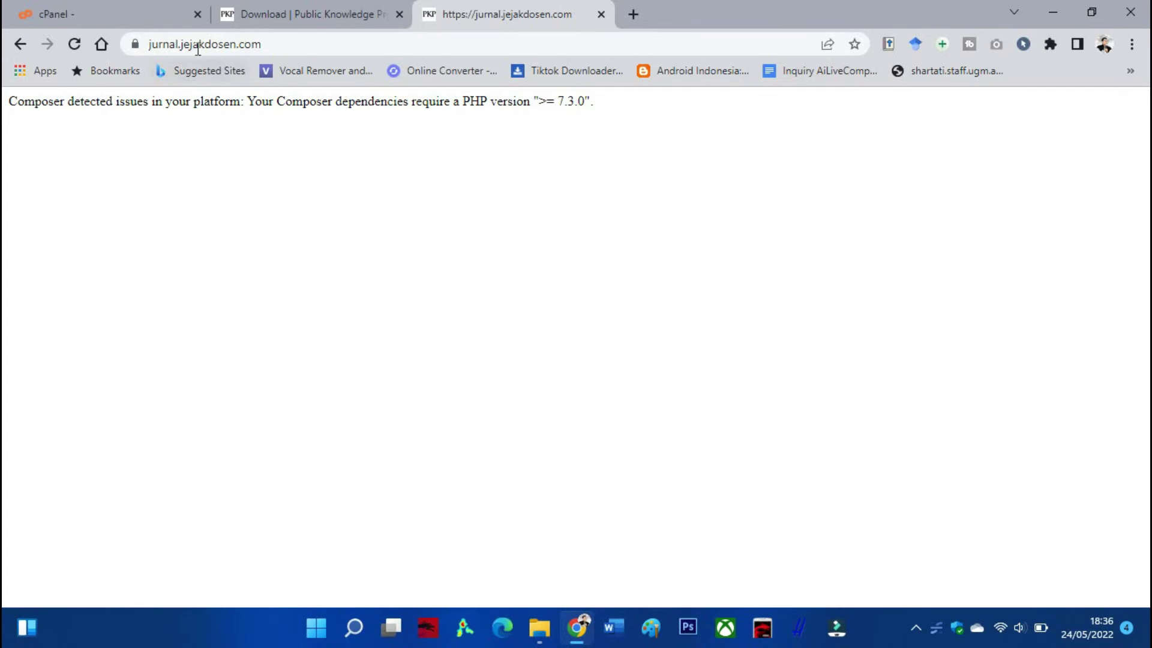
left_click(133, 17)
scroll(571, 204, "up", 2)
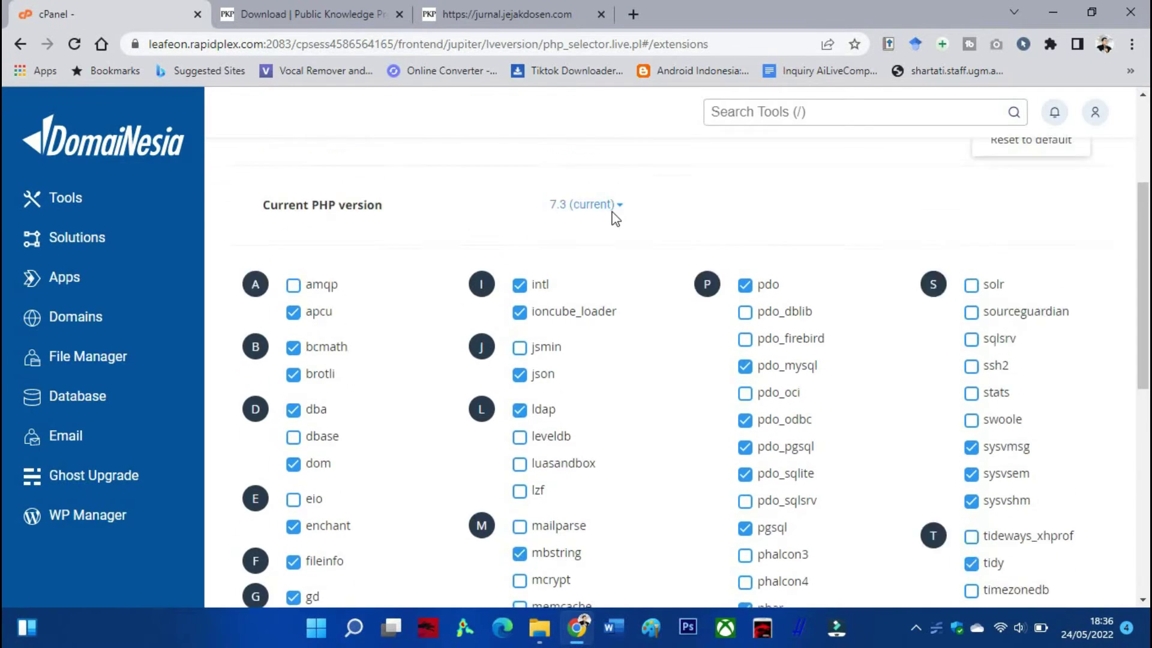
left_click(507, 16)
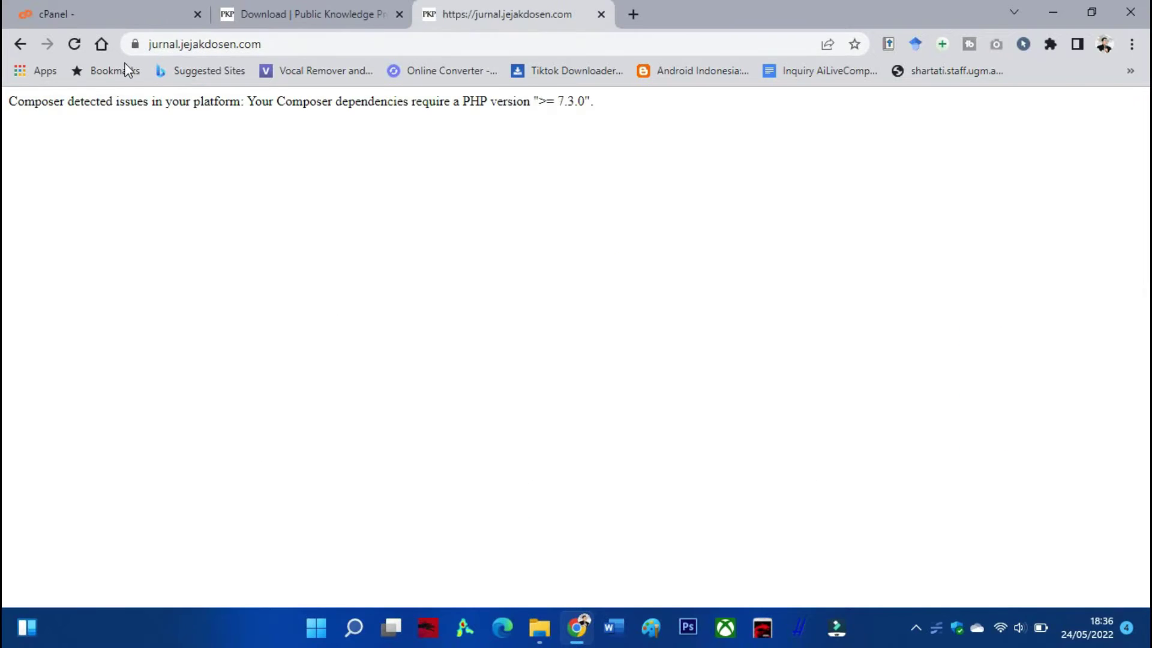
Reload jurnal.jejakdosen.com to reach the OJS installer, confirming the PHP 7.3 requirement.
left_click(80, 49)
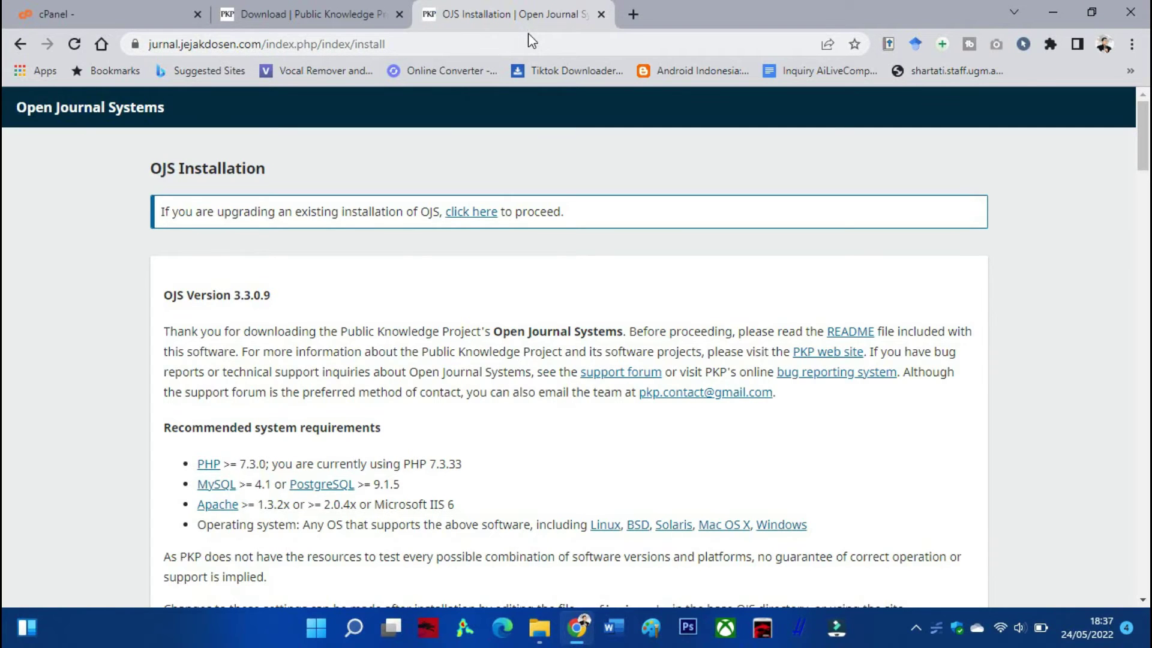
left_click(366, 16)
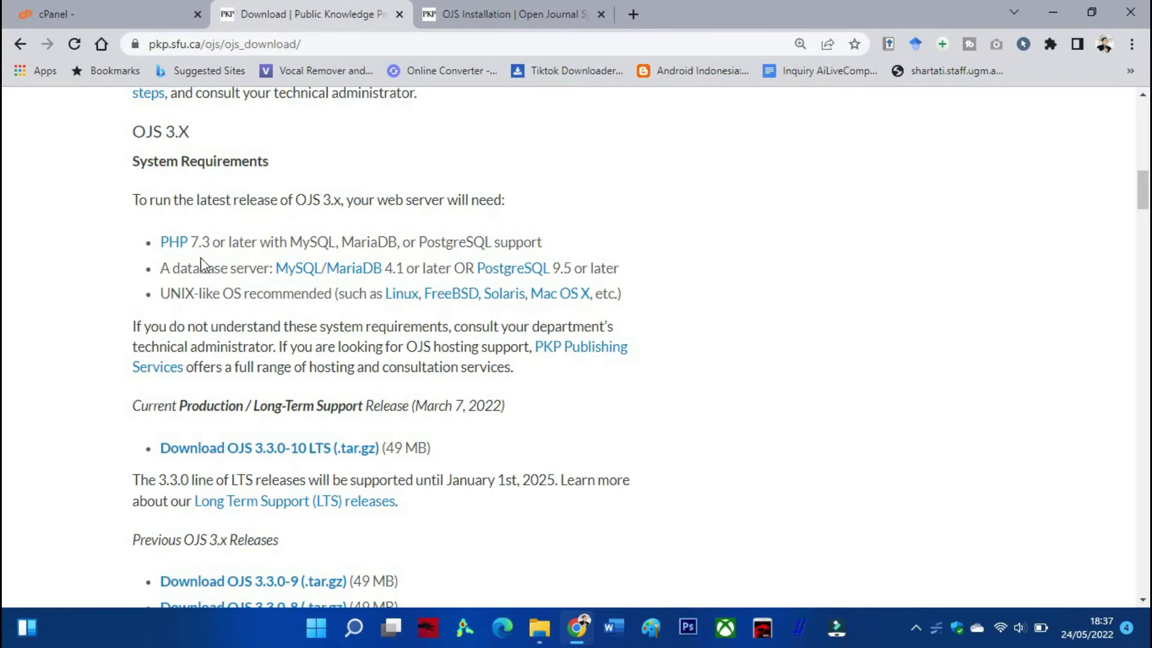
left_click_drag(215, 241, 159, 240)
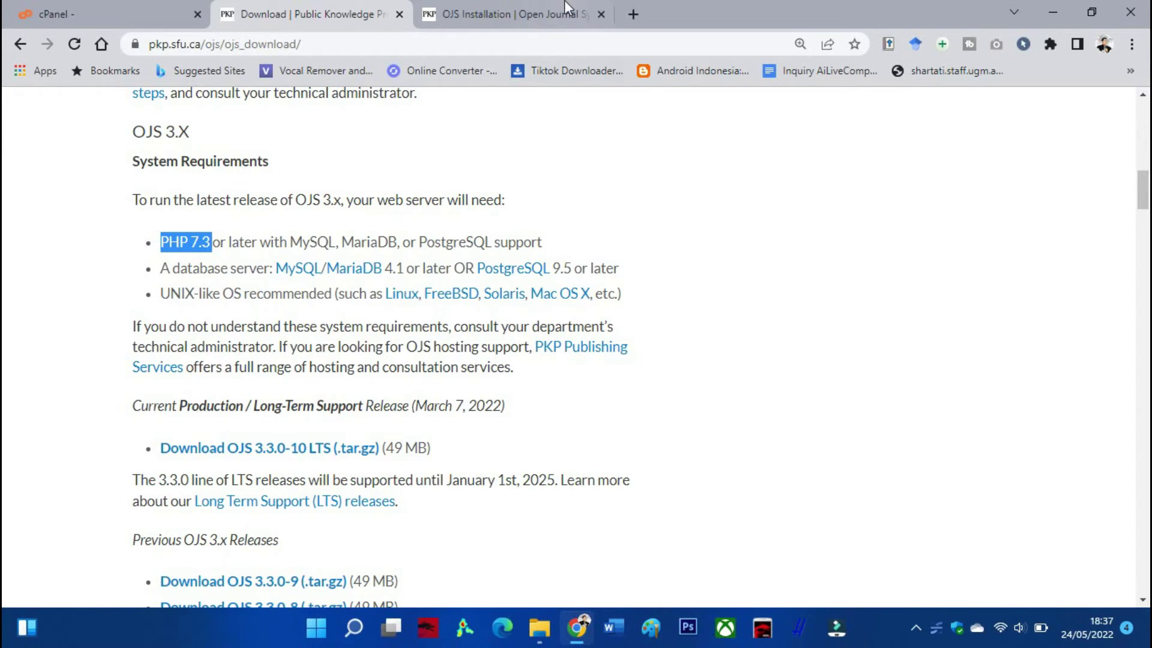
left_click(548, 14)
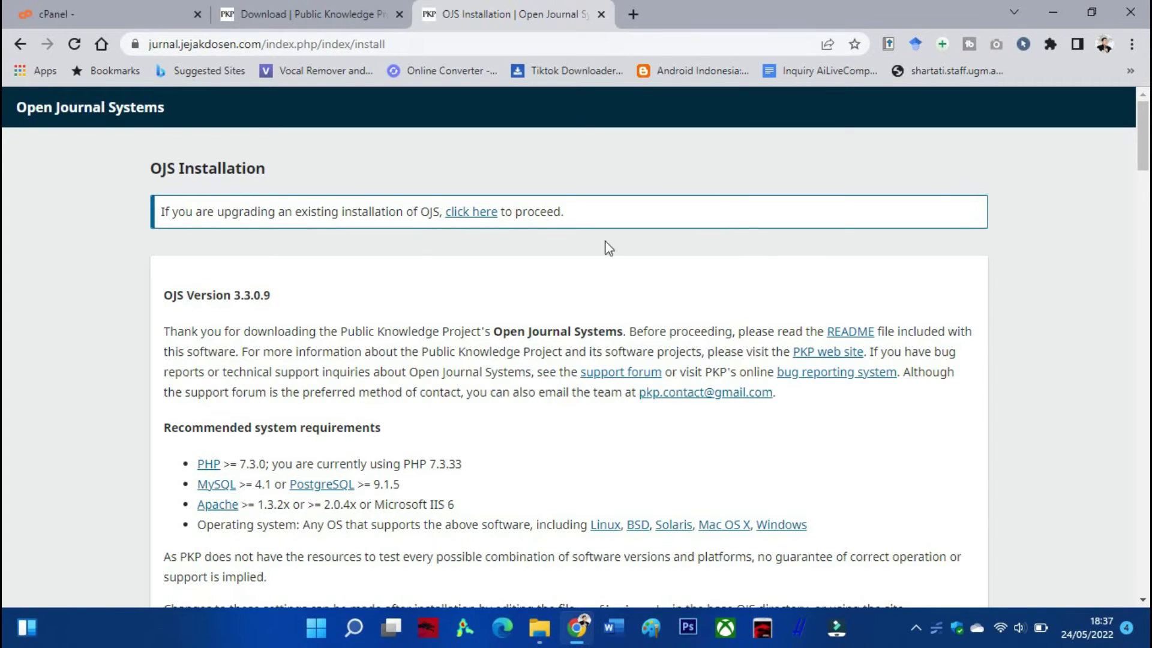
scroll(609, 247, "down", 7)
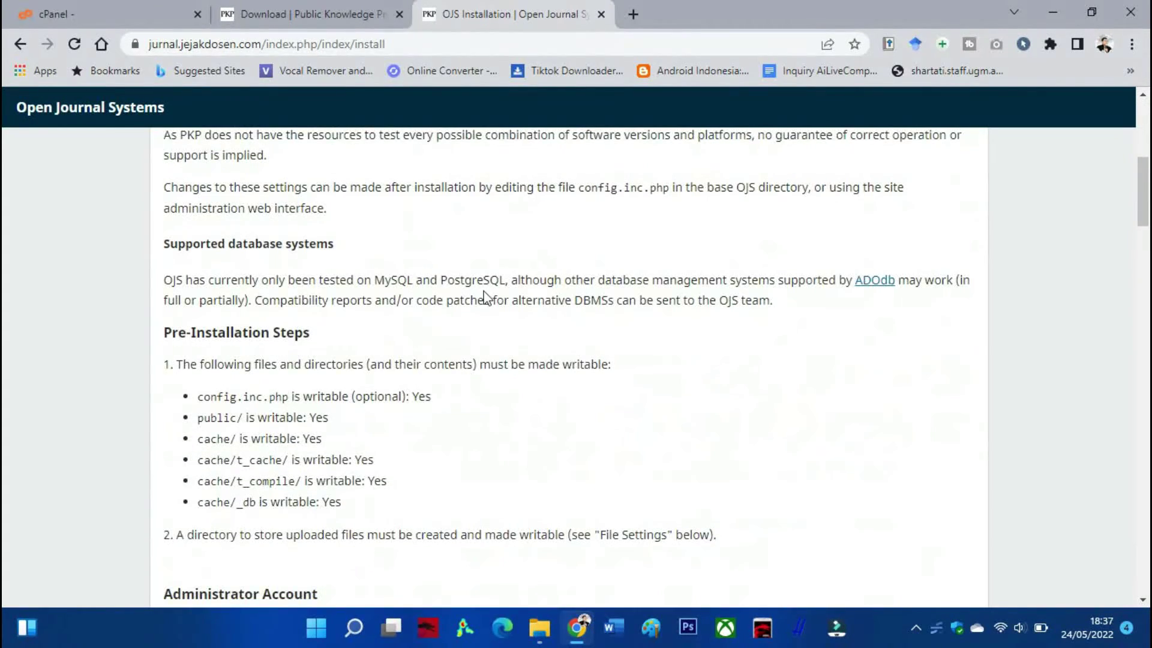
scroll(310, 354, "down", 4)
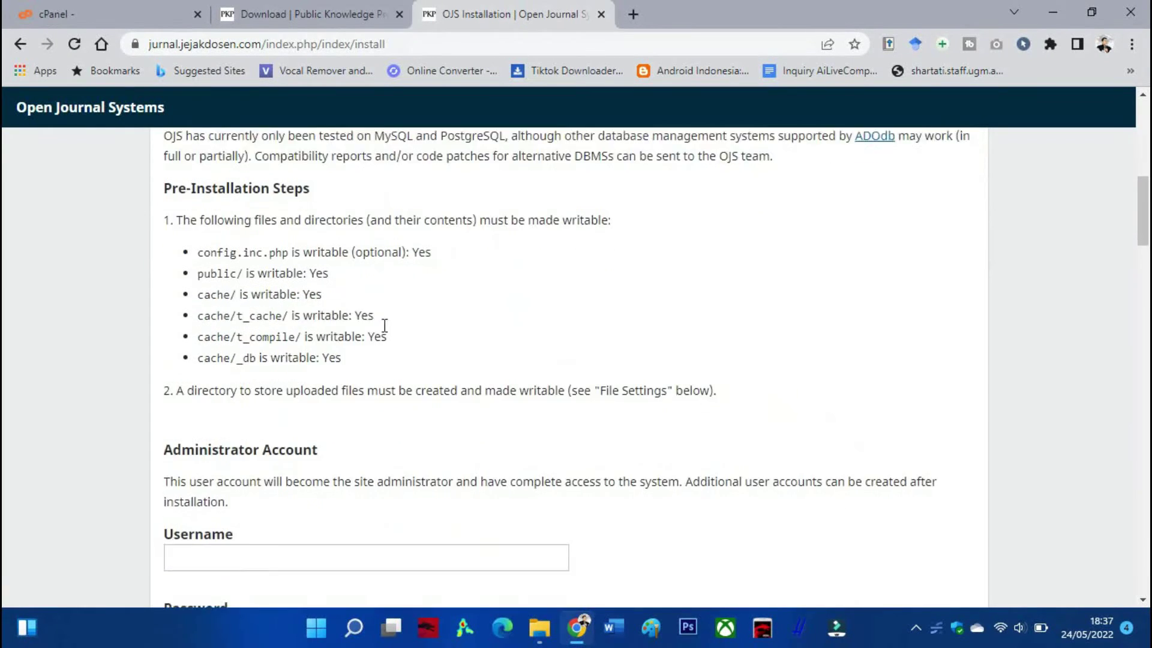
scroll(384, 333, "down", 1)
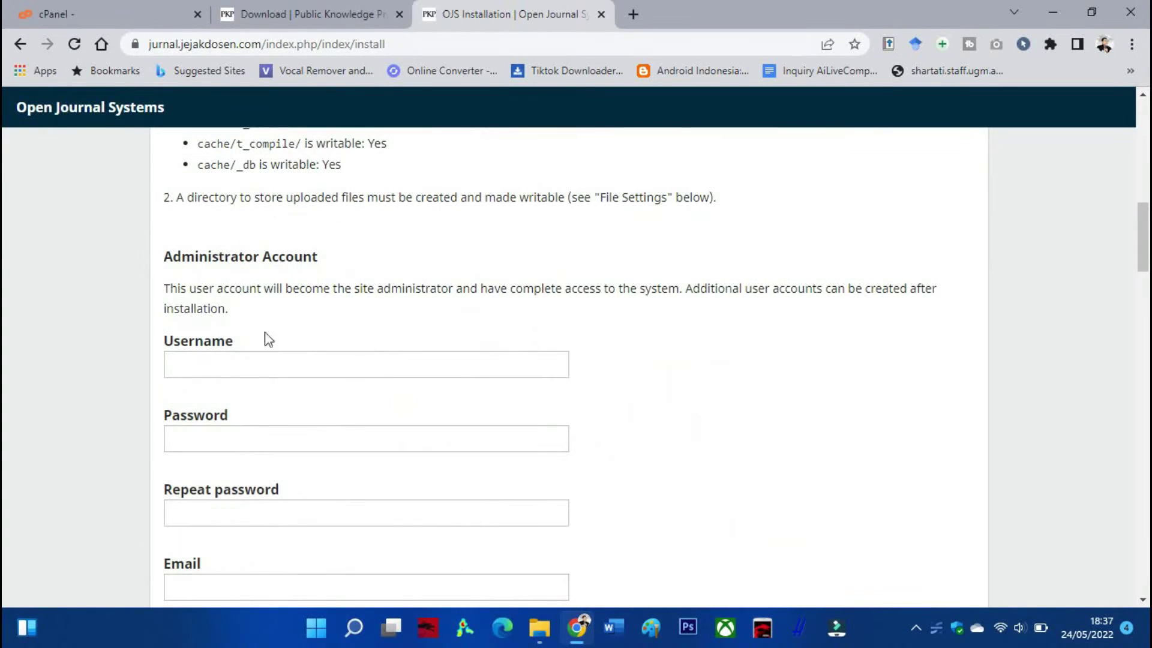
Fill in the administrator account: username 'admin', repeated password and e-mail.
left_click(239, 369)
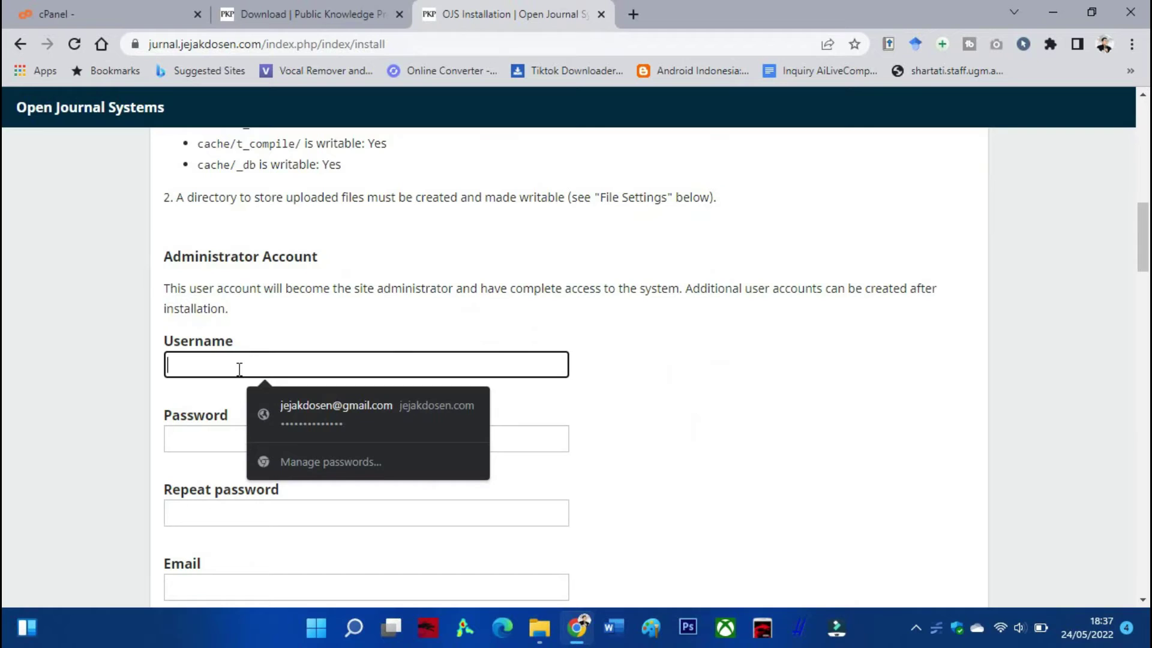
type("admin")
key("Tab")
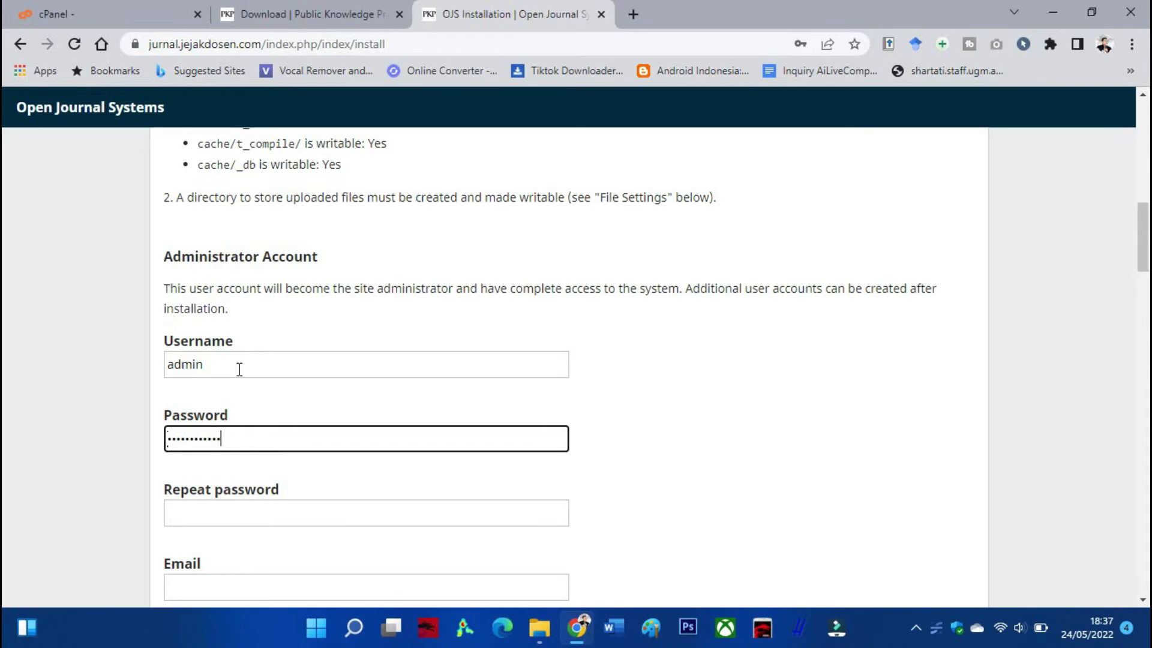
scroll(239, 369, "down", 1)
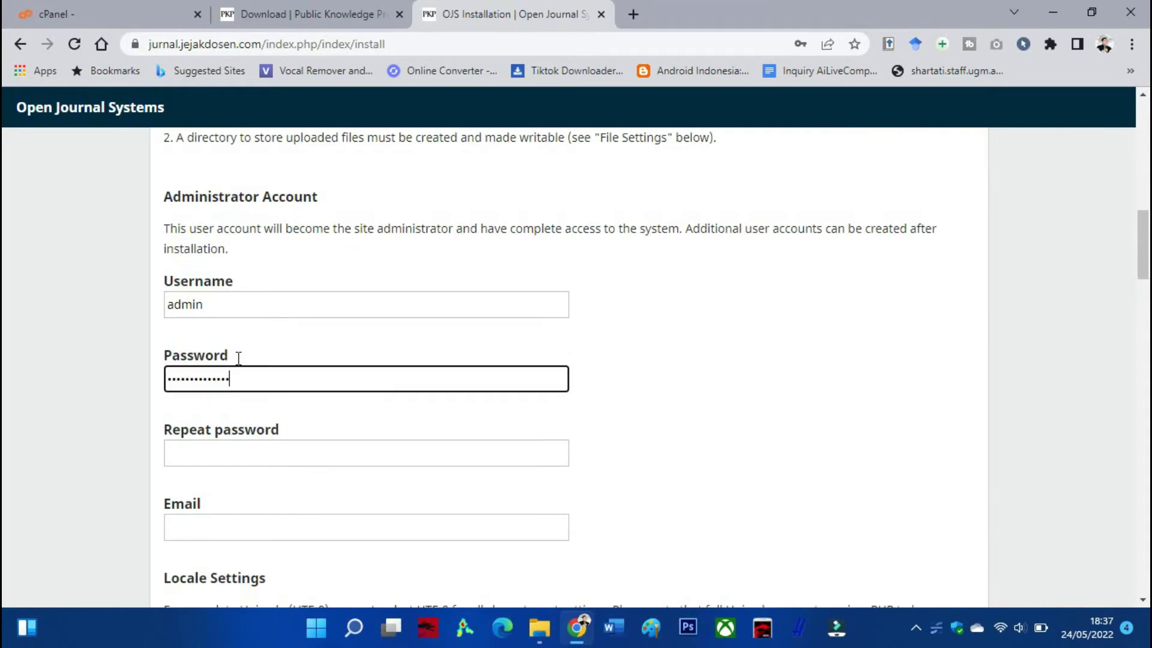
left_click(251, 428)
type("*")
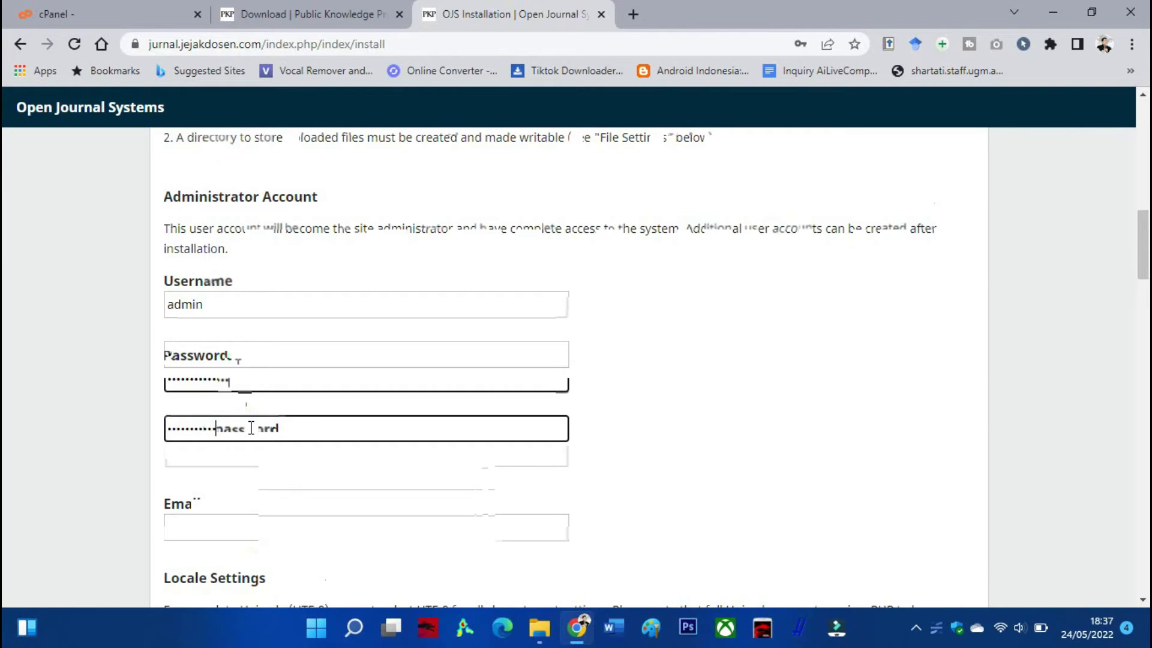
scroll(272, 448, "down", 3)
left_click(280, 335)
left_click(289, 373)
scroll(278, 336, "up", 1)
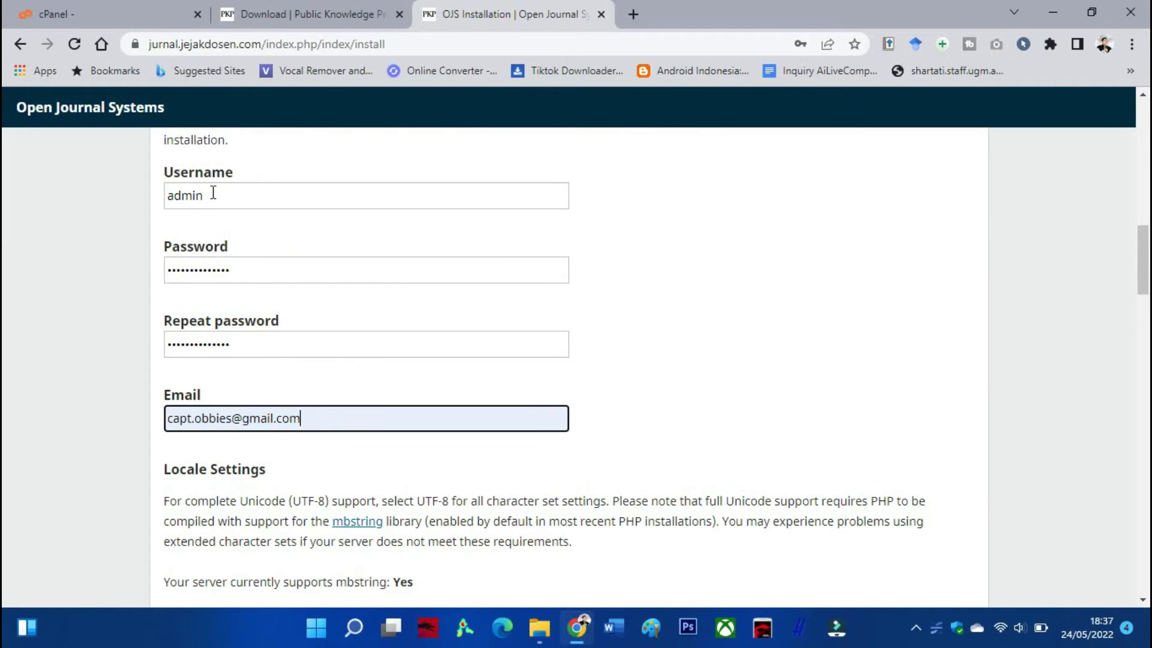
Tick English and Bahasa Indonesia as additional locales, then scroll down to File Settings.
scroll(228, 234, "down", 6)
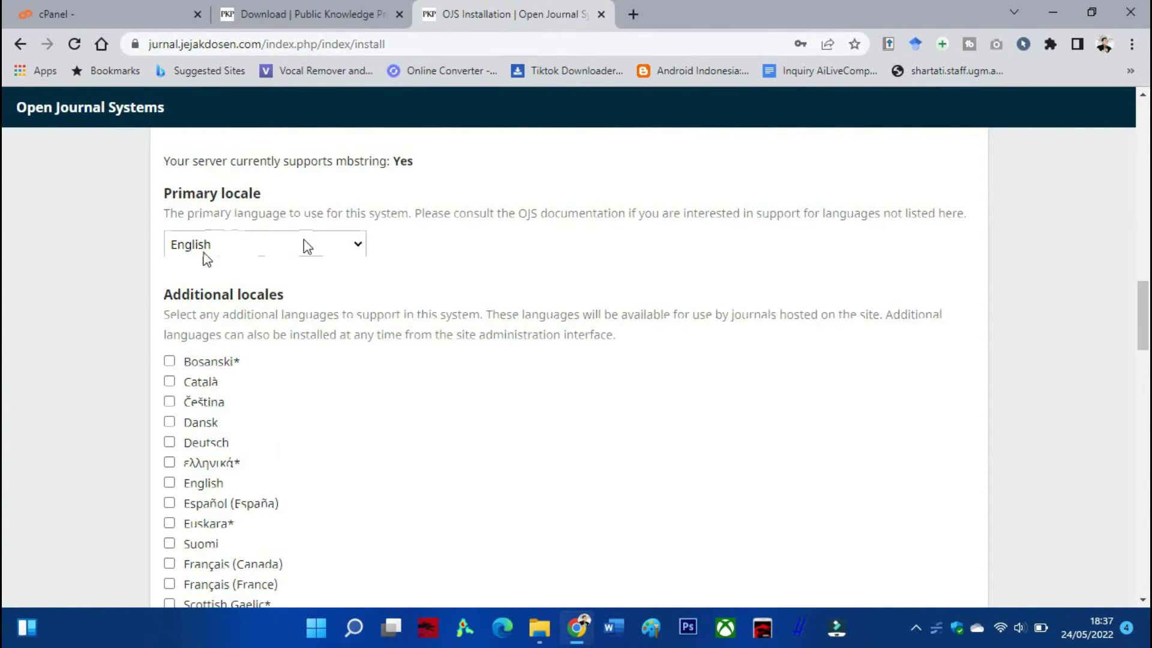
scroll(306, 282, "down", 3)
scroll(258, 345, "down", 2)
scroll(254, 336, "up", 2)
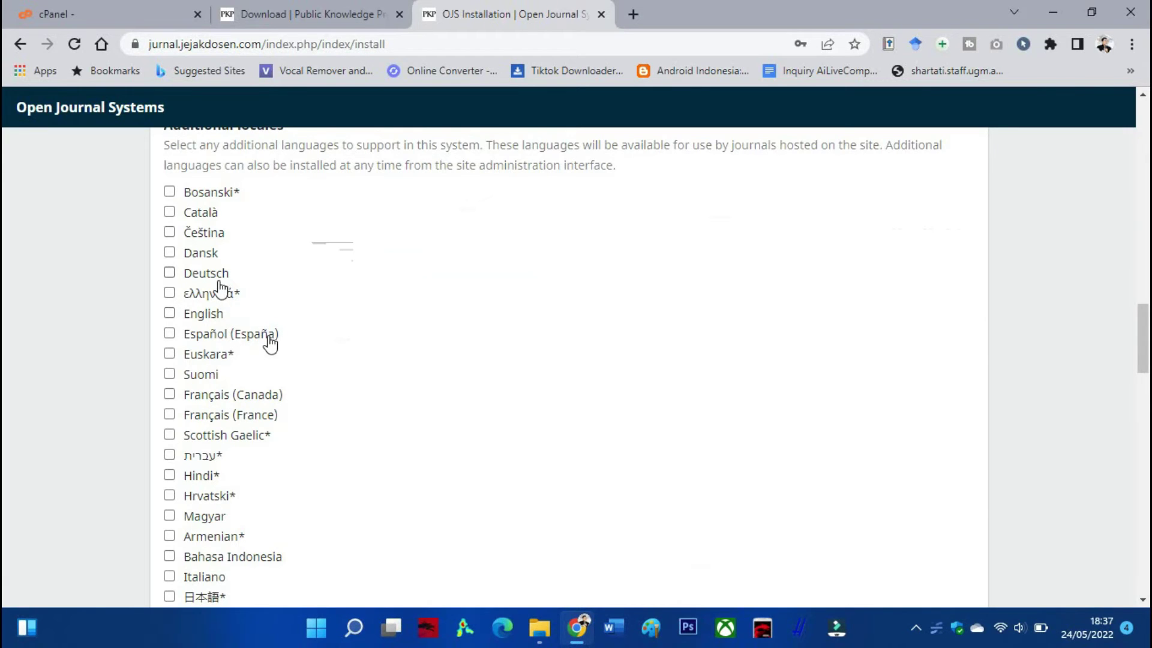
left_click(169, 313)
scroll(232, 357, "down", 3)
left_click(169, 390)
scroll(311, 388, "down", 10)
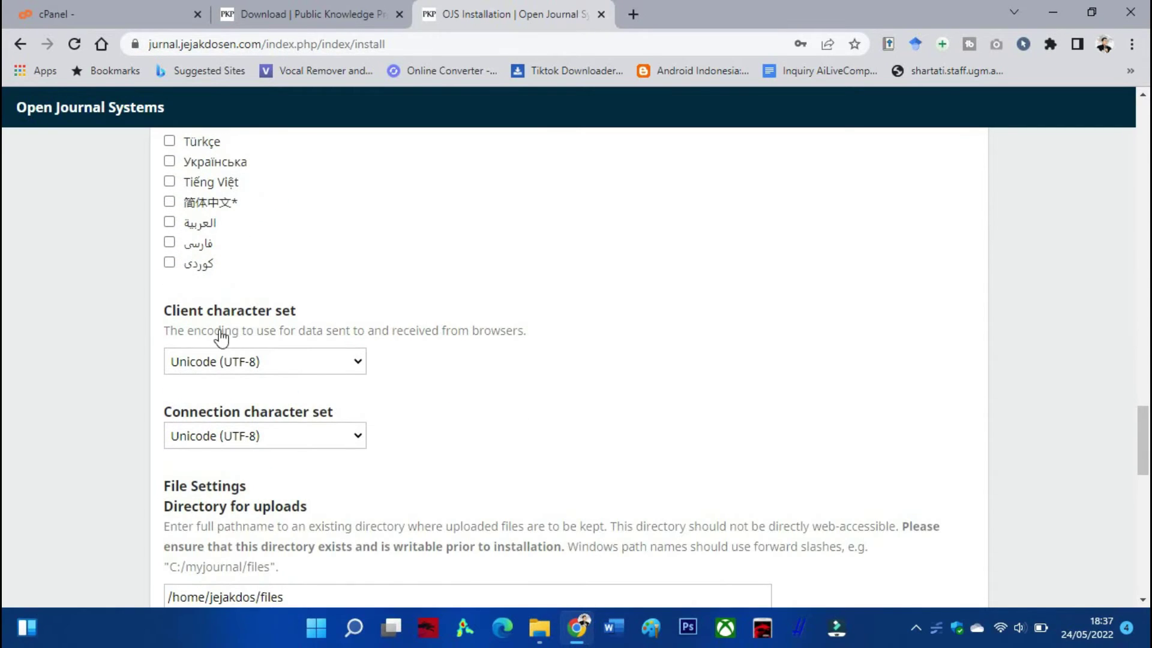
scroll(300, 330, "down", 1)
scroll(293, 300, "down", 1)
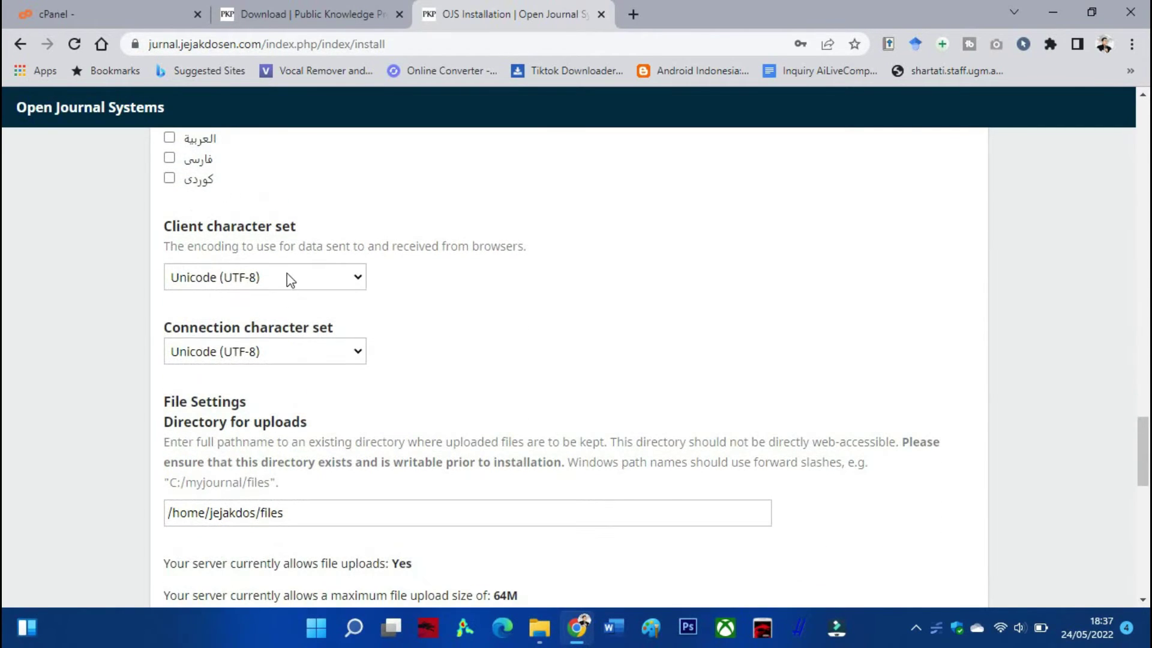
scroll(291, 298, "down", 3)
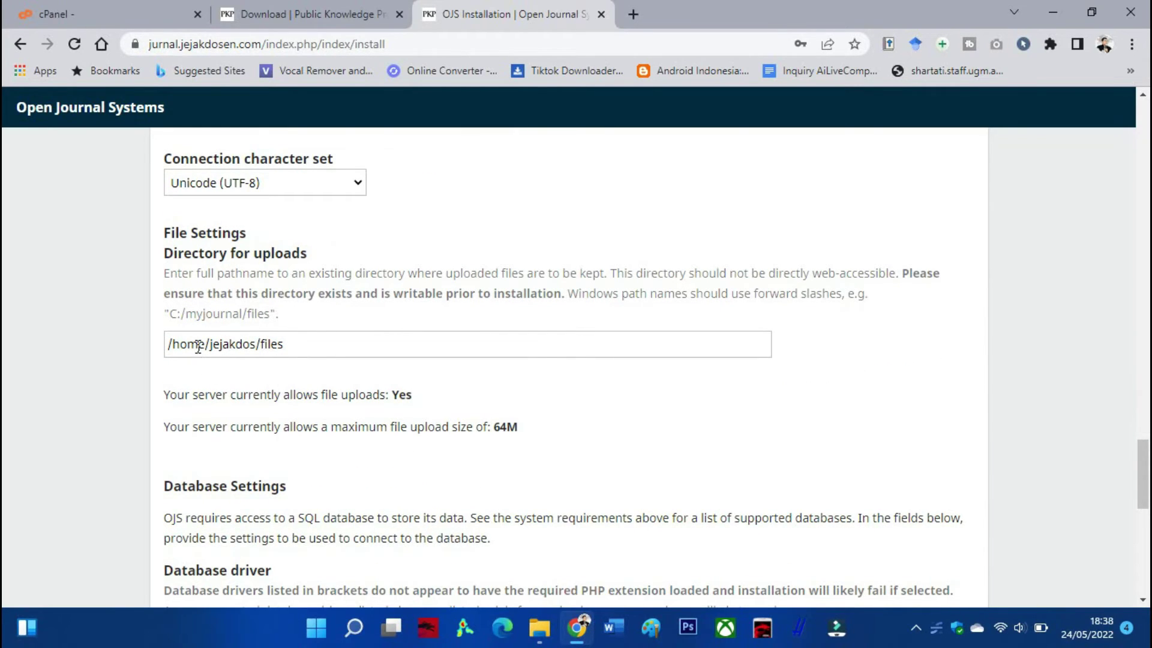
Note the upload folder name and open cPanel's File Manager at the home directory.
left_click_drag(288, 345, 264, 347)
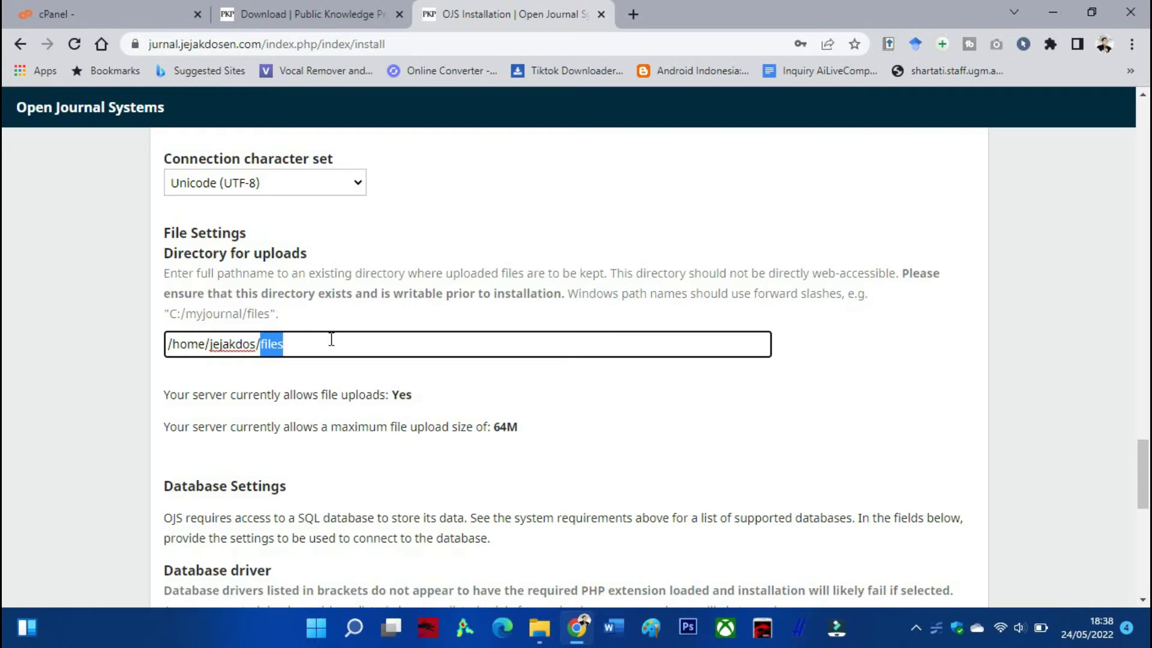
left_click(139, 22)
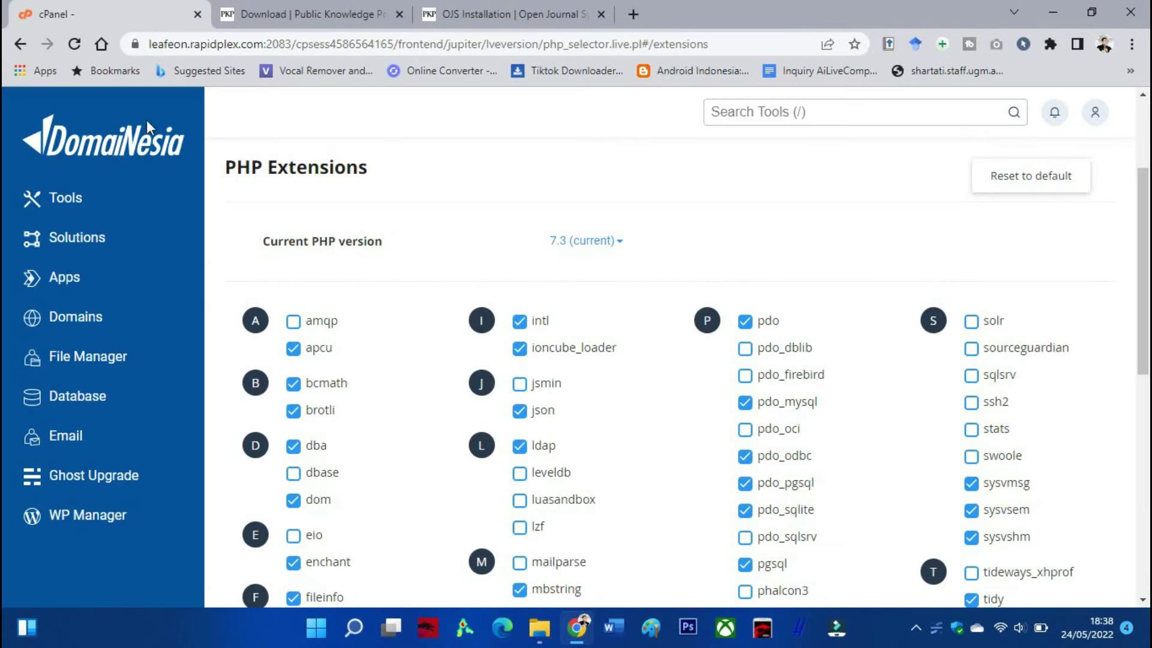
left_click(87, 362)
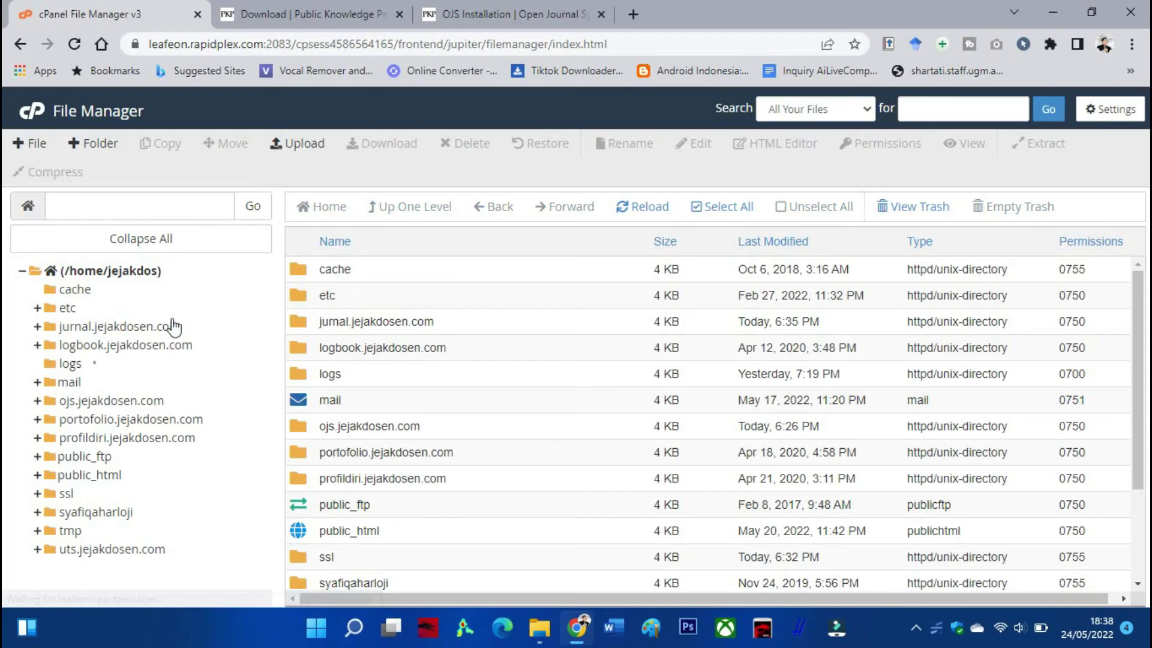
left_click(455, 13)
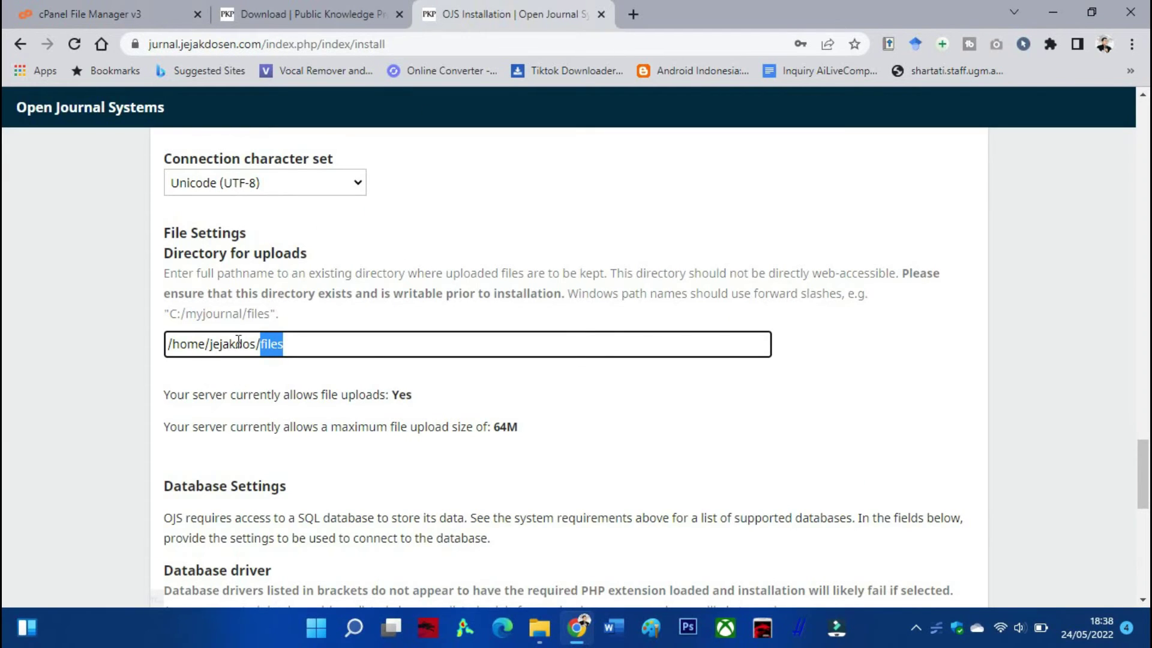
left_click(136, 14)
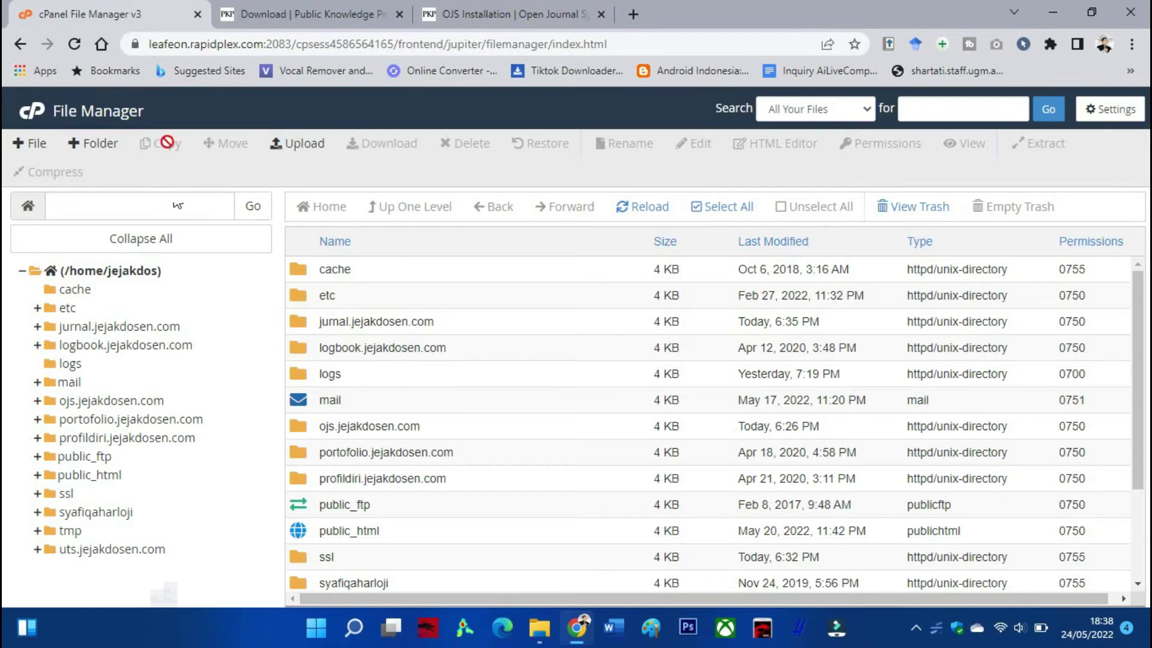
left_click(134, 273)
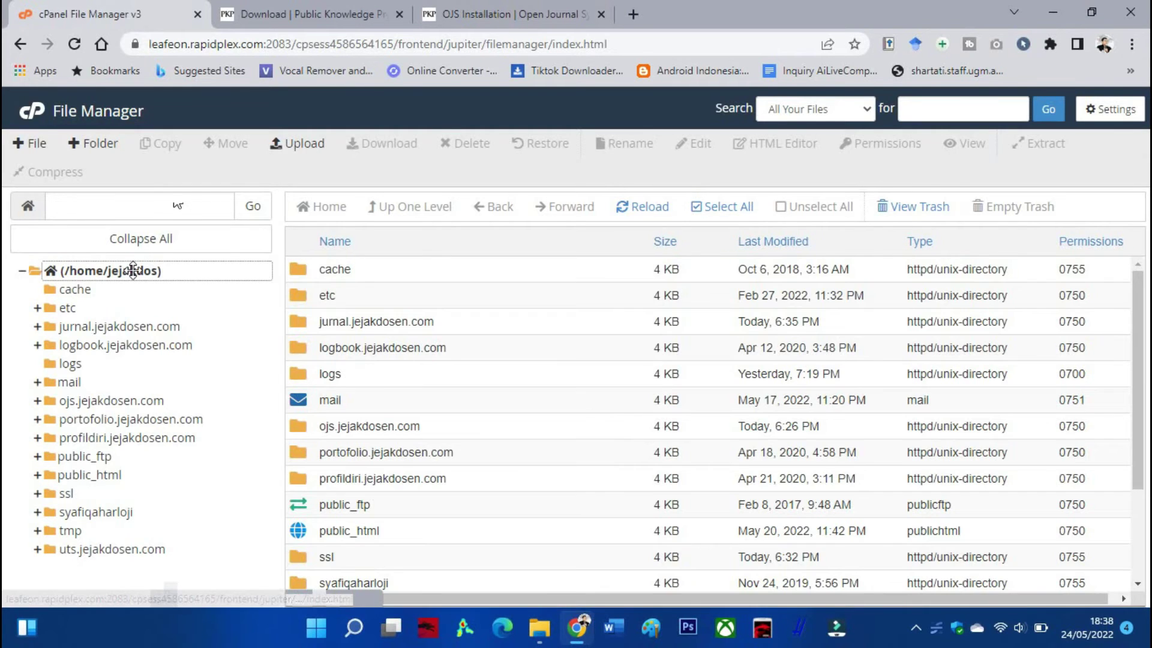
Create a new folder named 'files' in /home/jejakdos.
left_click(99, 151)
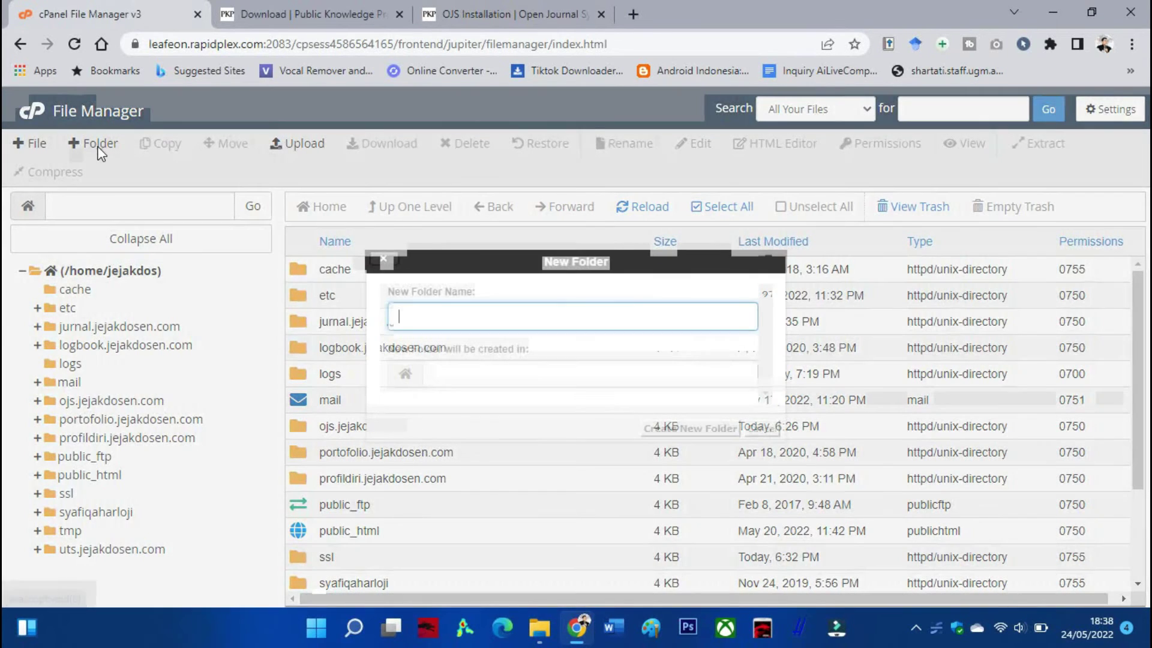
type("files")
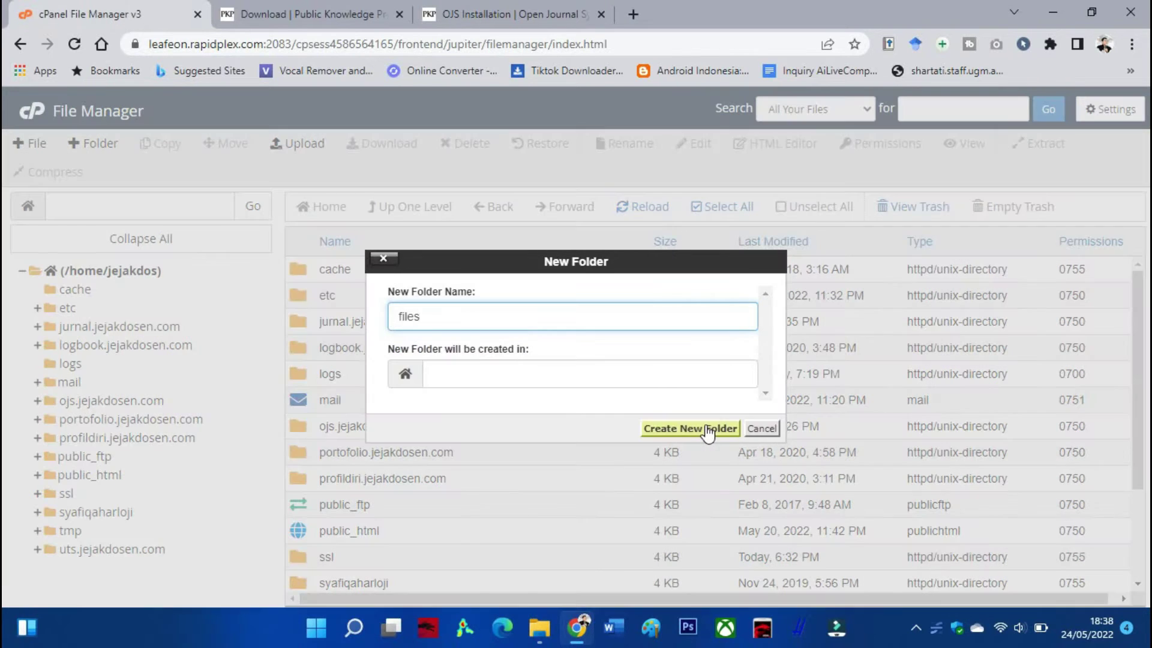
left_click(708, 430)
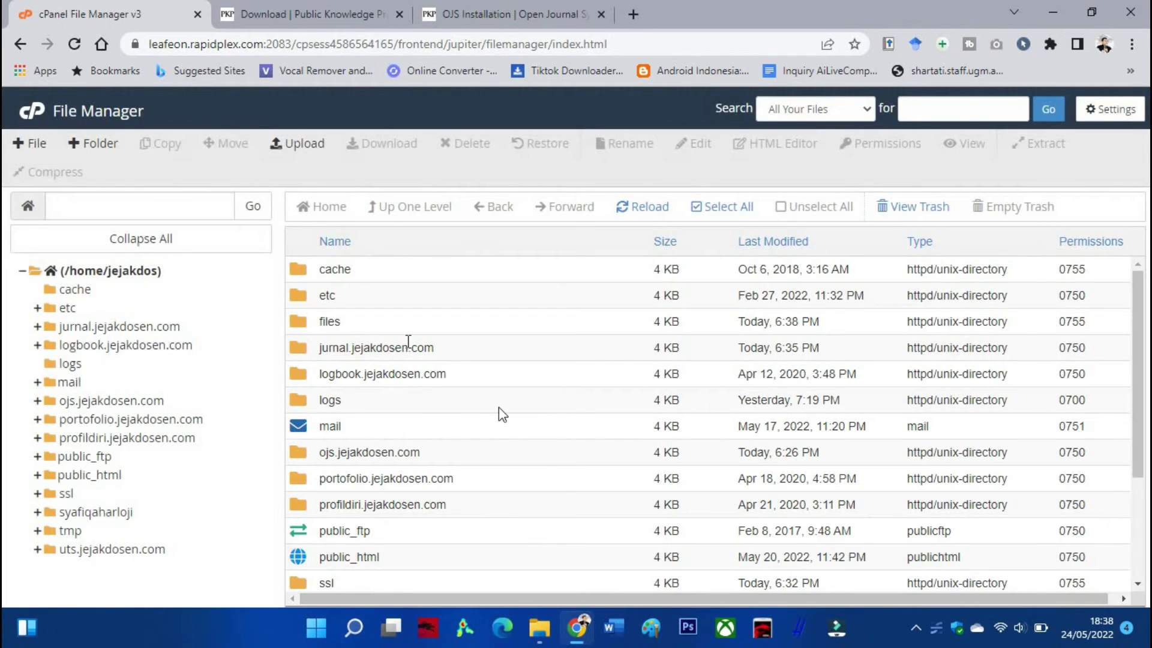
left_click(510, 16)
Keep MySQL as the database driver, select the username ojs2, then go back in cPanel.
left_click(320, 356)
scroll(318, 354, "down", 7)
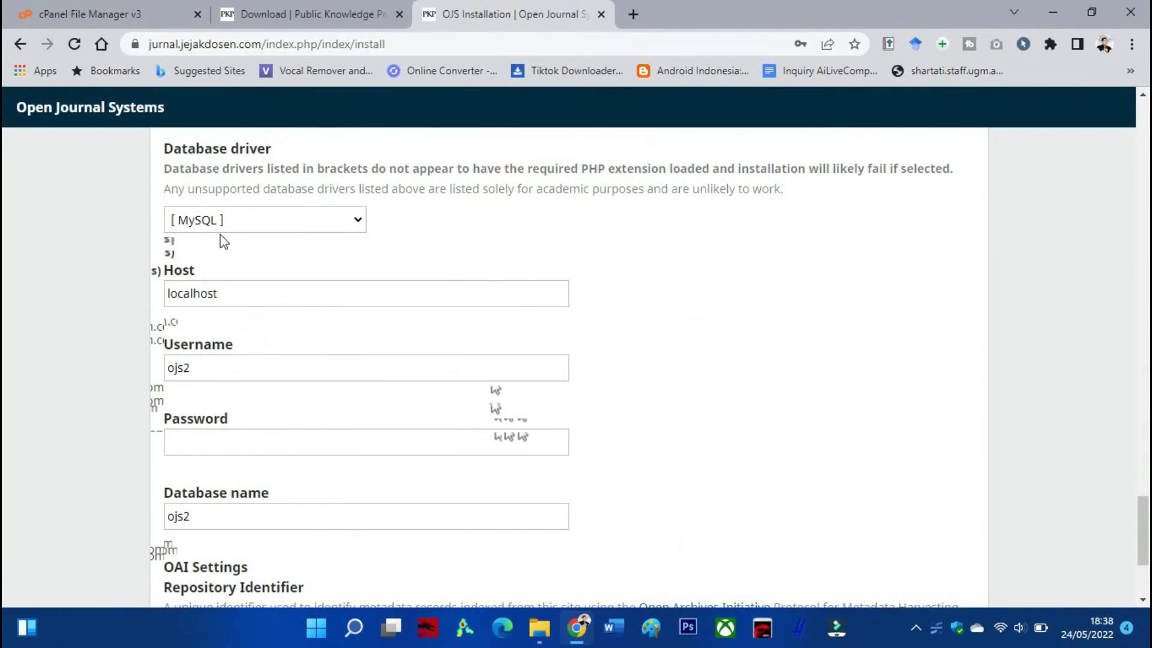
left_click(277, 227)
left_click(277, 226)
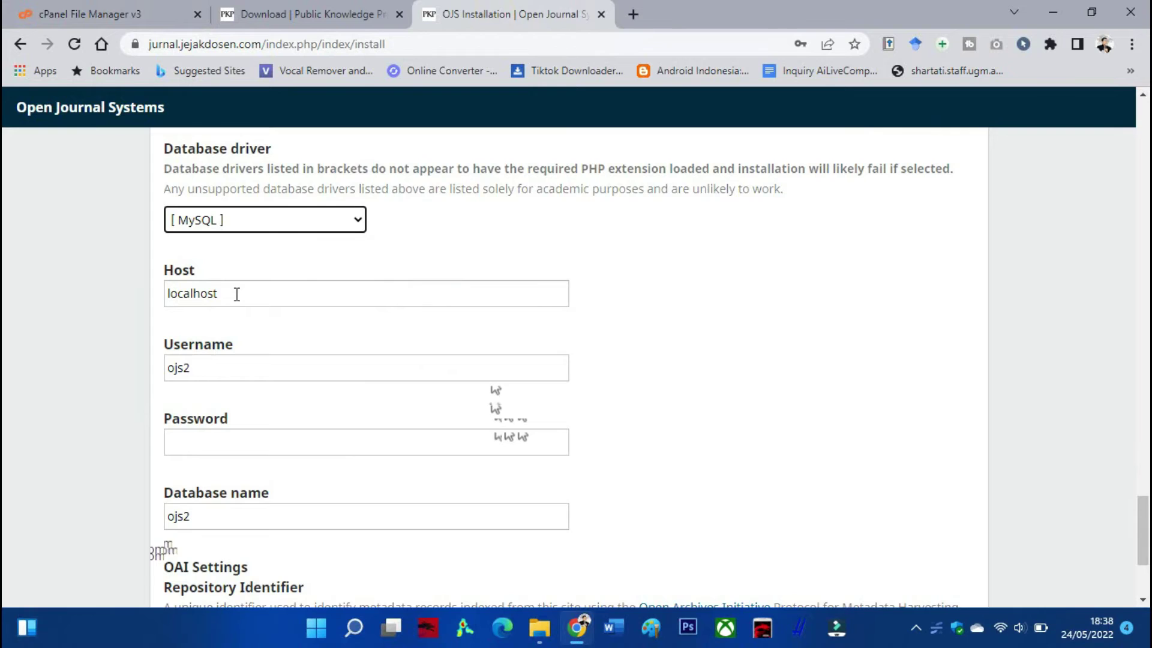
left_click(235, 373)
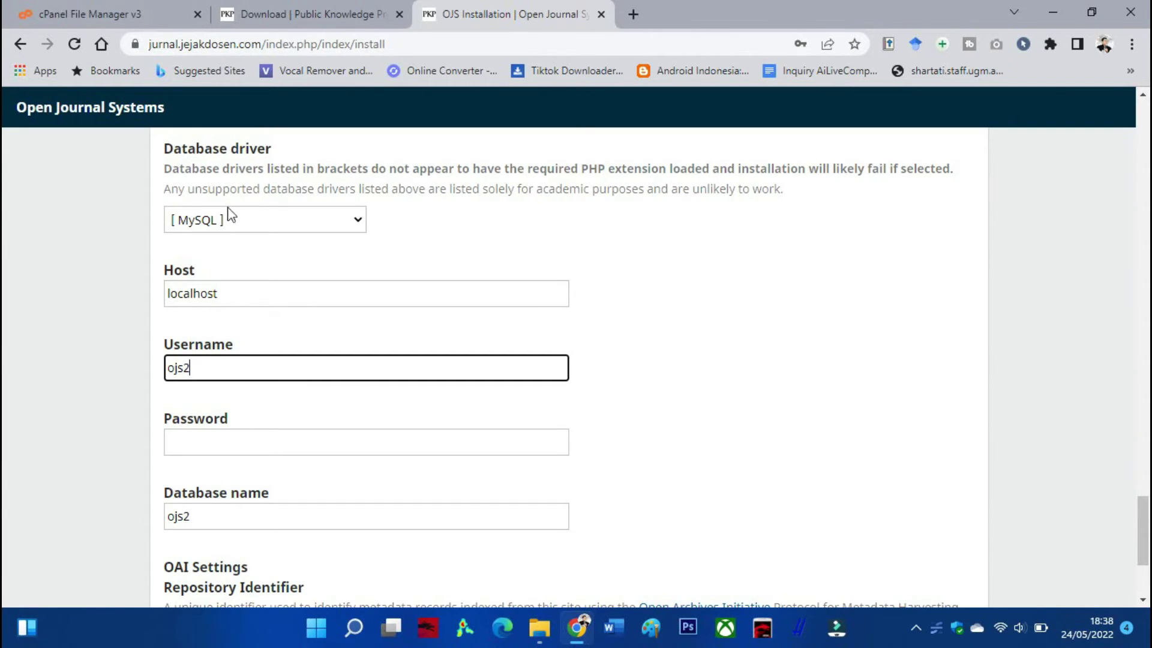
left_click_drag(202, 373, 167, 370)
left_click(120, 18)
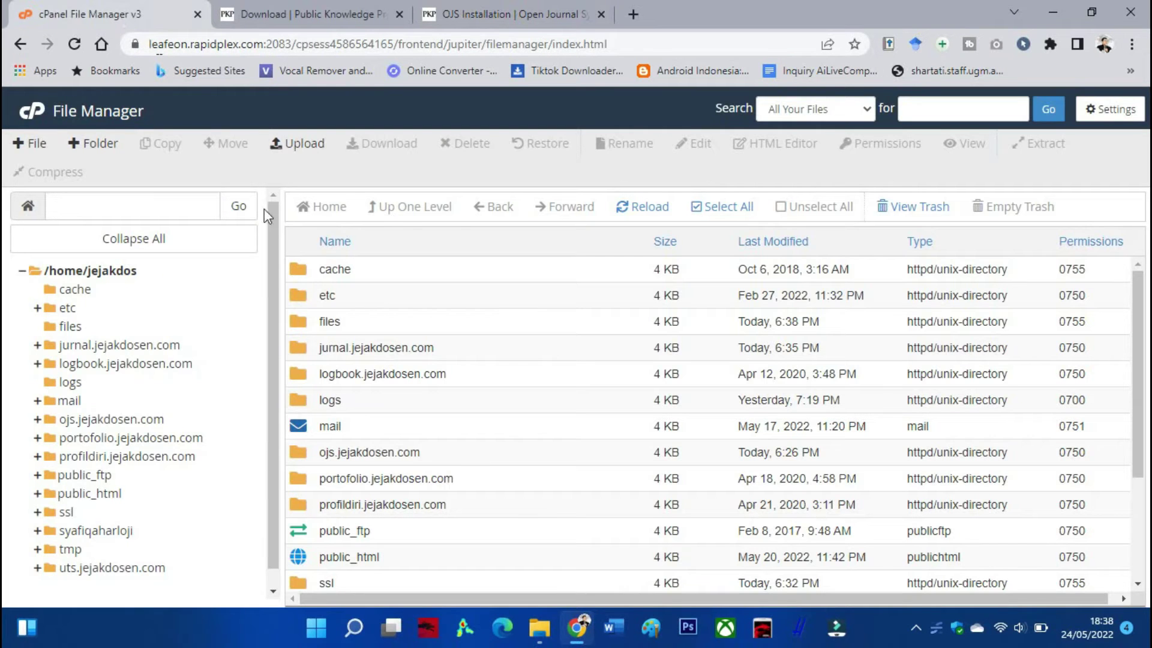
left_click(23, 52)
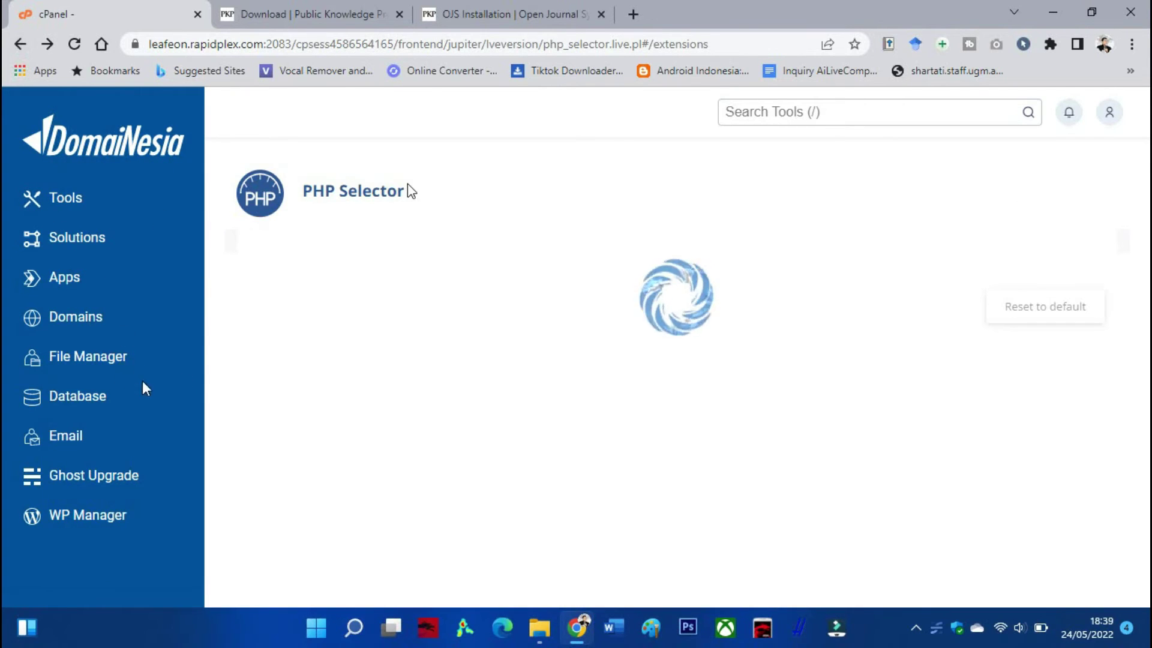
Create the MySQL database Dbojs3, which appears as jejakdos_Dbojs3 under Current Databases.
left_click(88, 397)
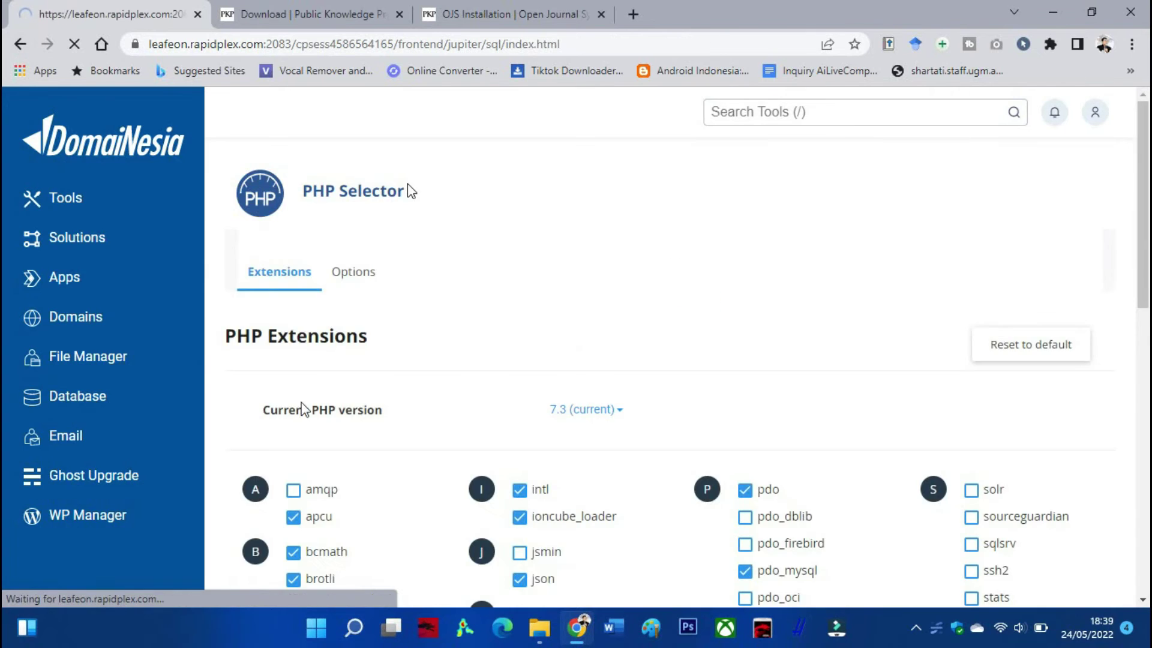
scroll(426, 333, "down", 4)
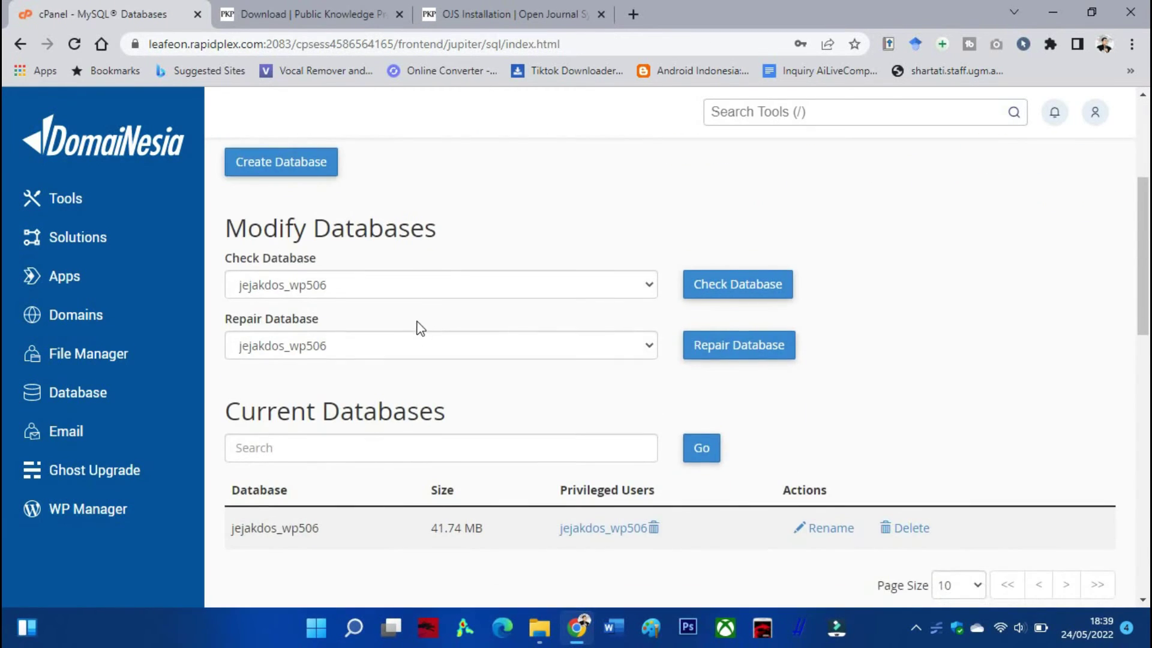
scroll(396, 360, "down", 1)
scroll(278, 347, "up", 4)
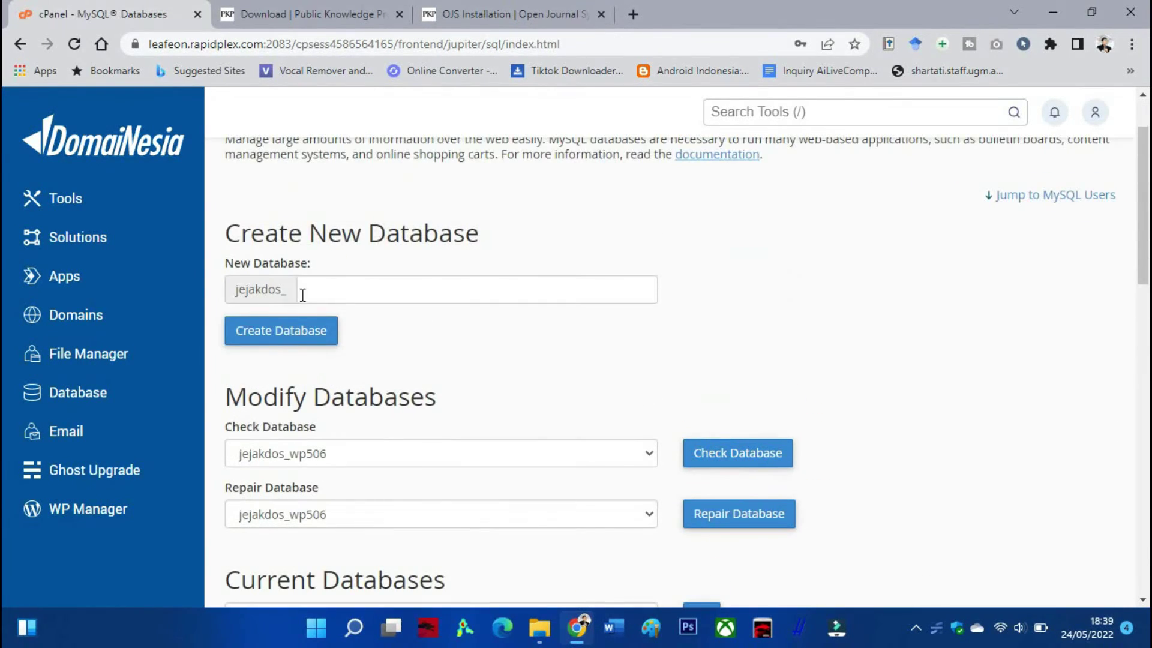
left_click(507, 14)
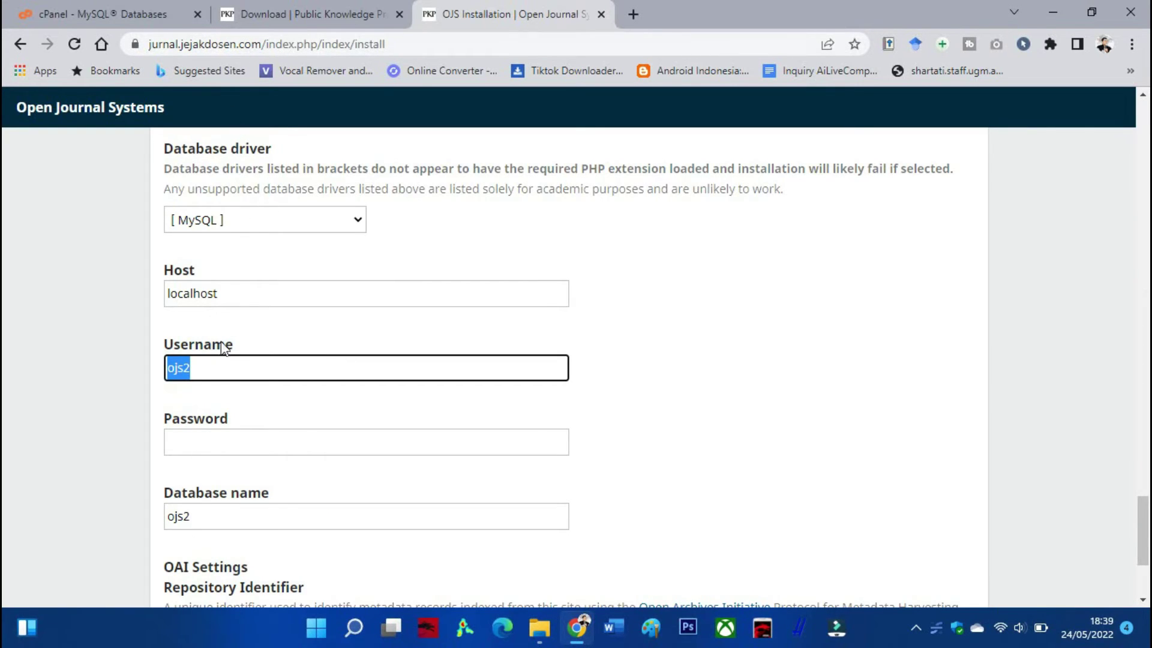
left_click(102, 13)
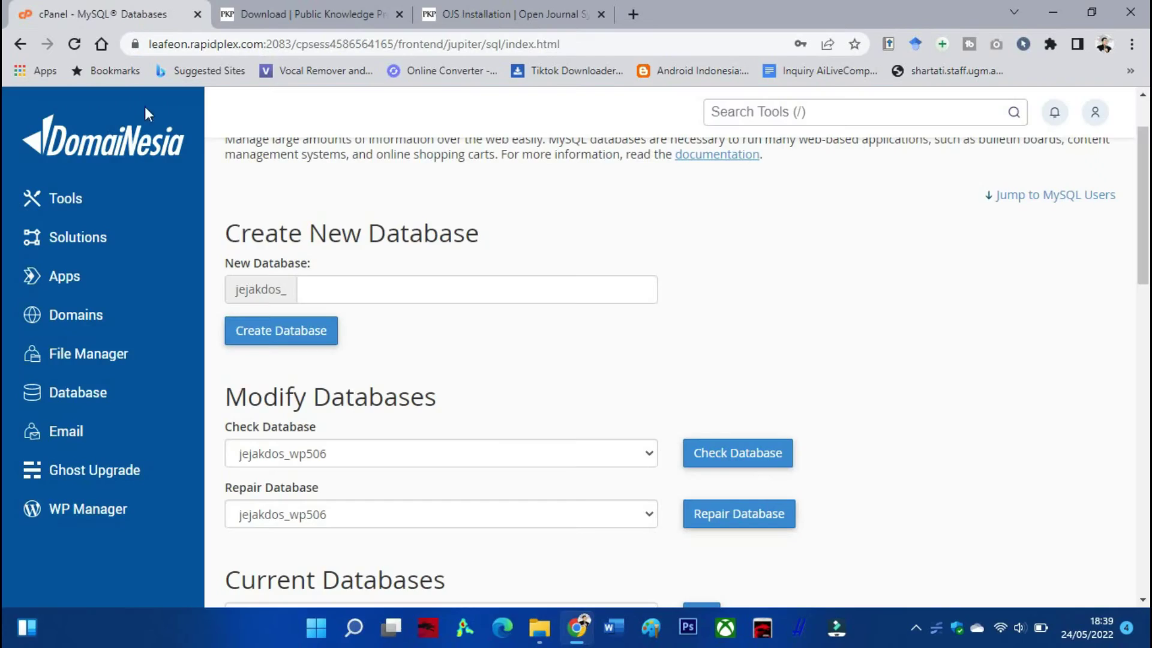
left_click(352, 291)
type("o")
key("BackSpace")
type("D")
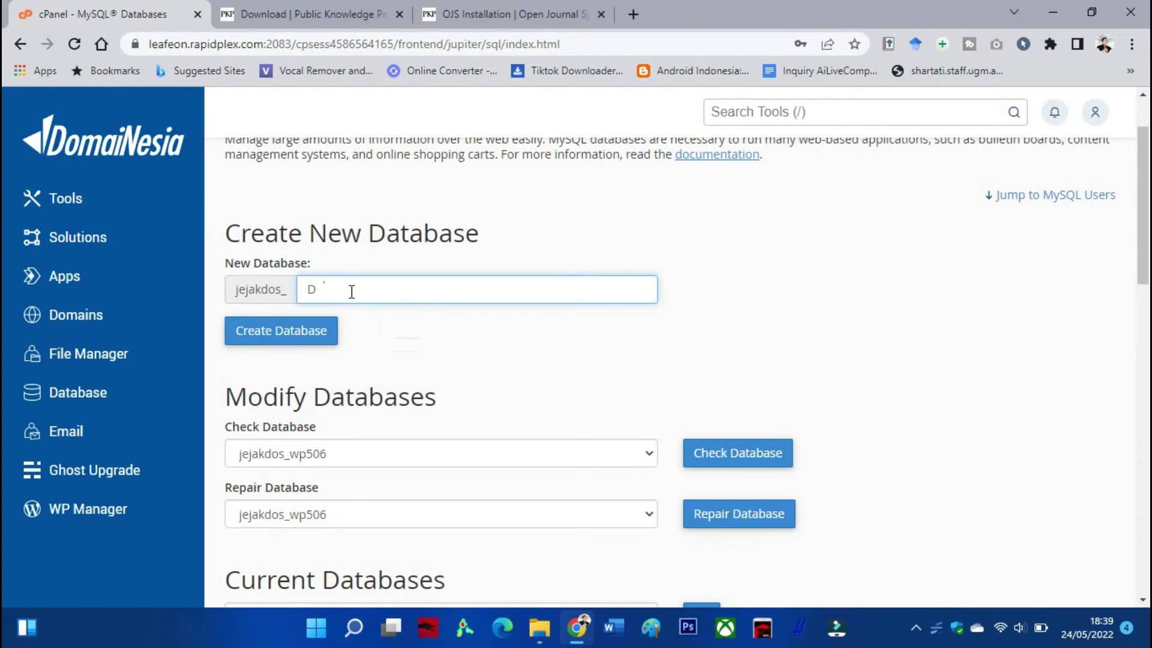
type("bojs3")
left_click(312, 346)
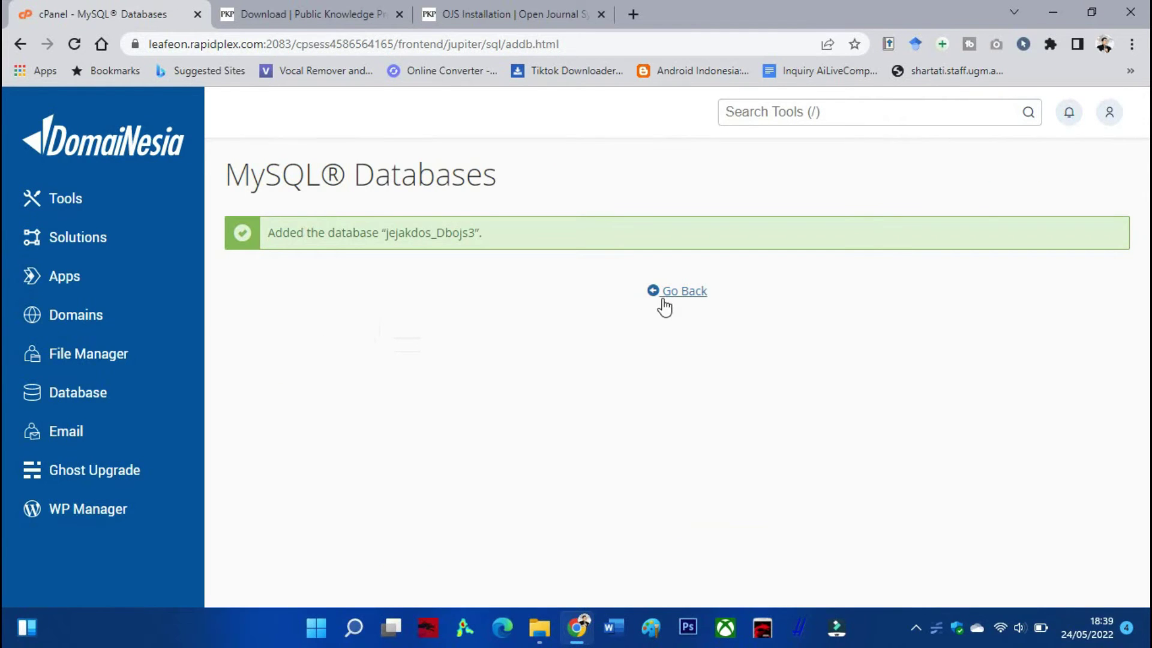
left_click(666, 300)
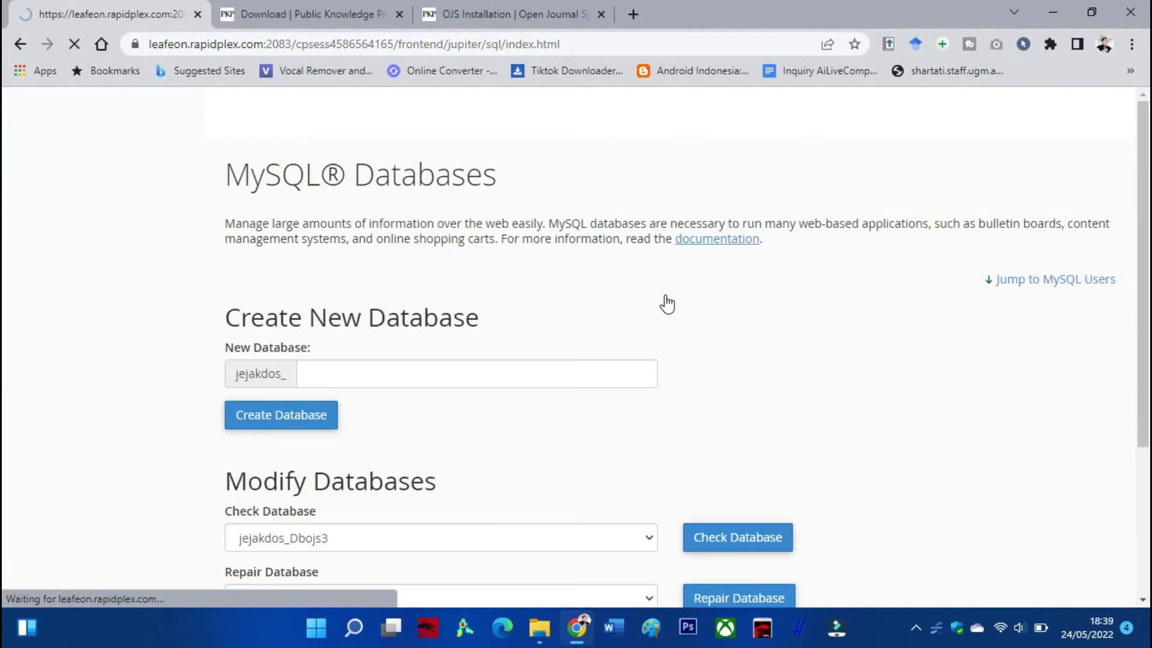
scroll(663, 306, "down", 7)
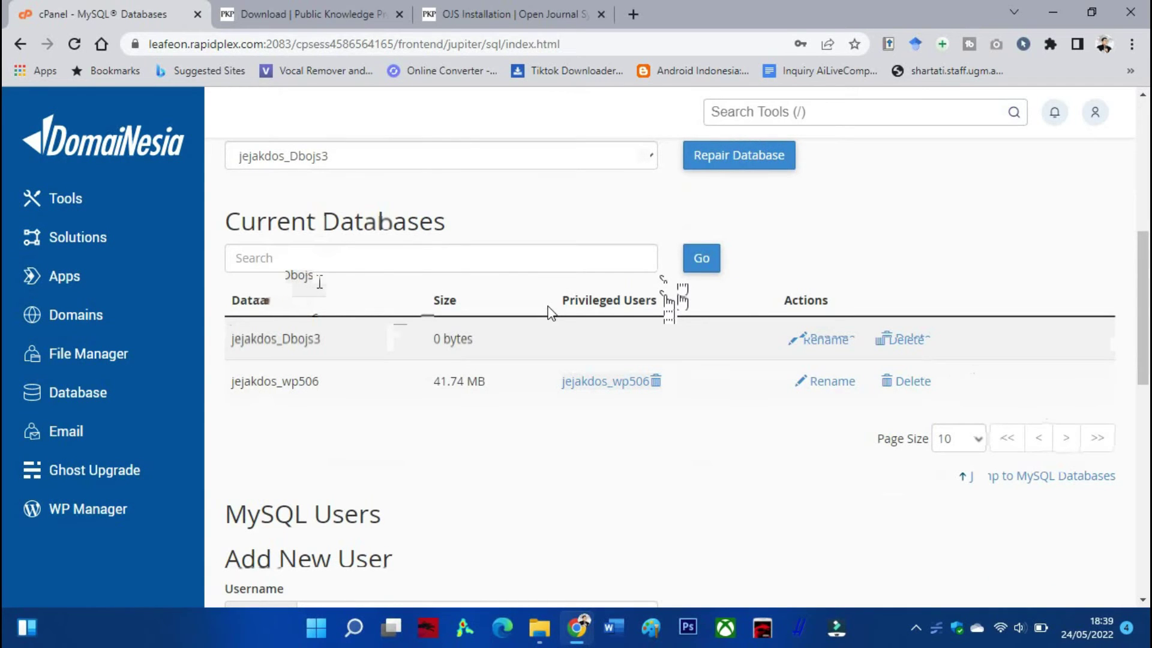
Enter userojs3 as the new MySQL username.
scroll(344, 282, "down", 4)
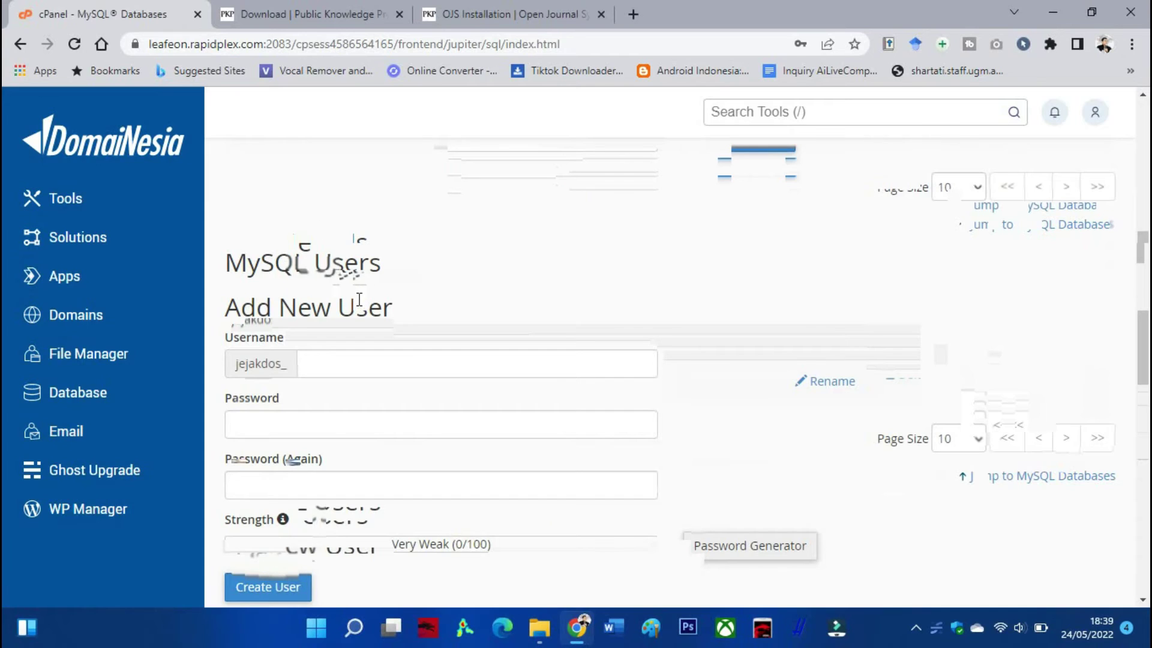
scroll(381, 298, "down", 1)
left_click(358, 302)
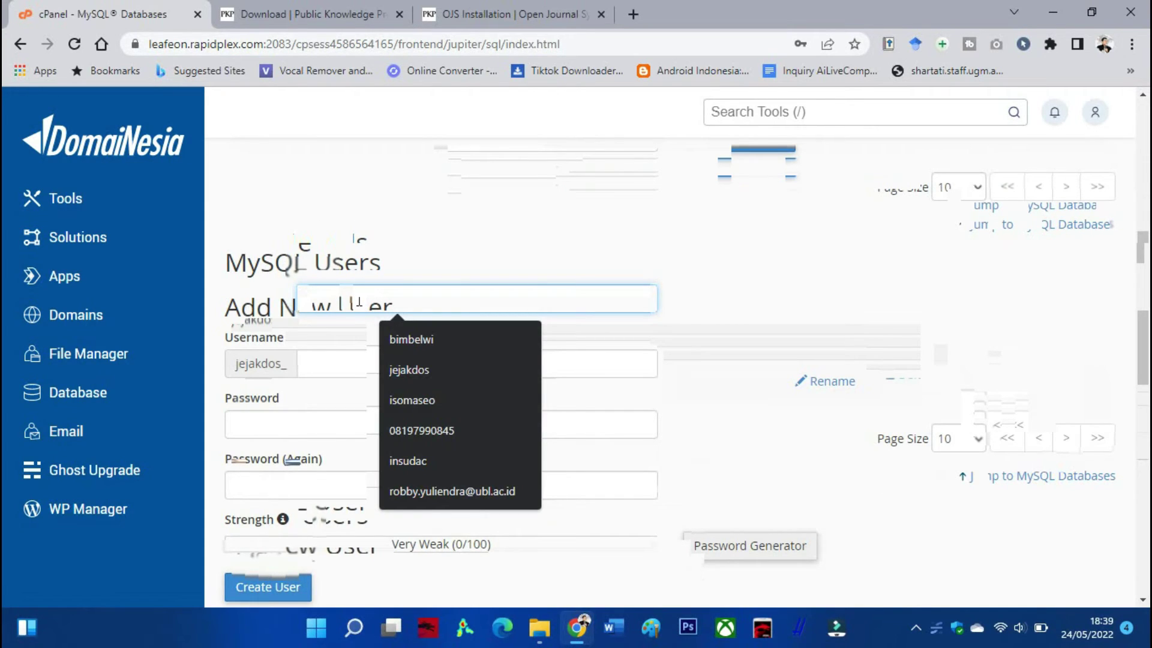
key("Escape")
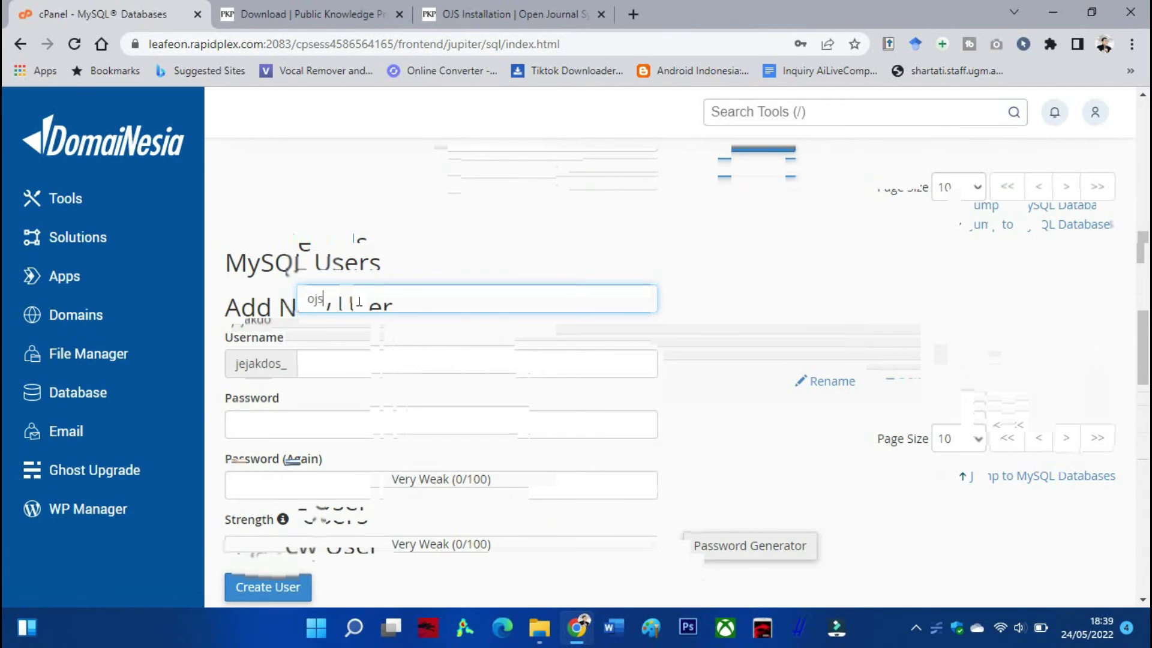
type("ojs")
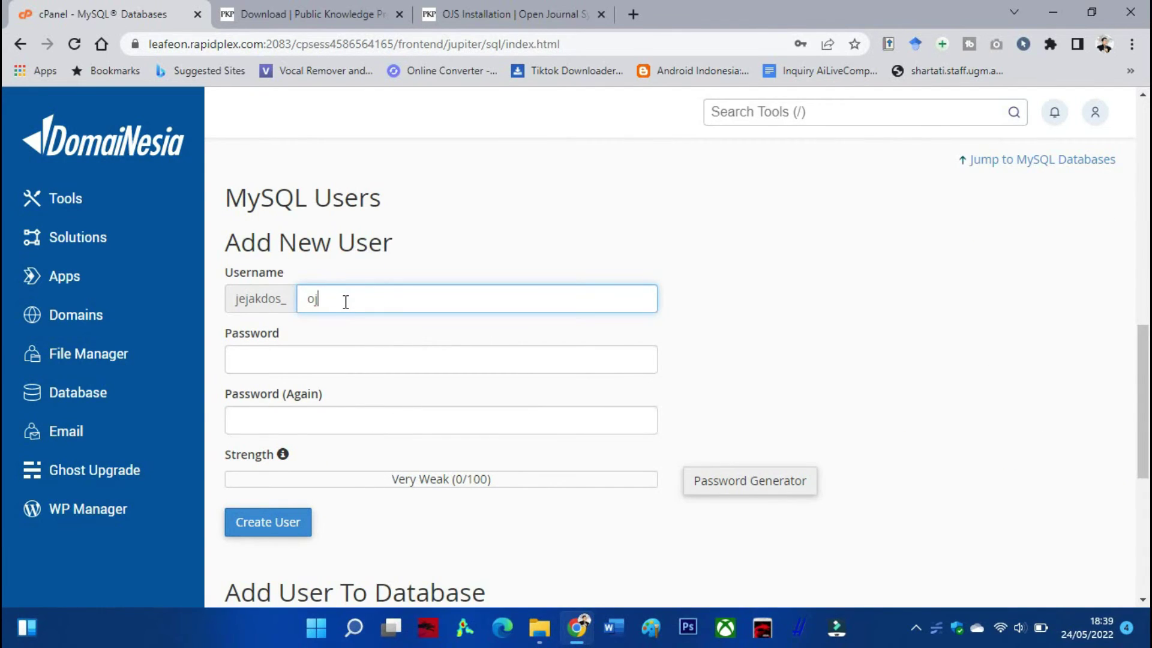
key("BackSpace")
key("BackSpace")
type("userojs")
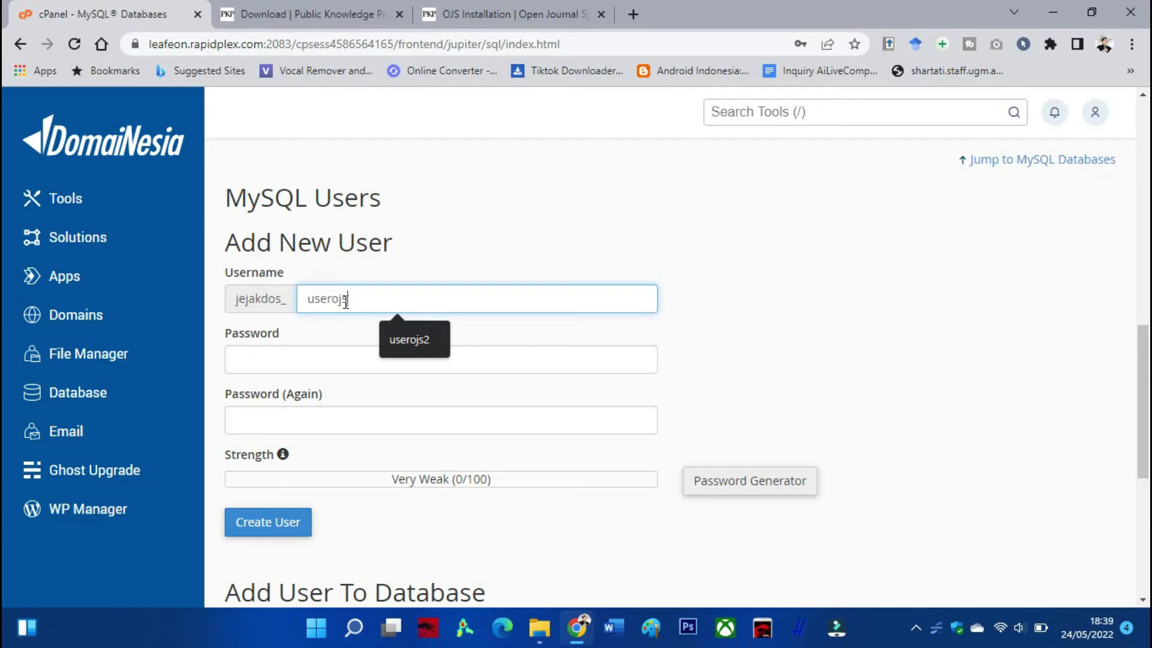
type("3")
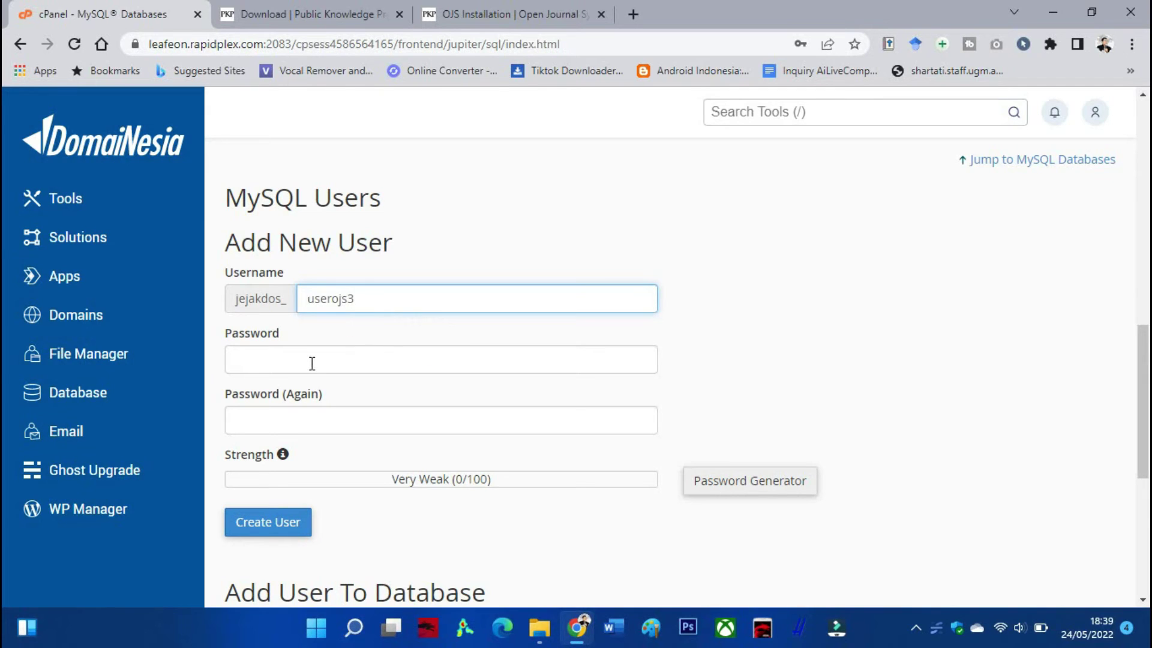
Set and confirm a very strong password, create the user, and decline browser password saving.
left_click(310, 363)
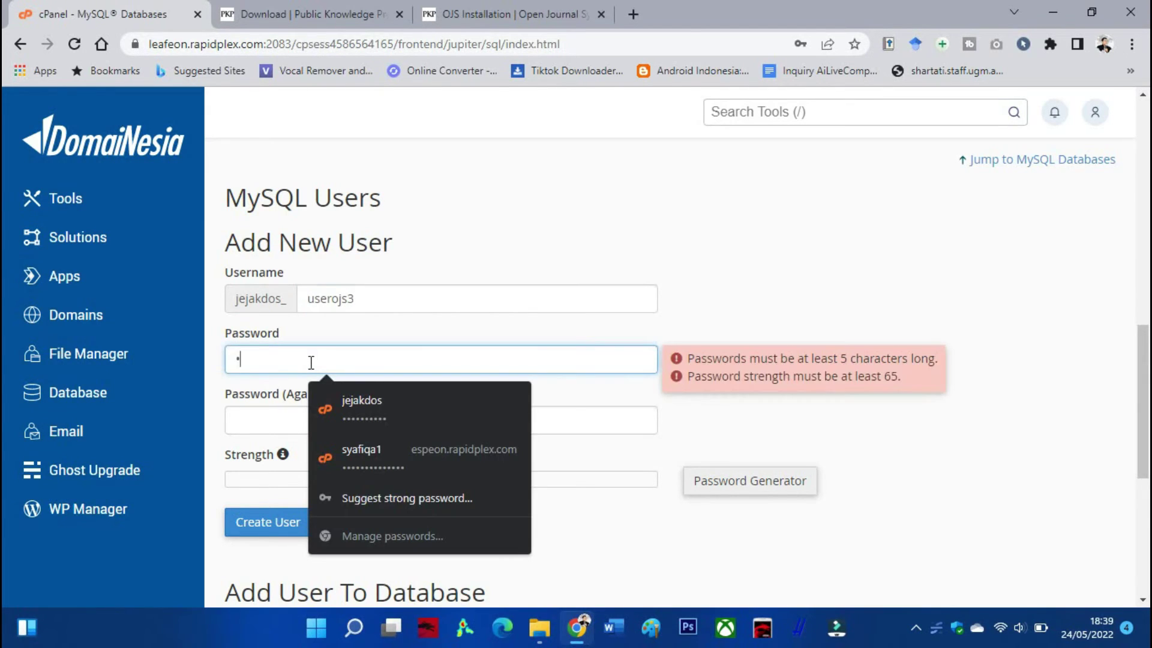
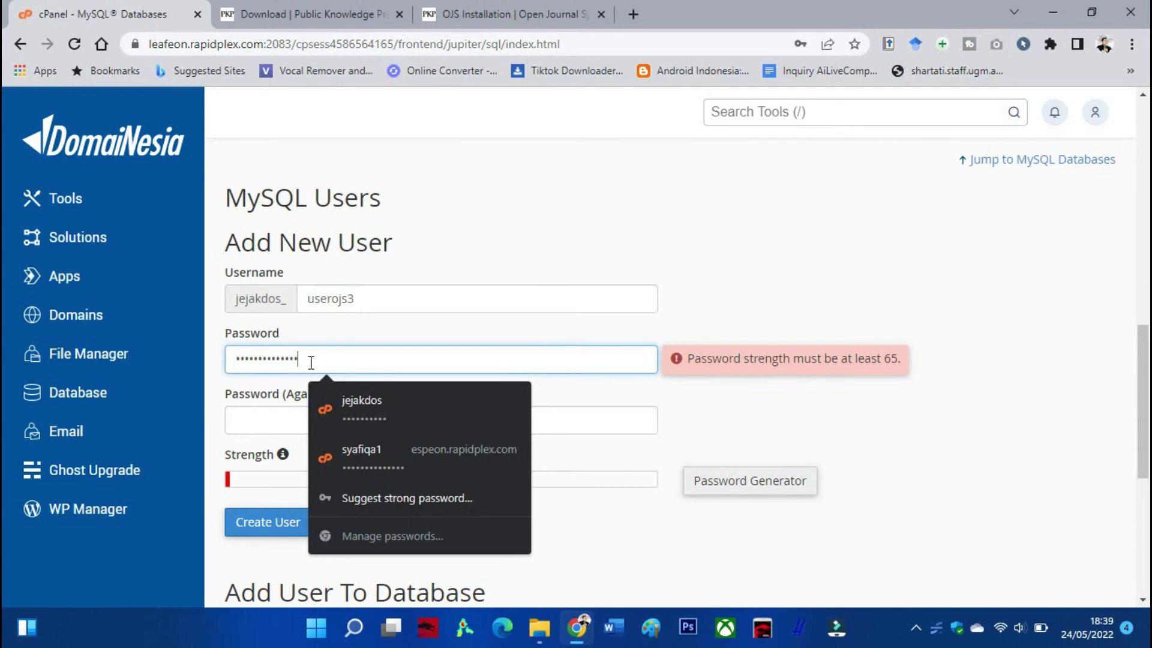
left_click(256, 414)
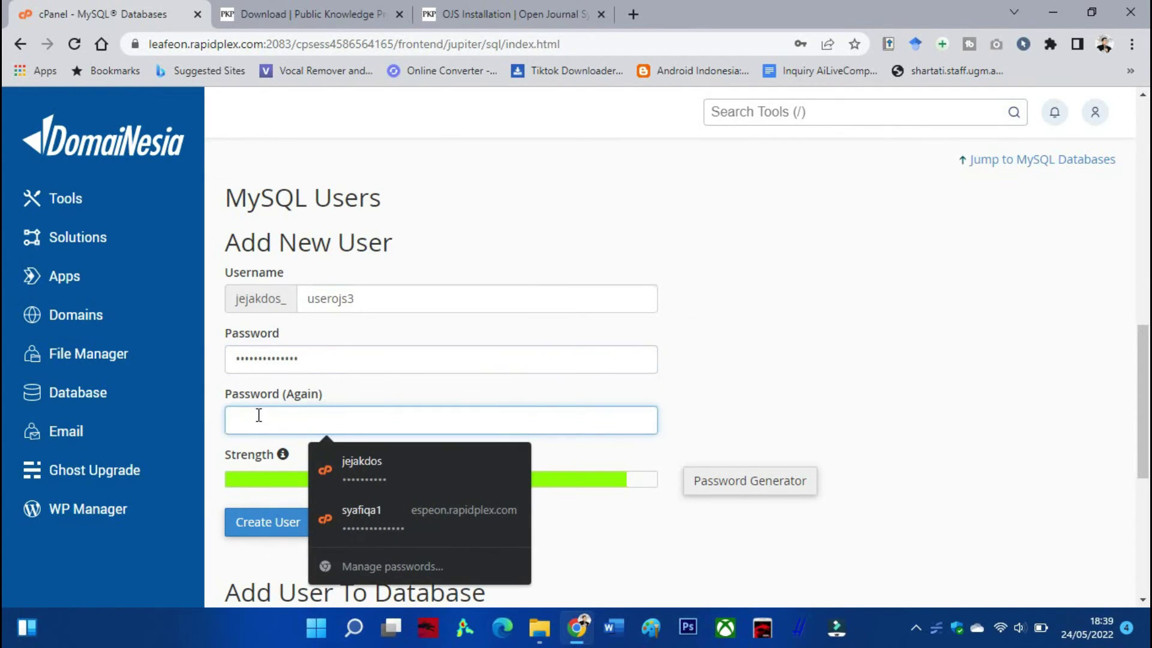
type("us")
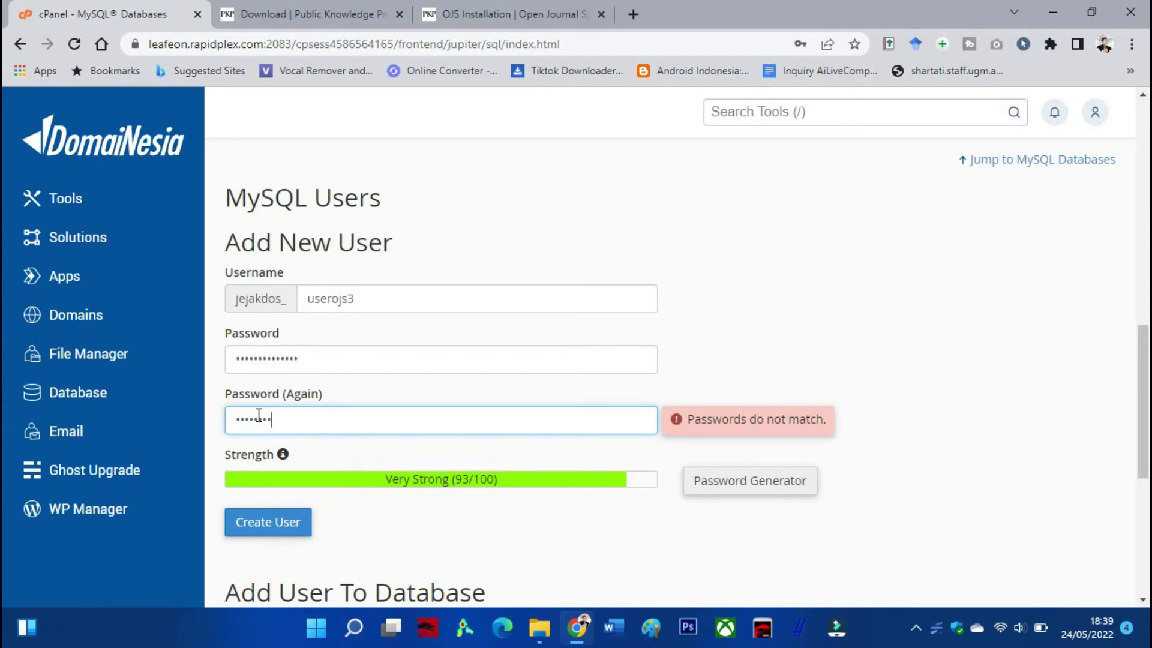
type("••")
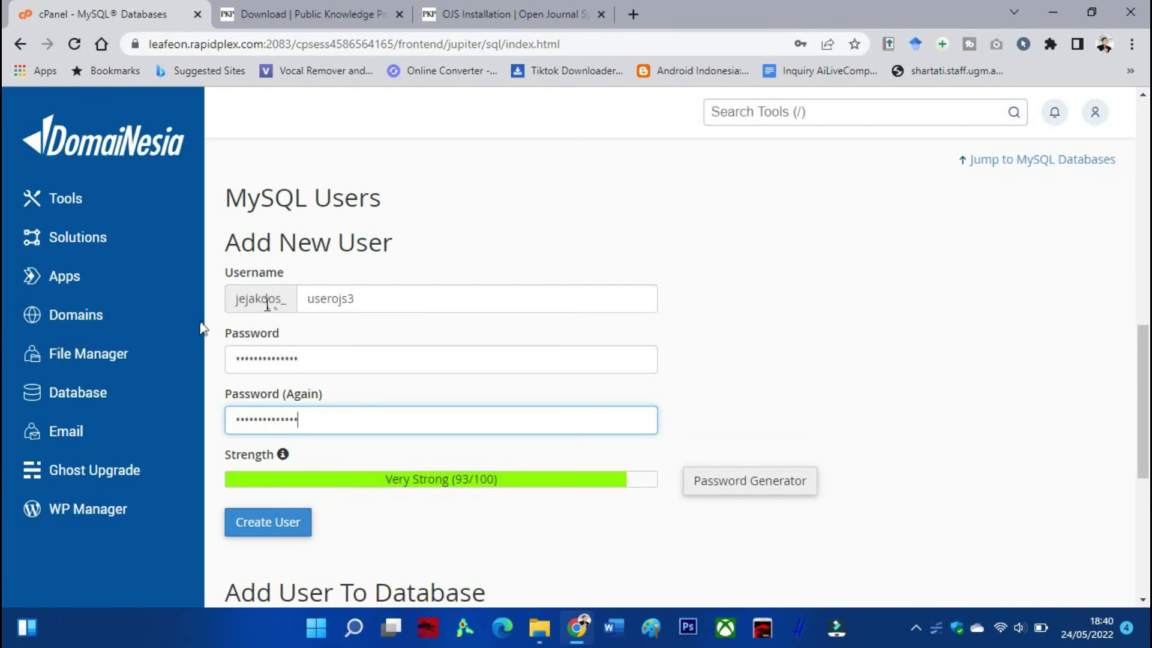
scroll(329, 402, "down", 1)
left_click(303, 438)
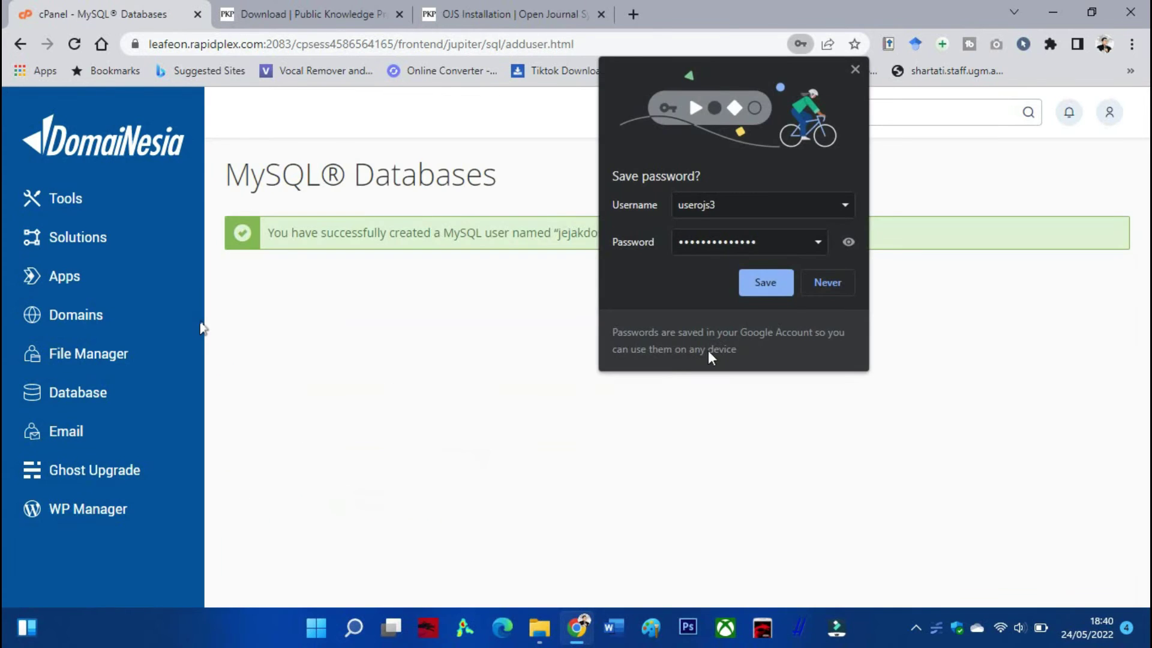
left_click(828, 284)
left_click(678, 294)
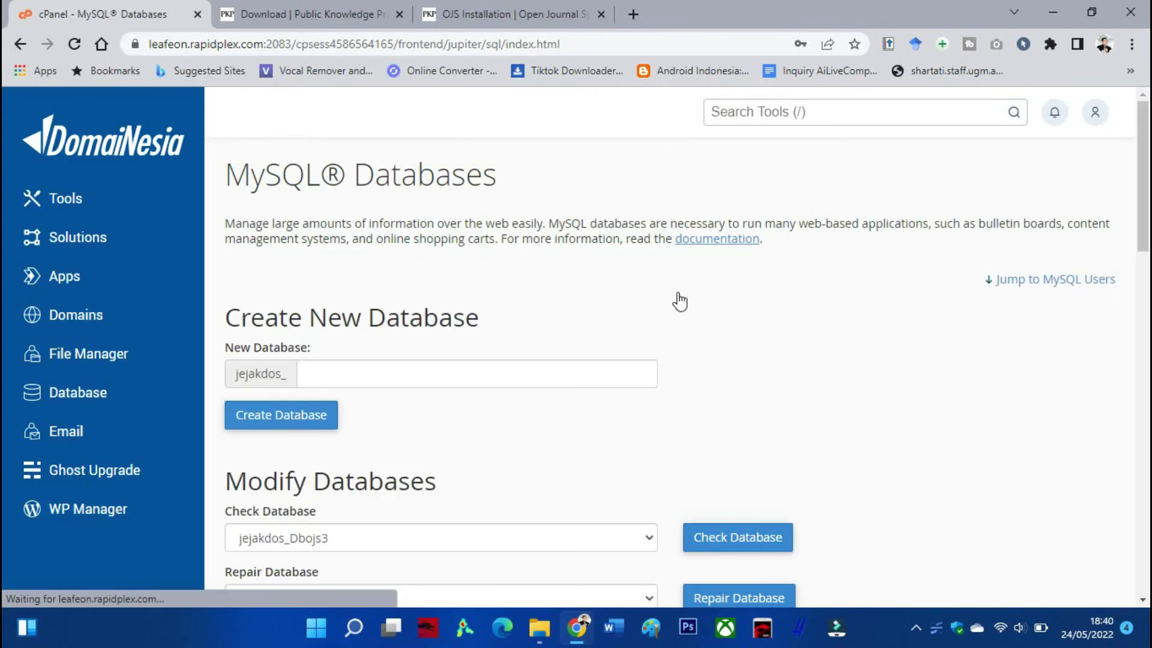
scroll(681, 300, "down", 8)
Add jejakdos_userojs3 to jejakdos_Dbojs3 with ALL PRIVILEGES and save the changes.
scroll(681, 301, "down", 9)
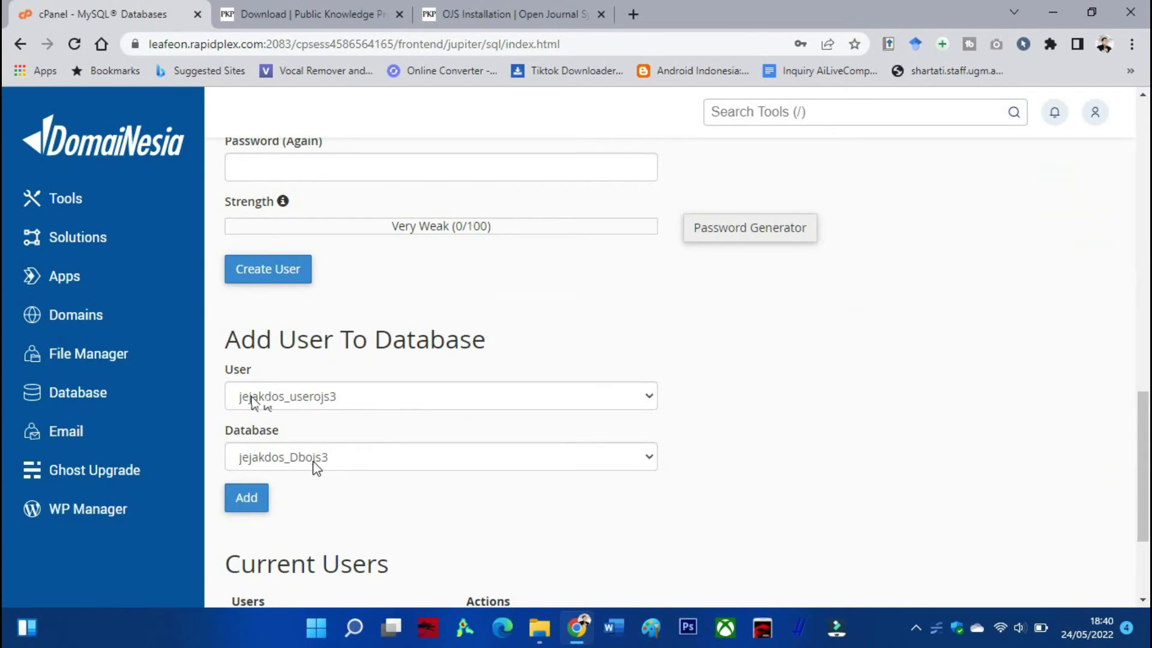
left_click(255, 497)
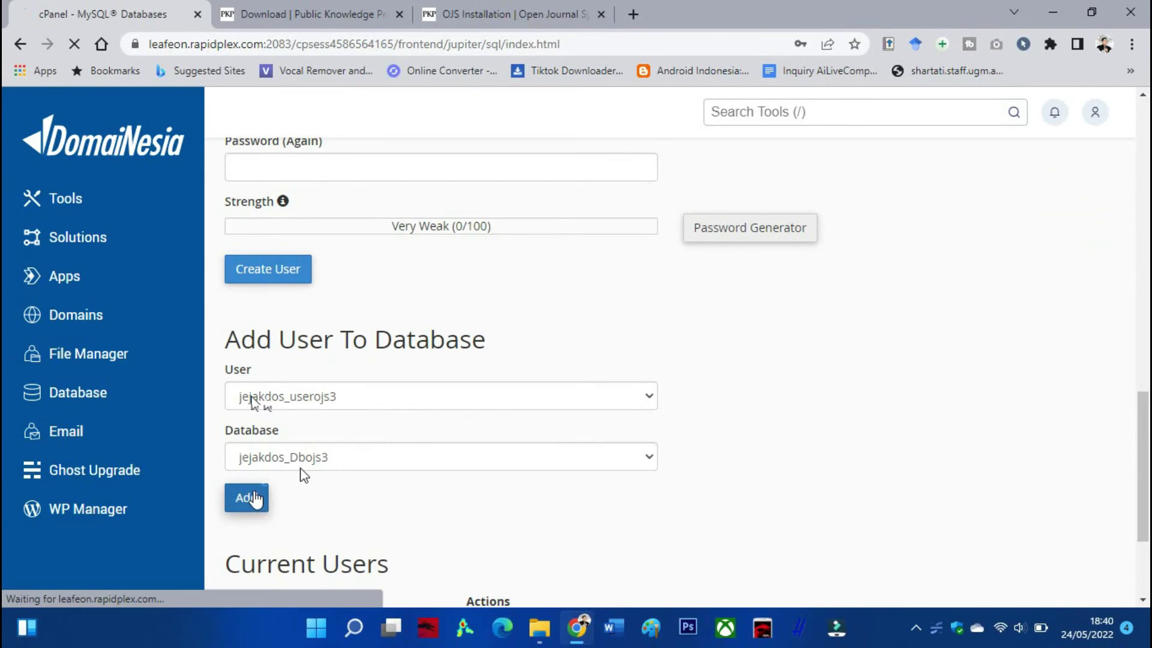
scroll(498, 441, "down", 3)
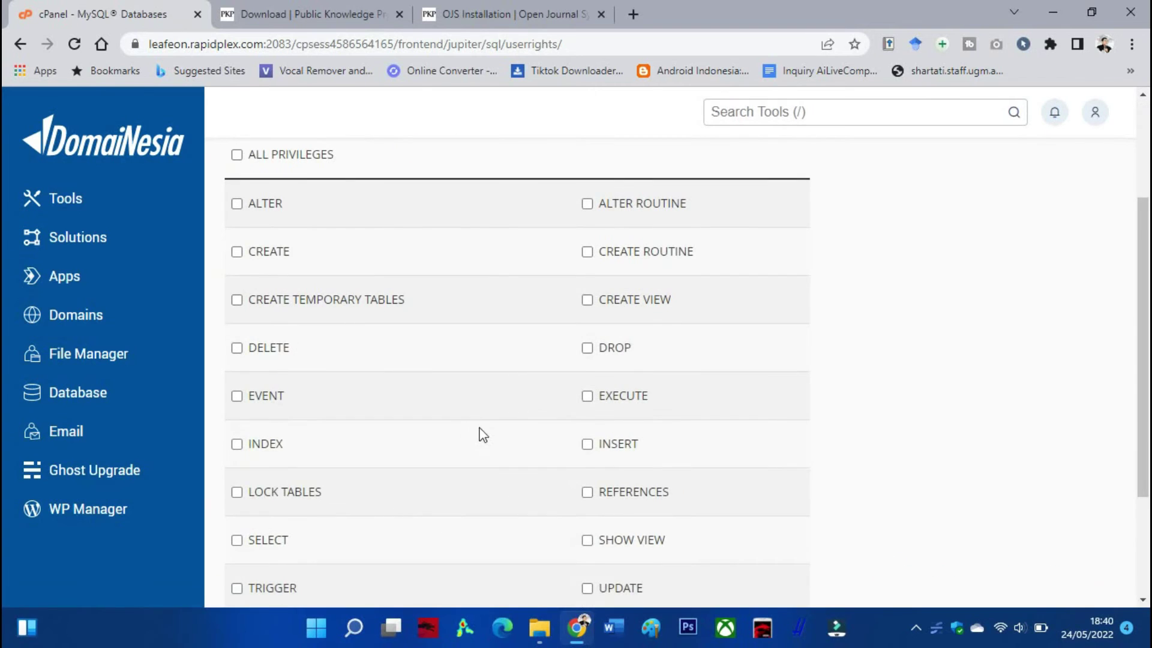
left_click(238, 156)
scroll(398, 334, "down", 3)
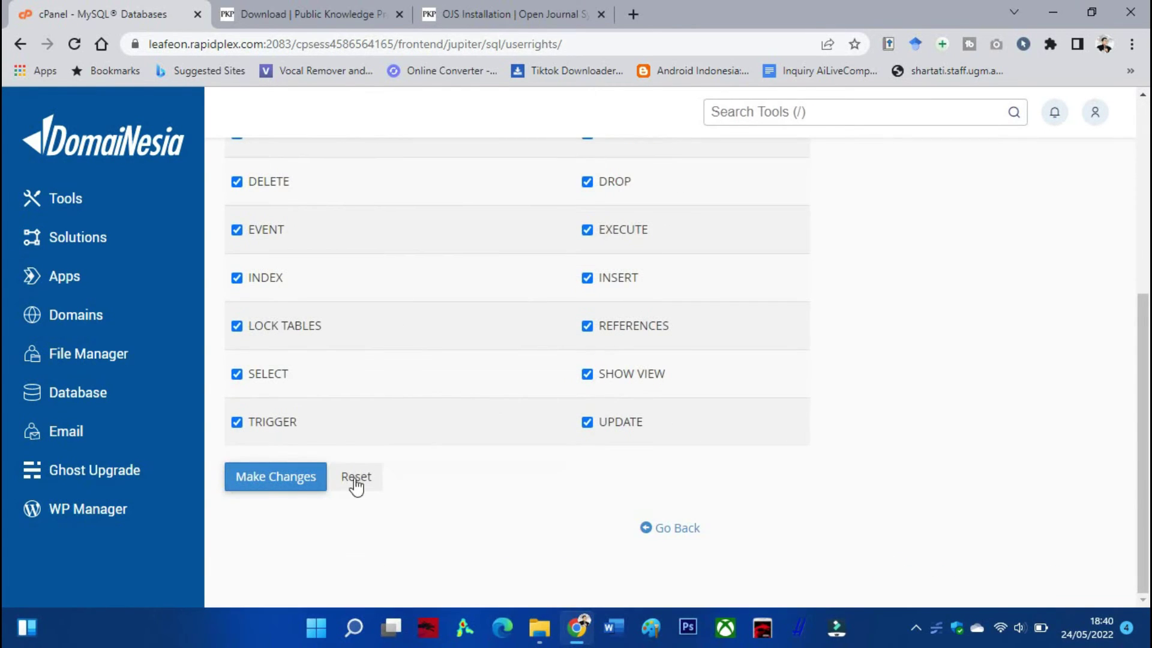
left_click(289, 487)
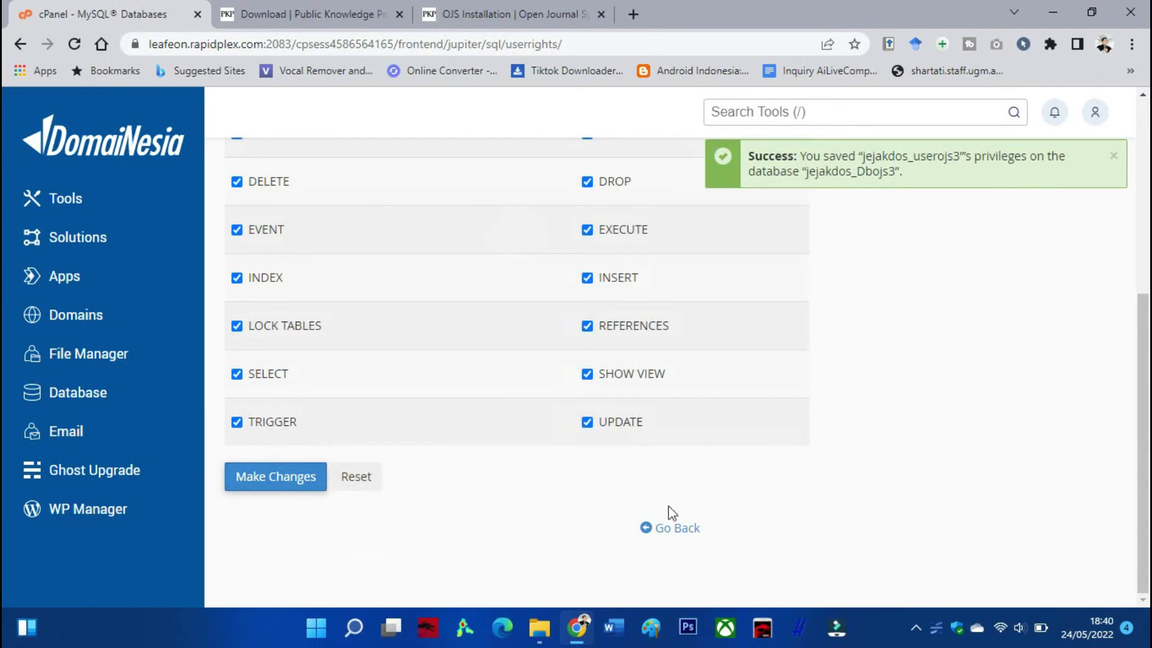
left_click(671, 530)
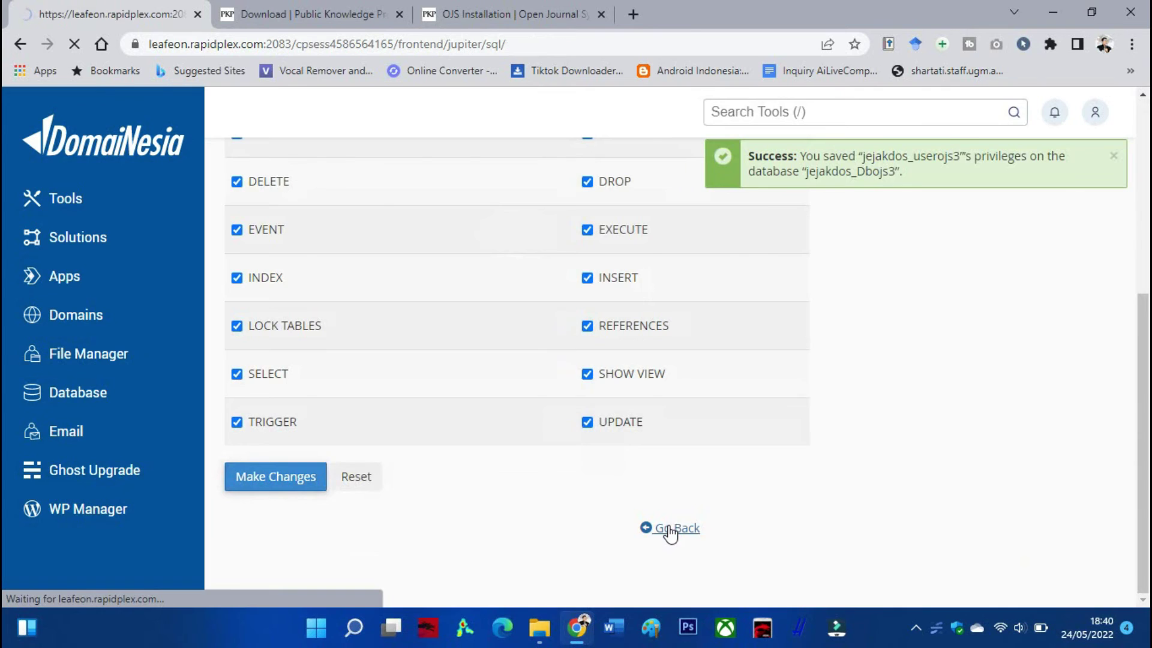
Copy jejakdos_Dbojs3 from cPanel into the installer's Database name field.
scroll(664, 520, "down", 7)
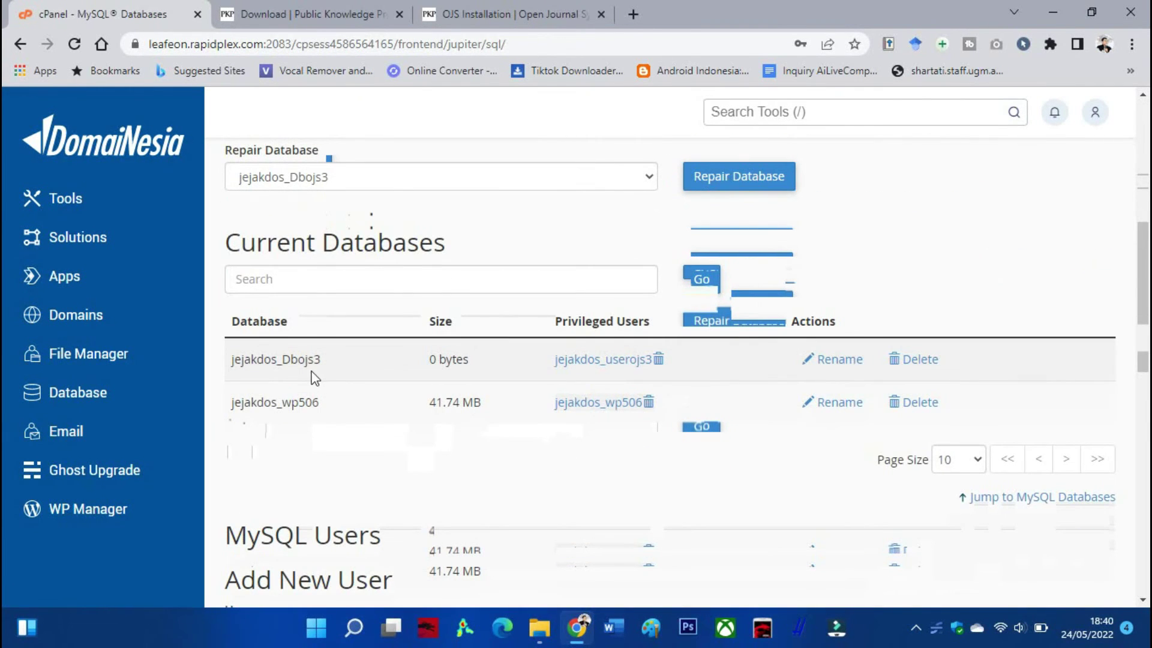
left_click_drag(283, 324, 190, 327)
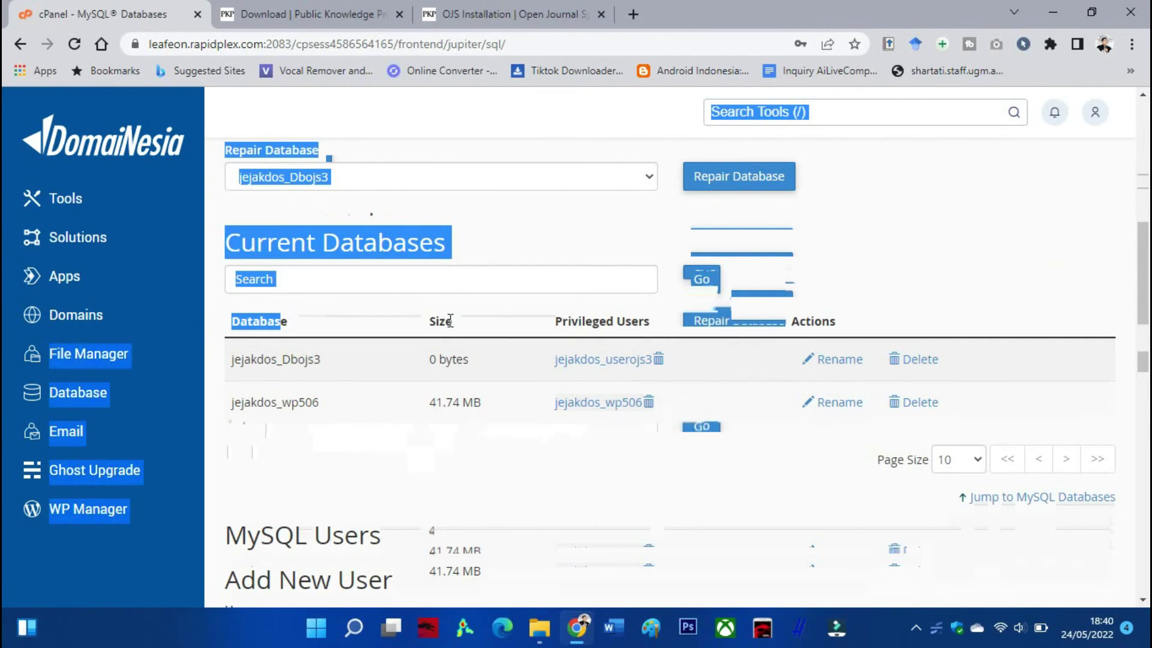
left_click(498, 322)
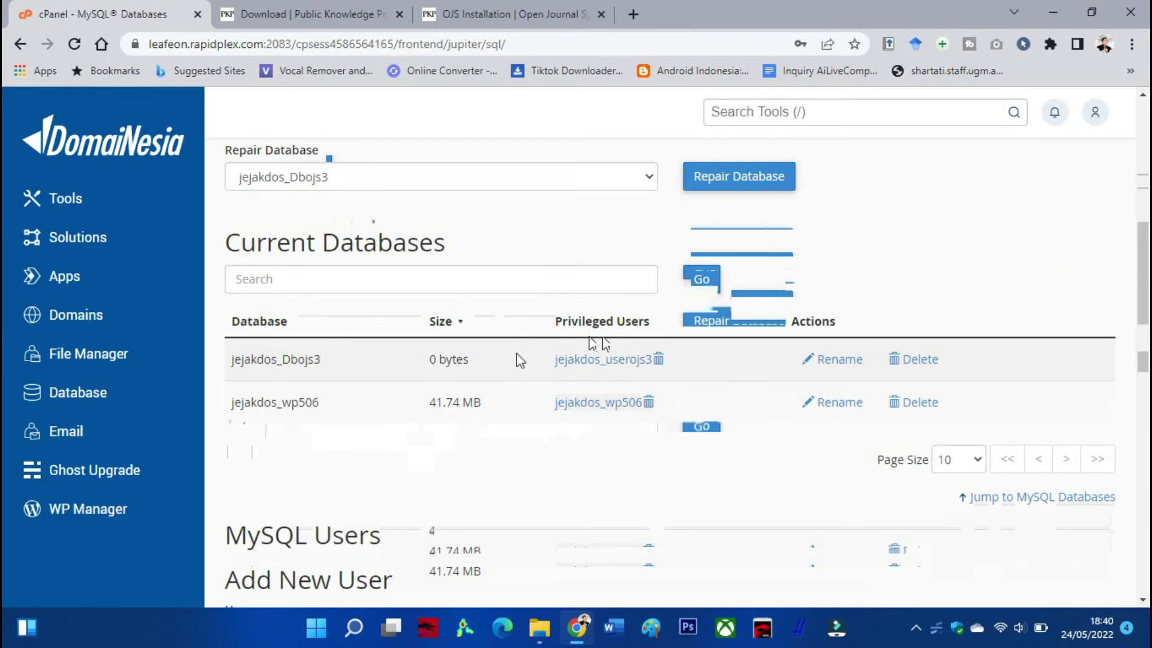
left_click_drag(323, 360, 234, 356)
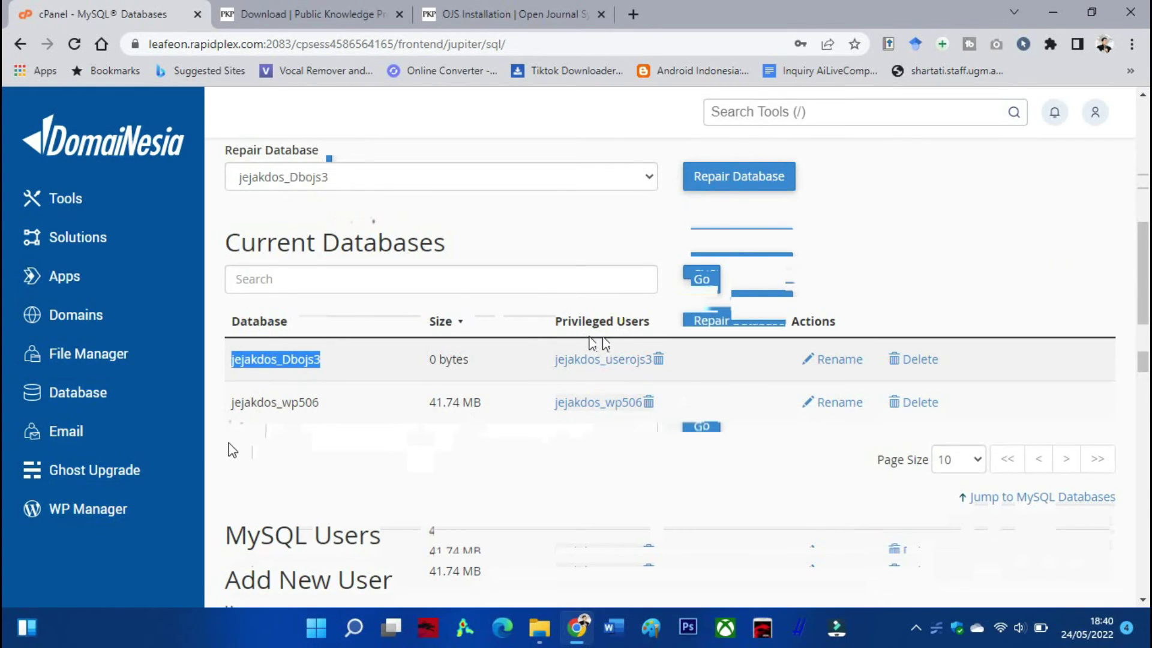
left_click(560, 12)
scroll(327, 382, "down", 3)
left_click(218, 346)
left_click_drag(218, 347, 162, 348)
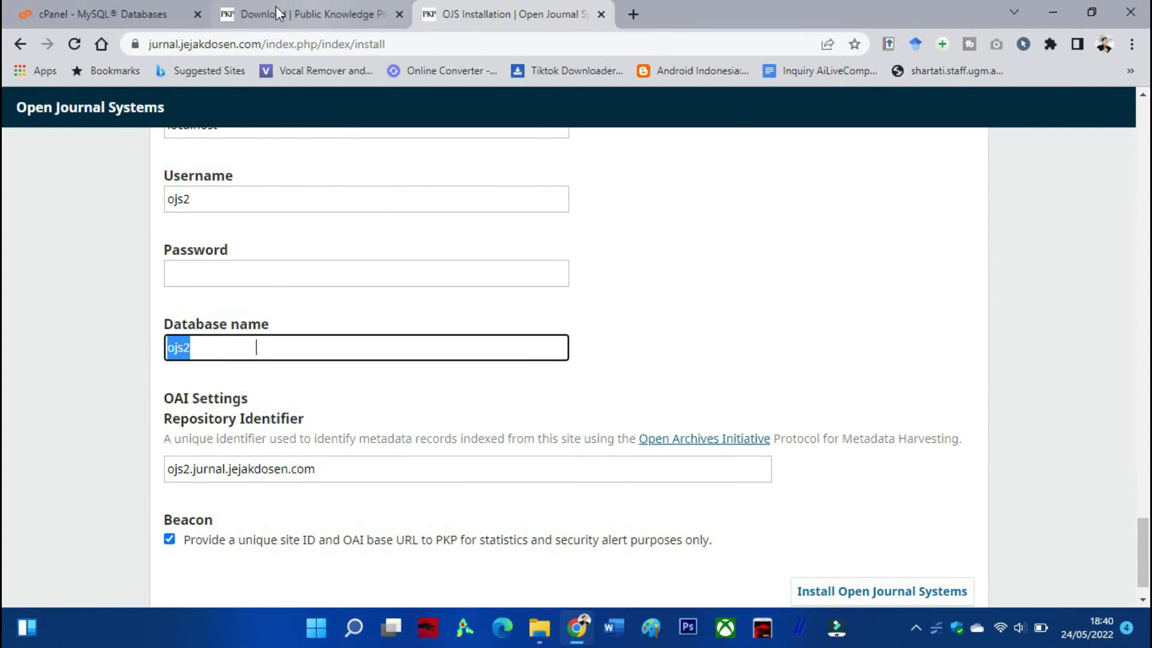
left_click(84, 18)
left_click_drag(553, 359, 649, 375)
key("ctrl+c")
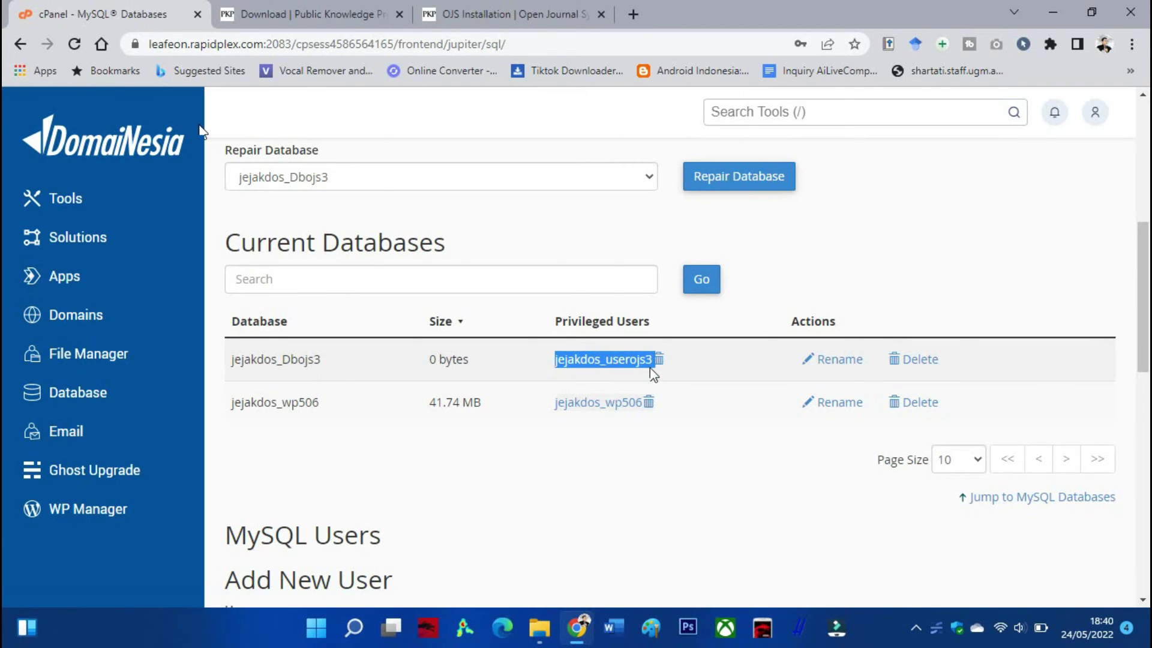
left_click(540, 14)
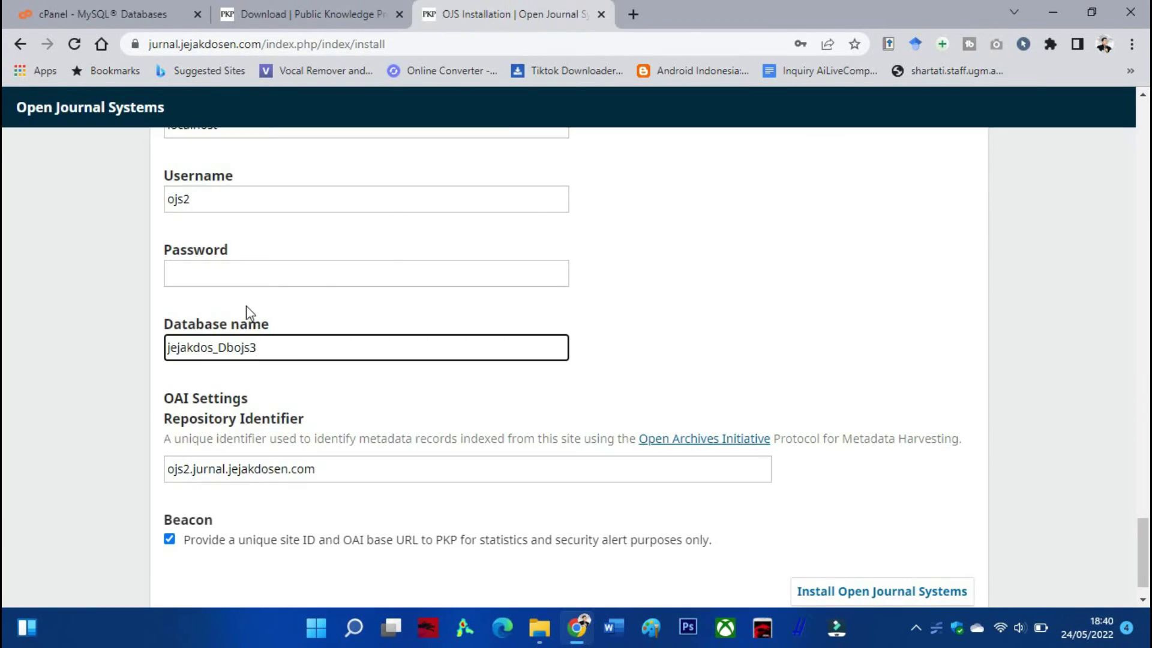
scroll(243, 310, "up", 1)
left_click_drag(250, 285, 90, 278)
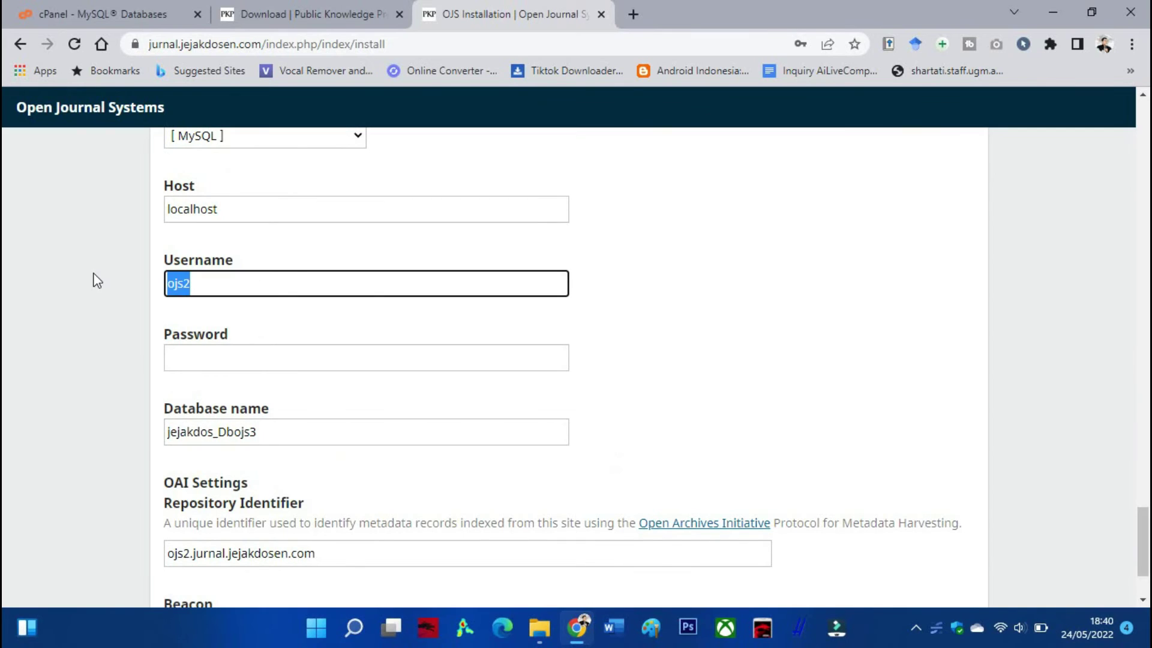
key("ctrl+v")
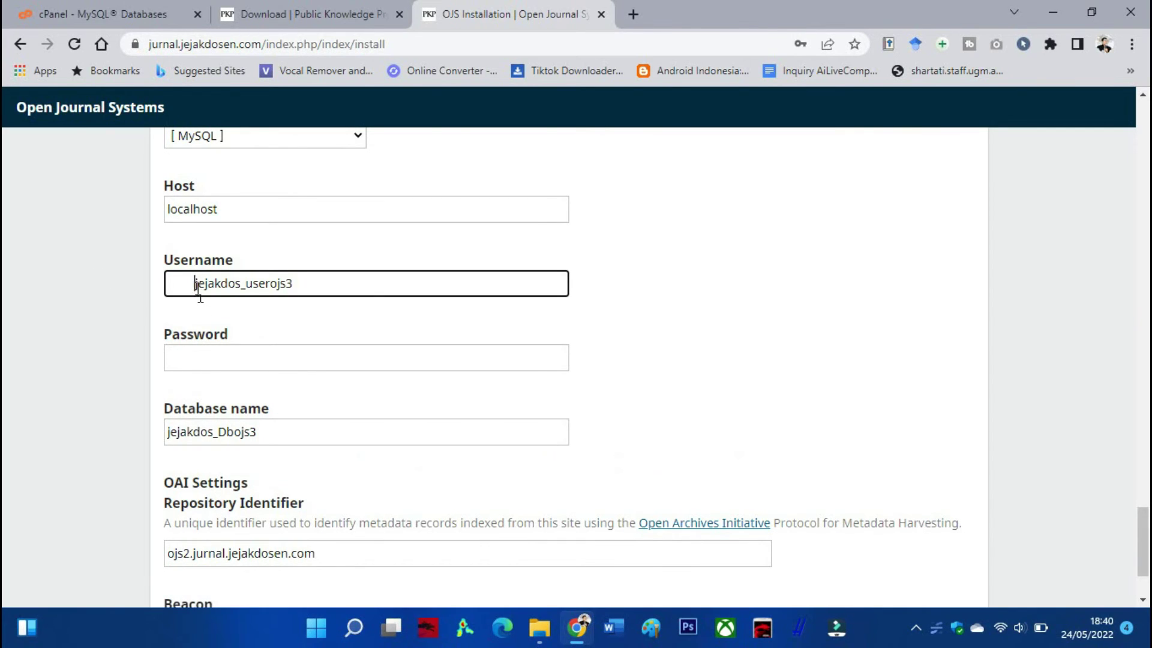
key("Home")
key("Delete")
key("Delete")
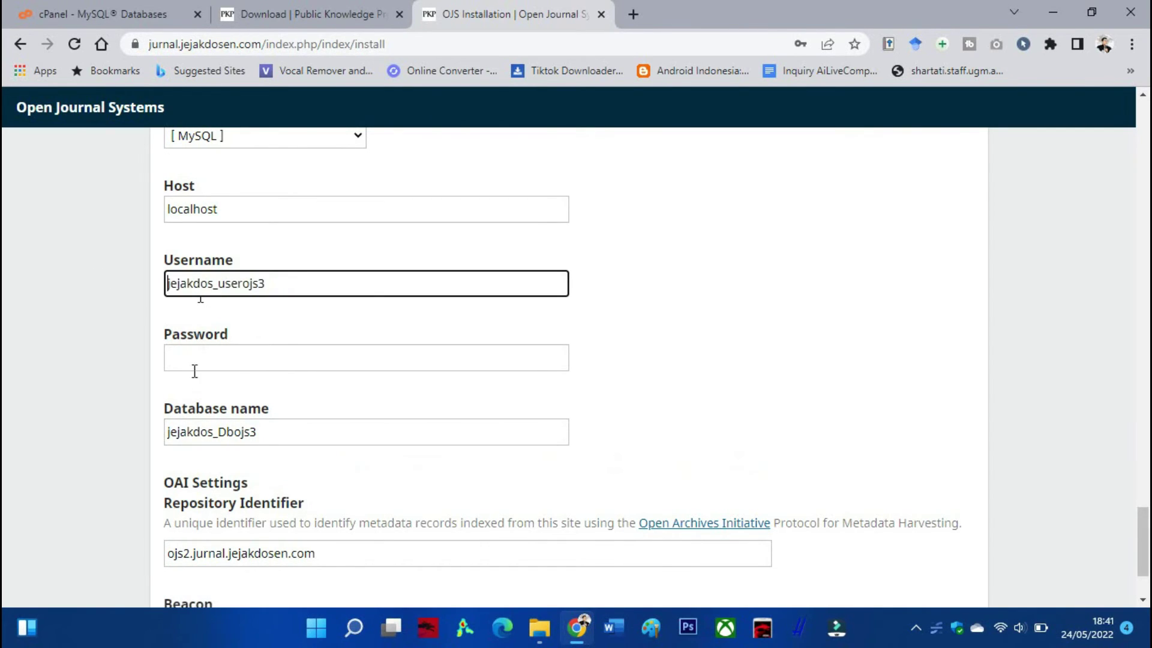
Enter the database user's password, filling it from the saved suggestion.
left_click(195, 367)
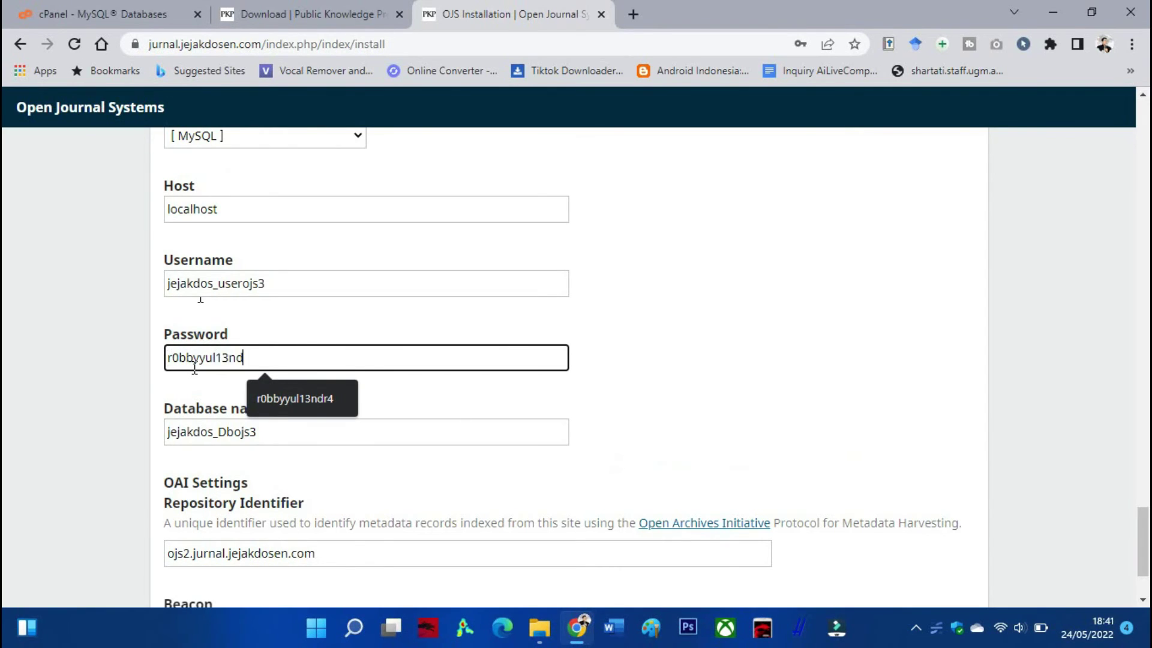
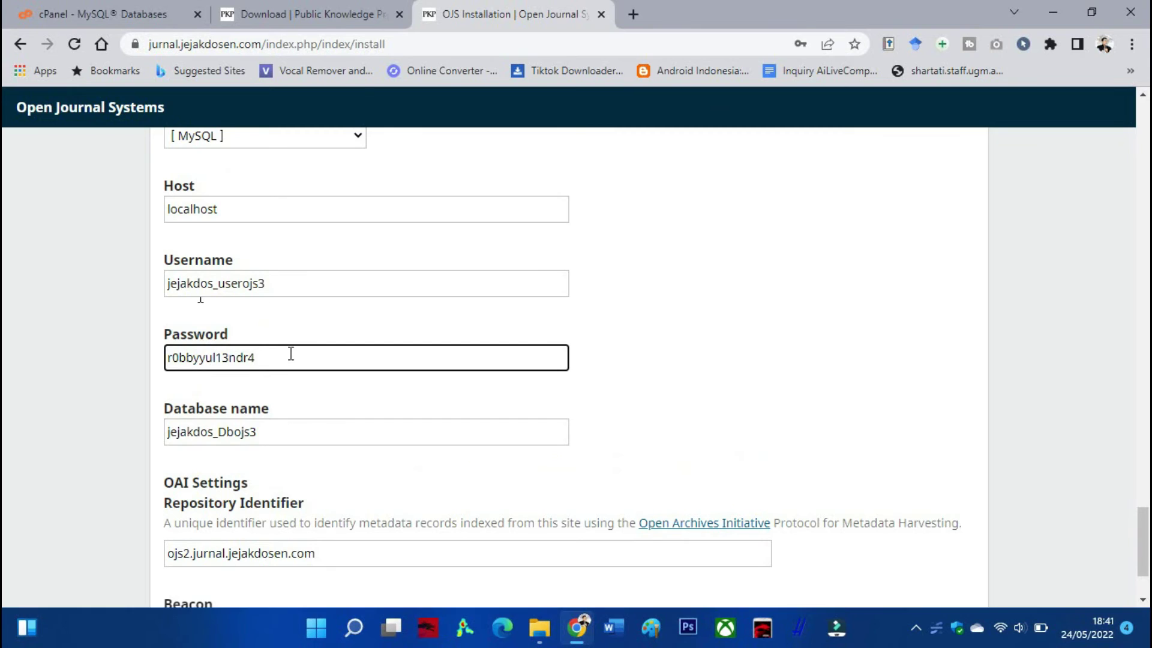
left_click_drag(291, 355, 142, 356)
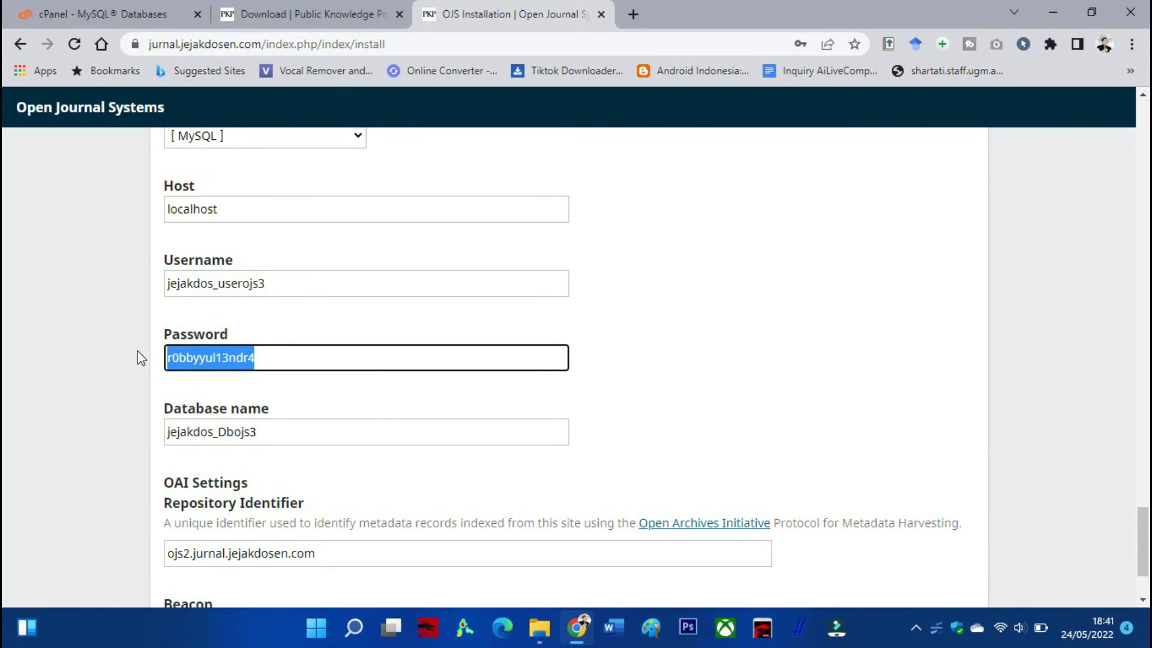
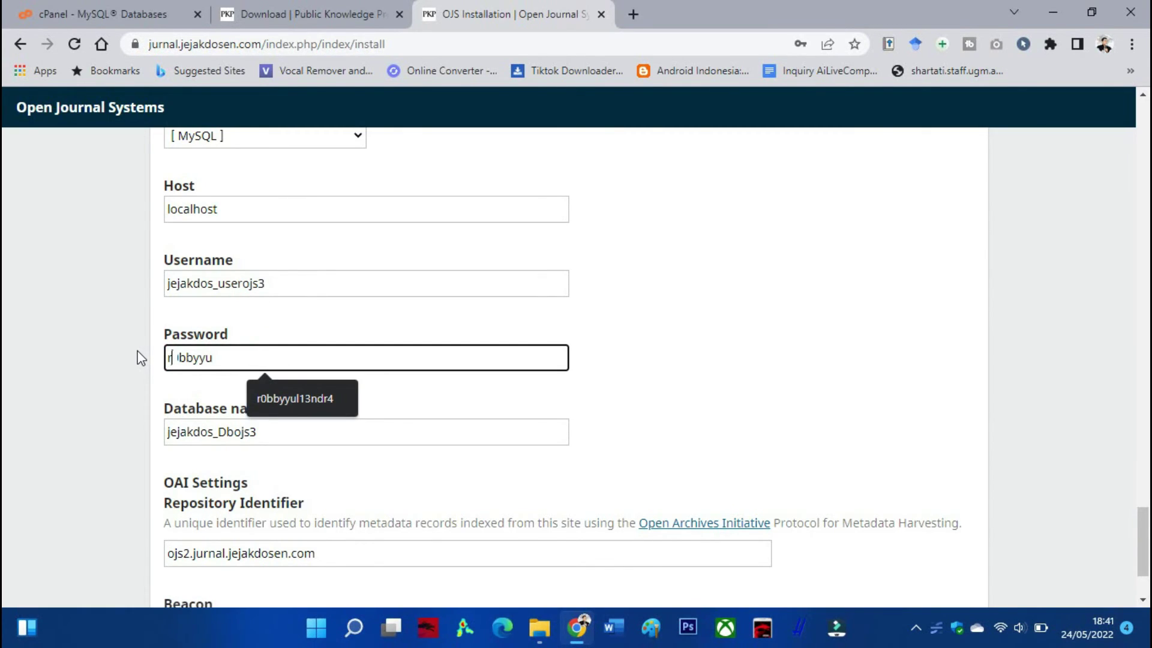
left_click(285, 398)
scroll(312, 366, "down", 2)
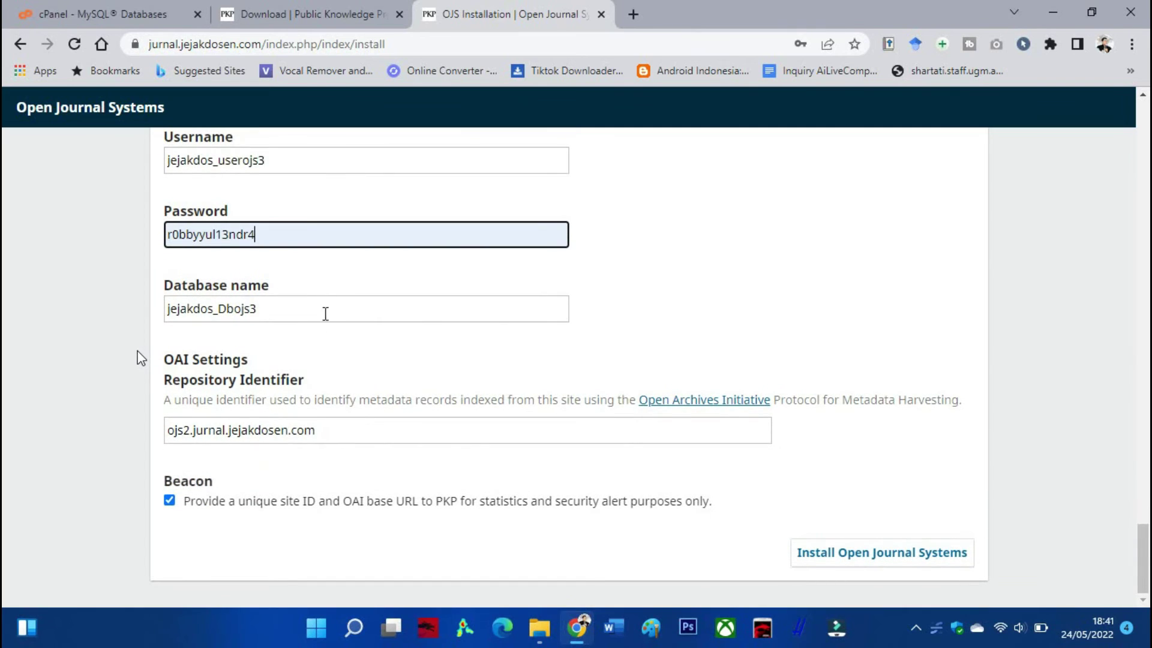
scroll(327, 286, "up", 1)
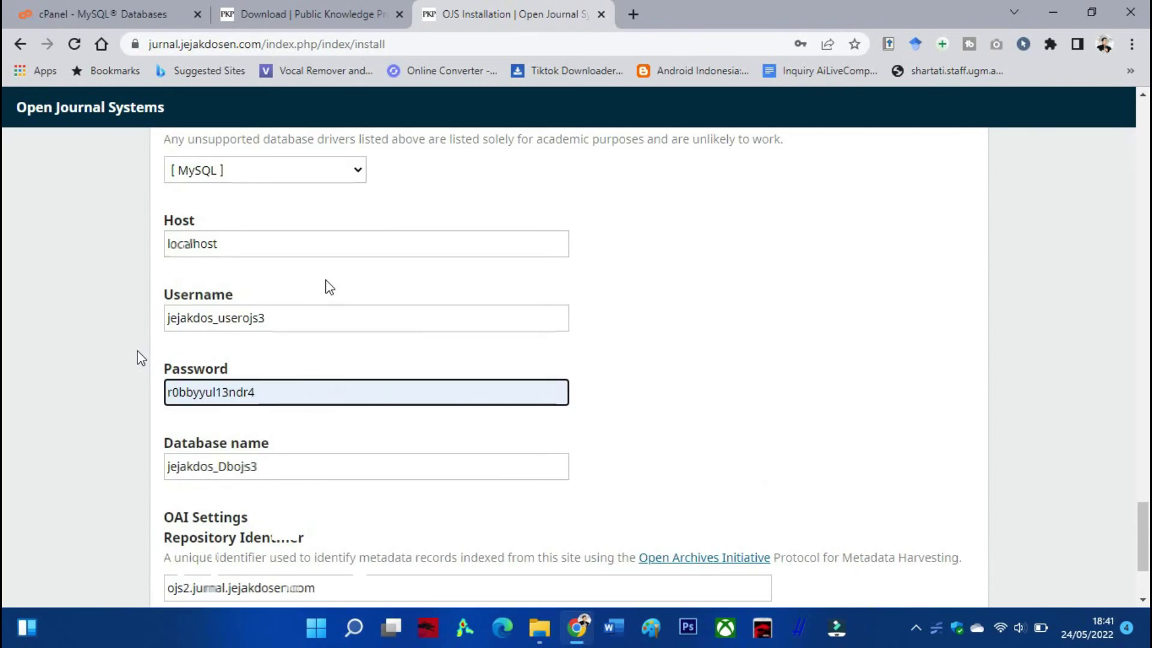
scroll(329, 290, "down", 2)
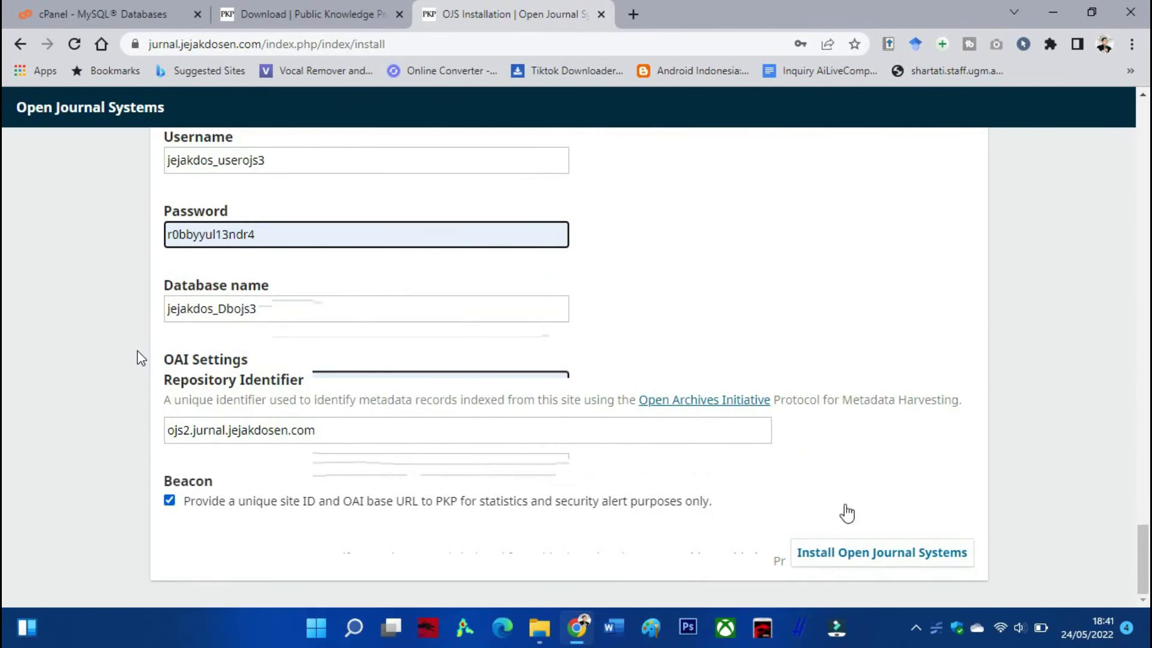
Run the OJS installation, decline browser password saving, and go to the login page.
left_click(836, 564)
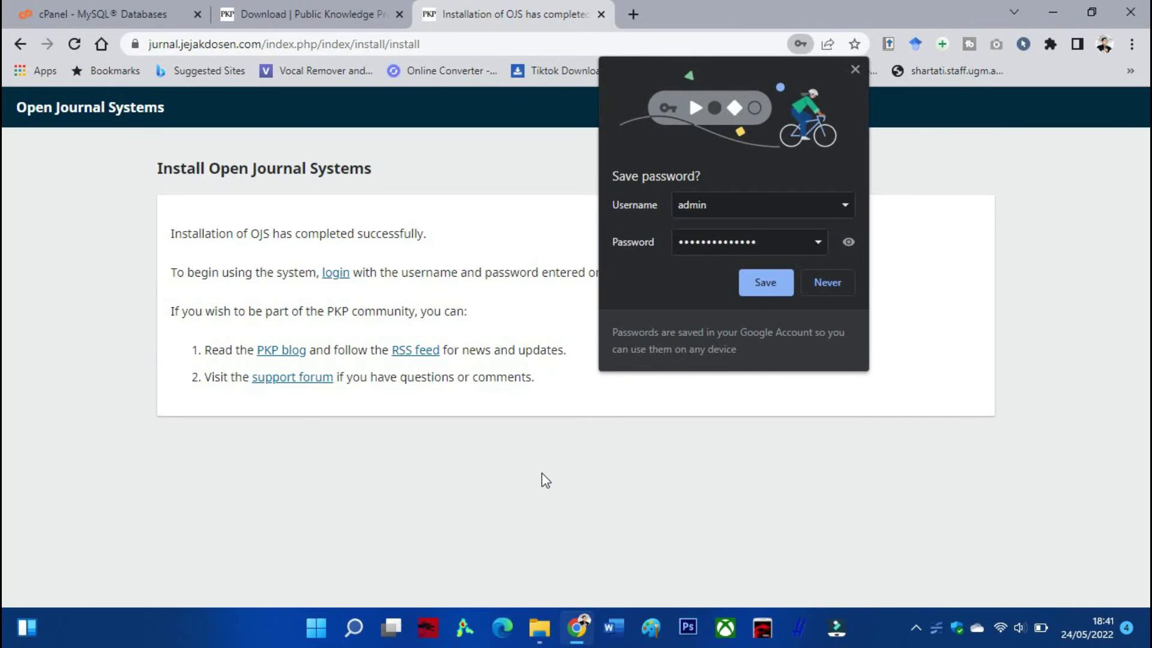
left_click(833, 290)
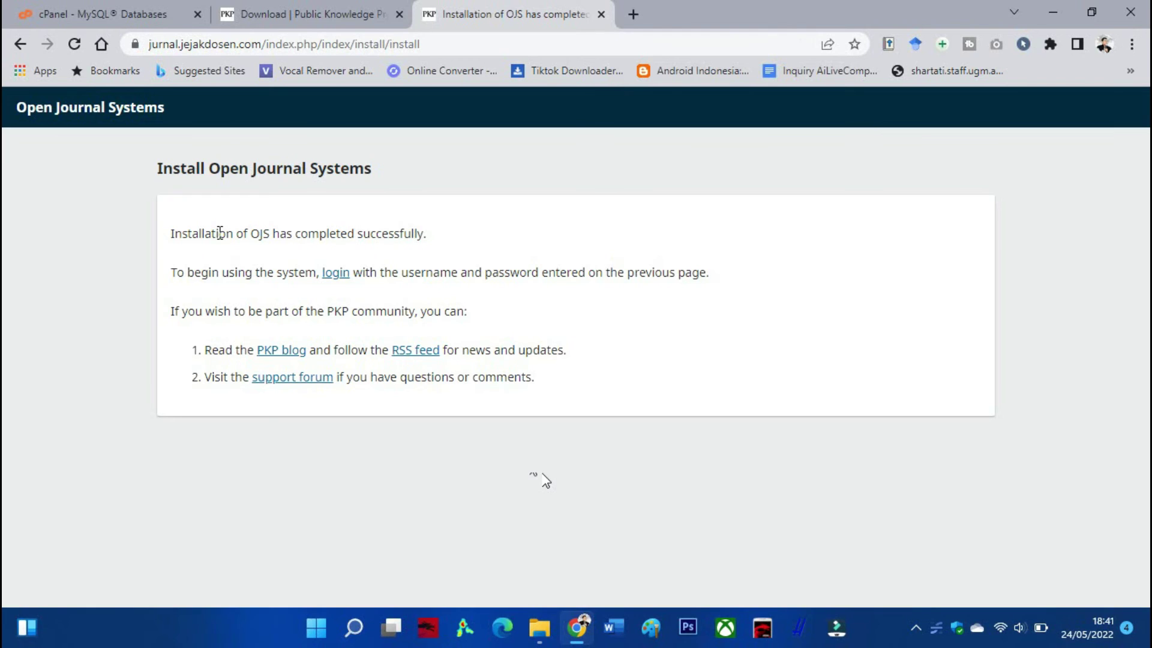
left_click(337, 273)
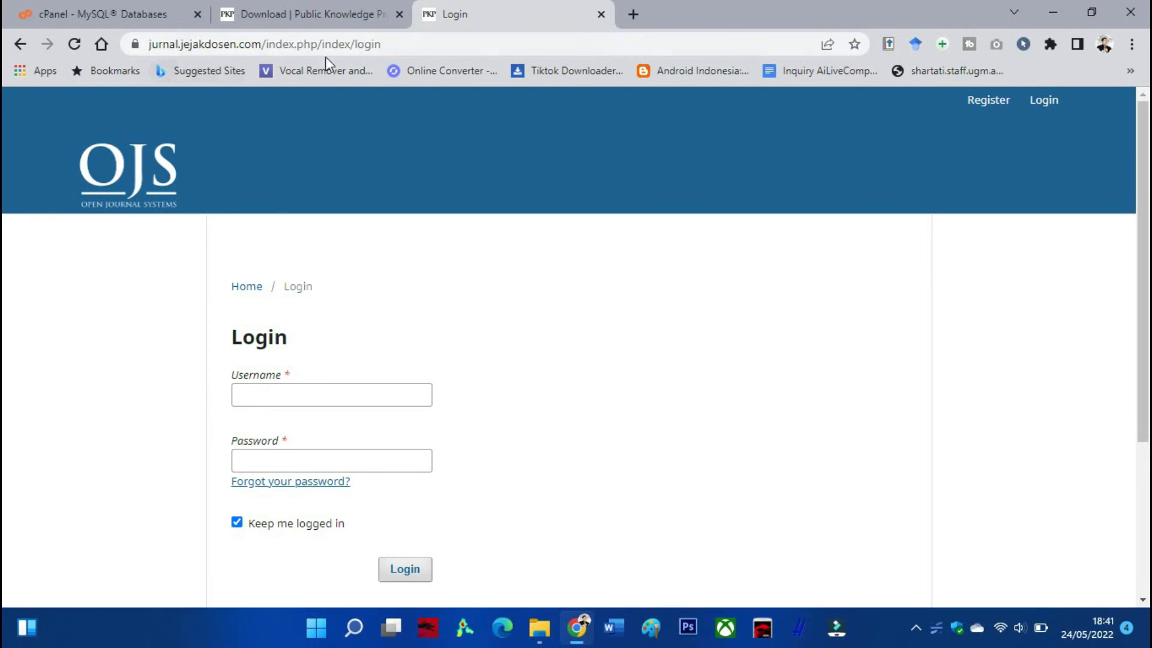
Sign in with username 'admin' and its password.
left_click(377, 401)
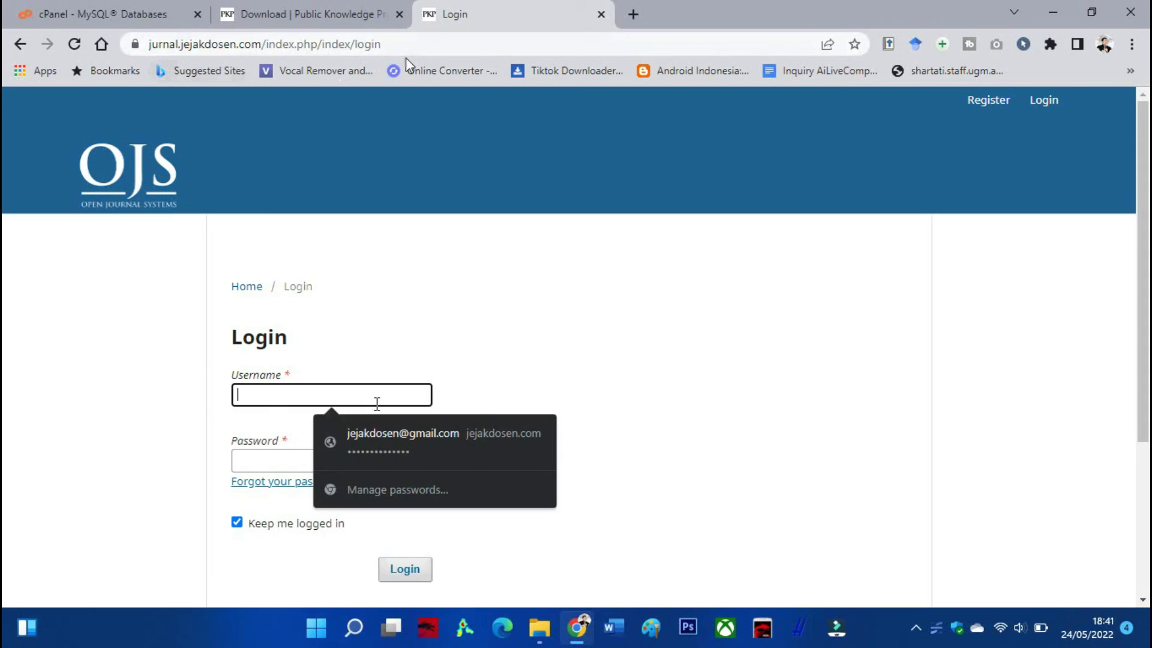
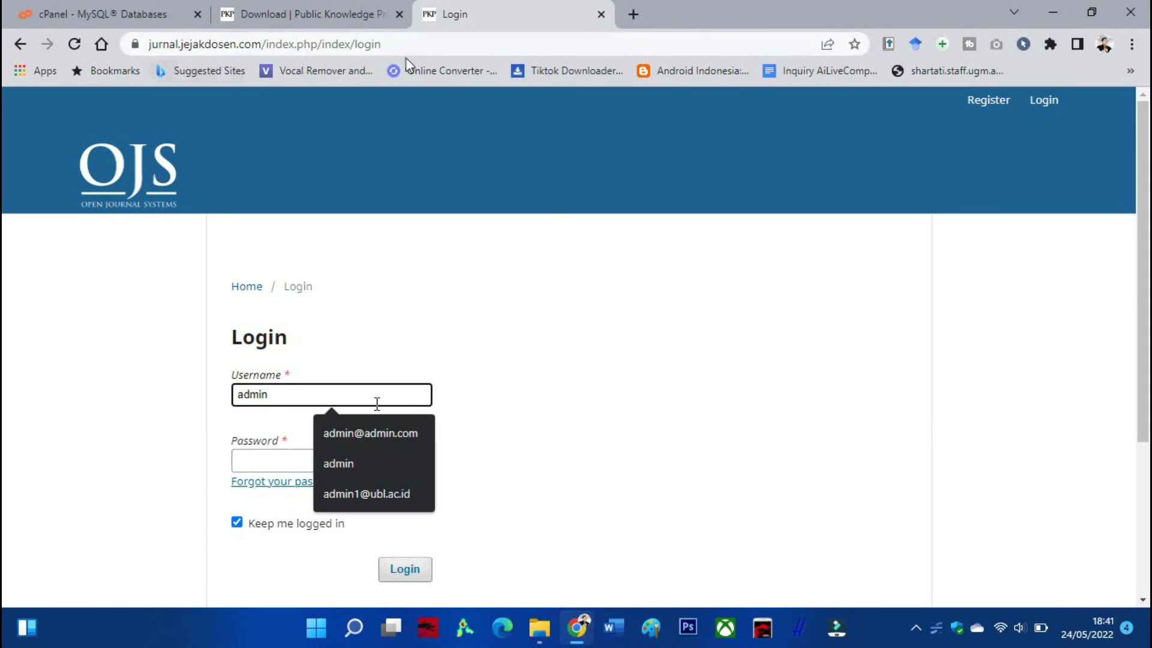
key("Tab")
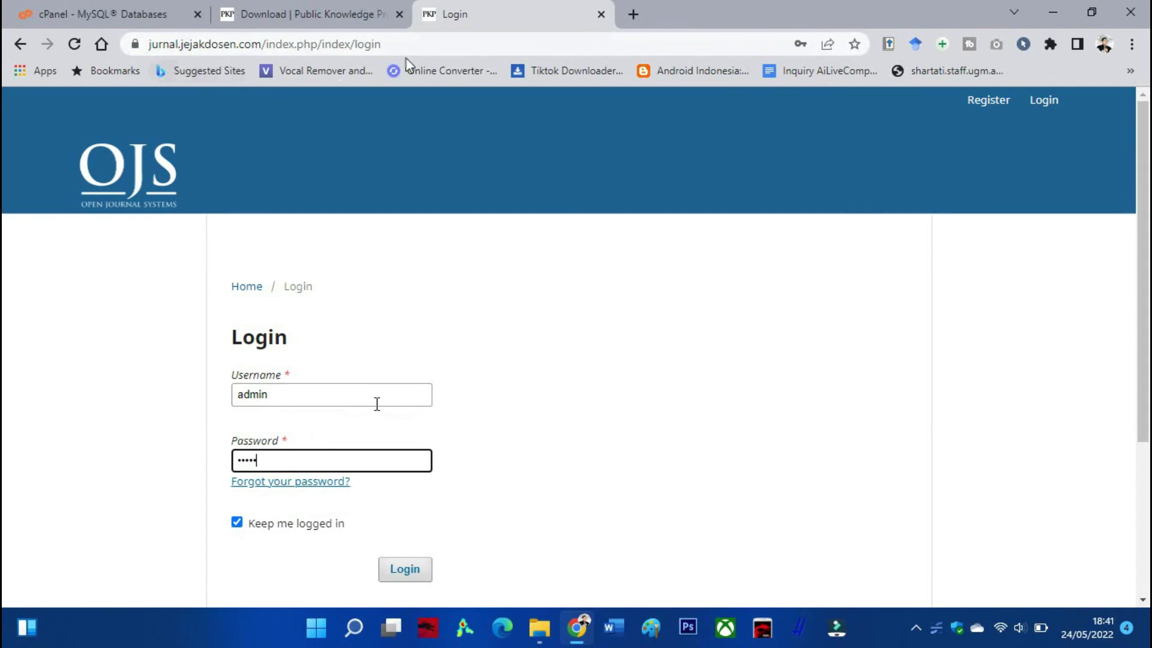
key("Return")
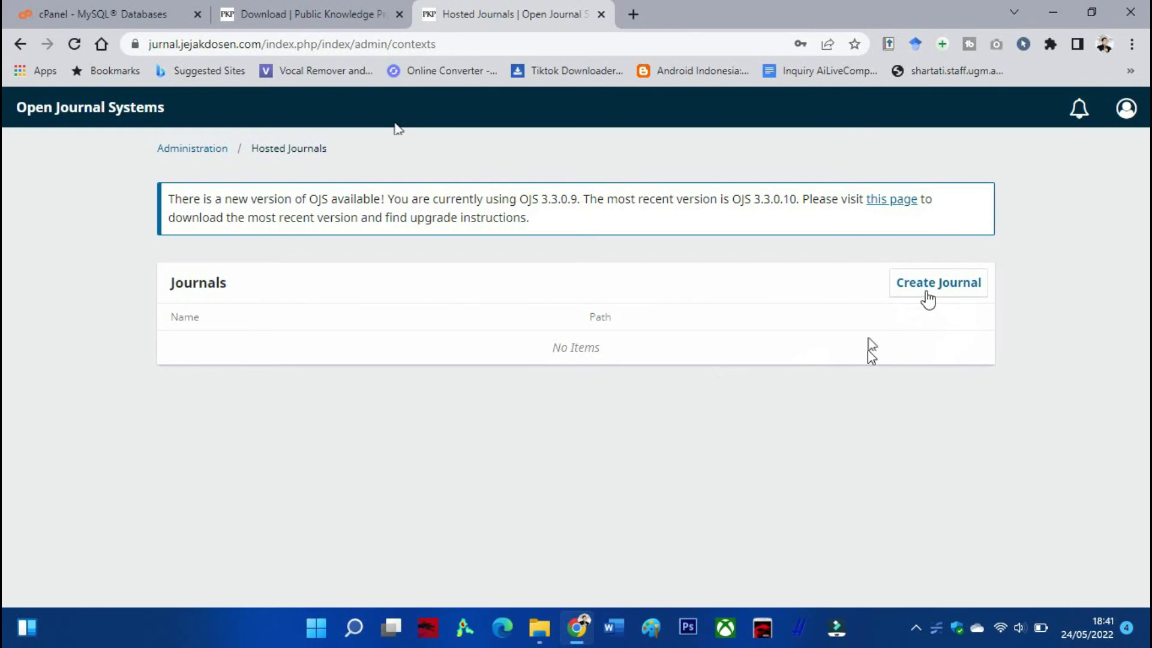
Start a new journal titled 'Jurnal Komputer' with initials JK and URL path JK.
left_click(928, 298)
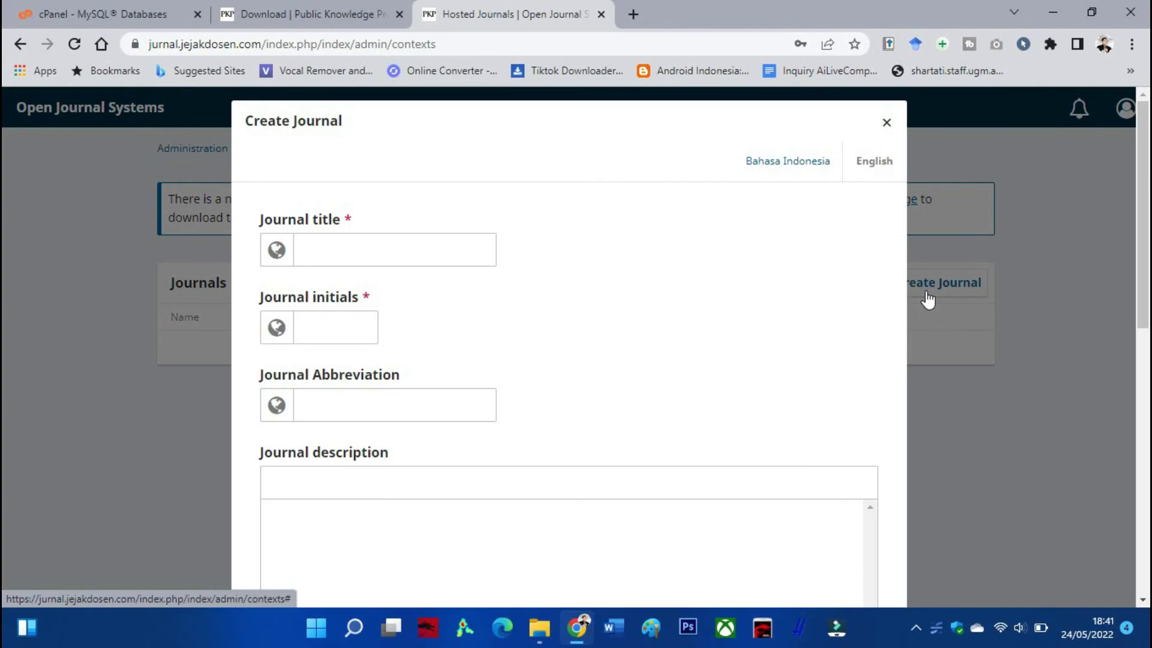
left_click(424, 251)
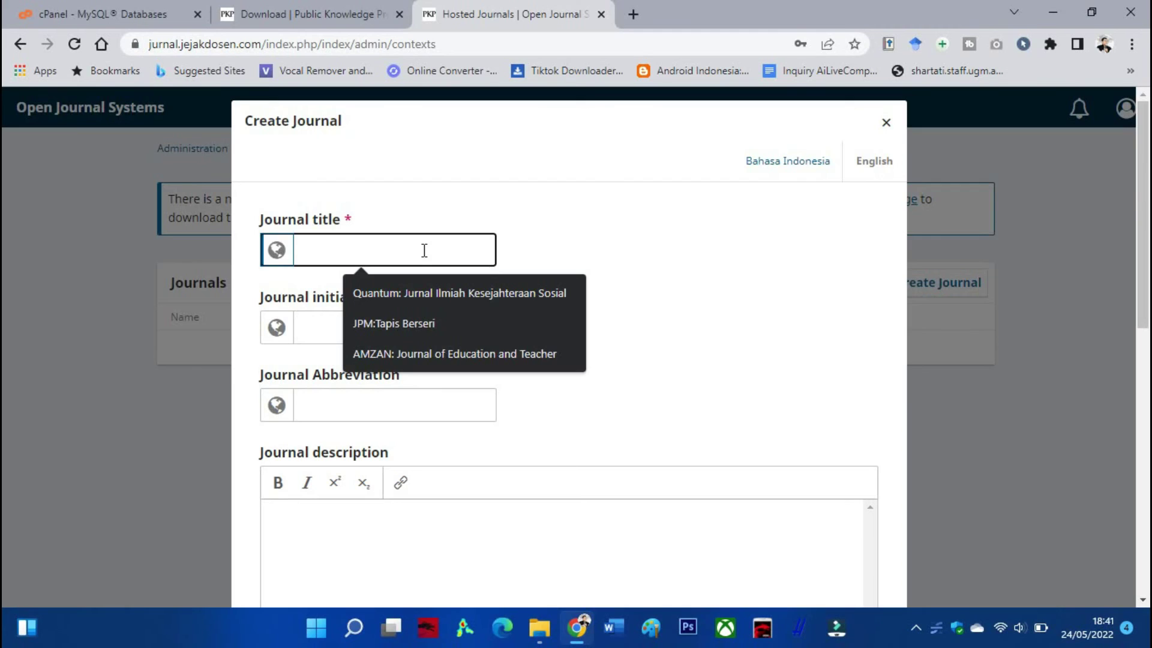
type("Jurnal Komputer")
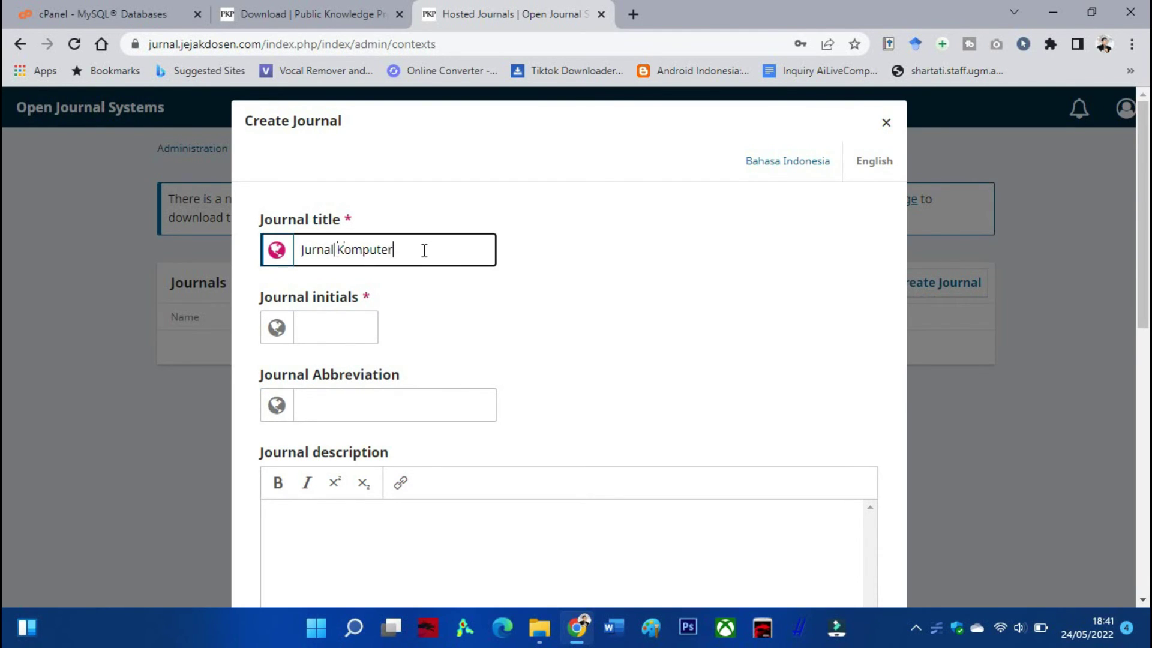
left_click(319, 331)
type("JK")
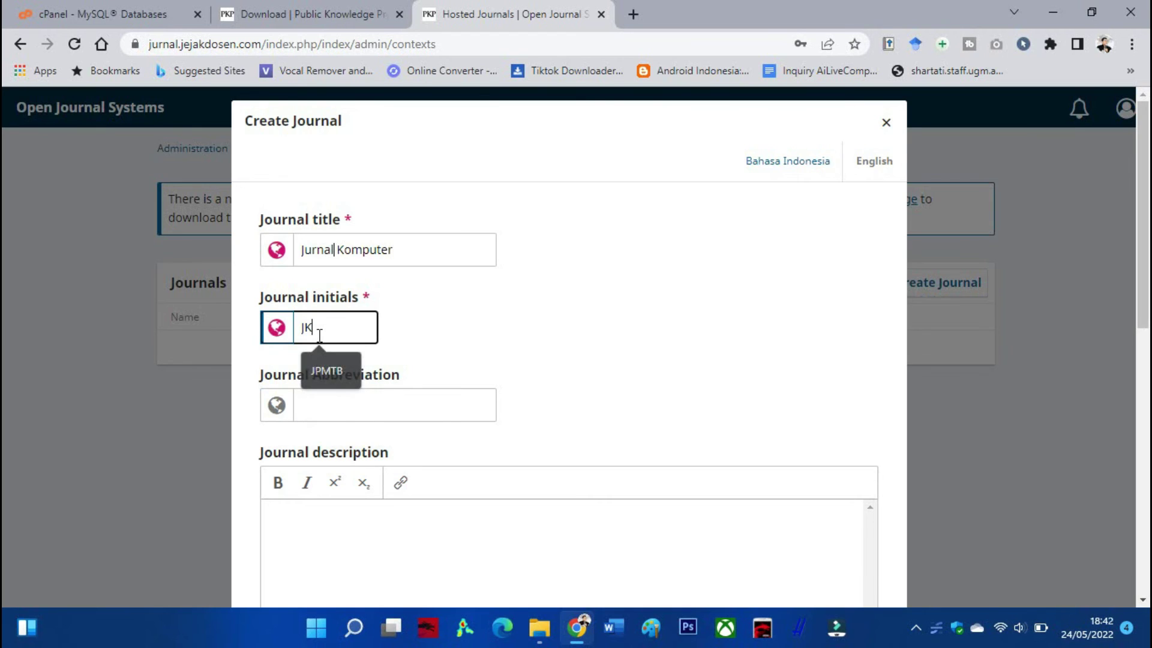
scroll(375, 310, "down", 5)
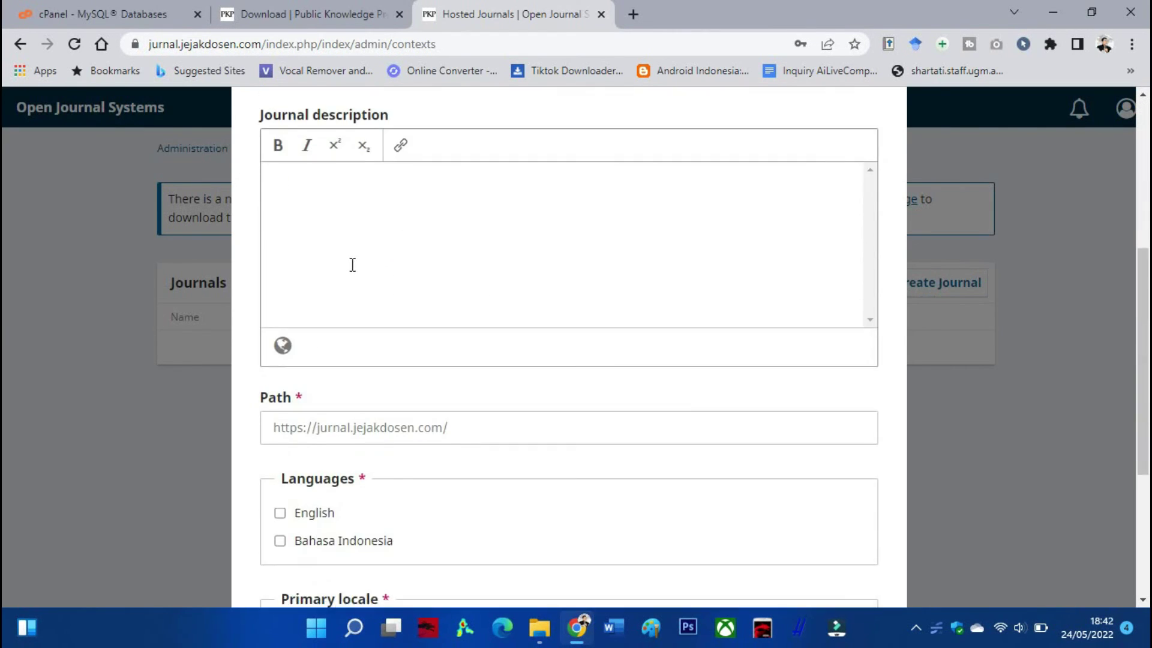
scroll(352, 266, "down", 1)
left_click(482, 343)
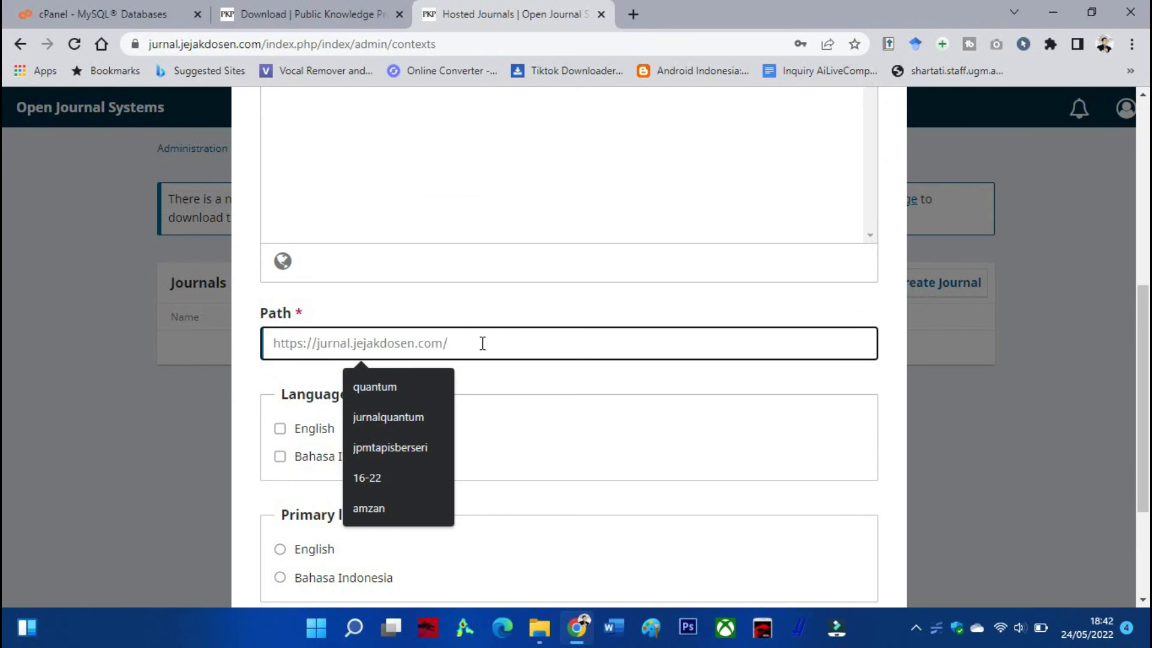
type("ju")
key("BackSpace")
type("K")
Enable English and Bahasa Indonesia with English as primary locale, make the journal public, and save.
scroll(474, 345, "down", 2)
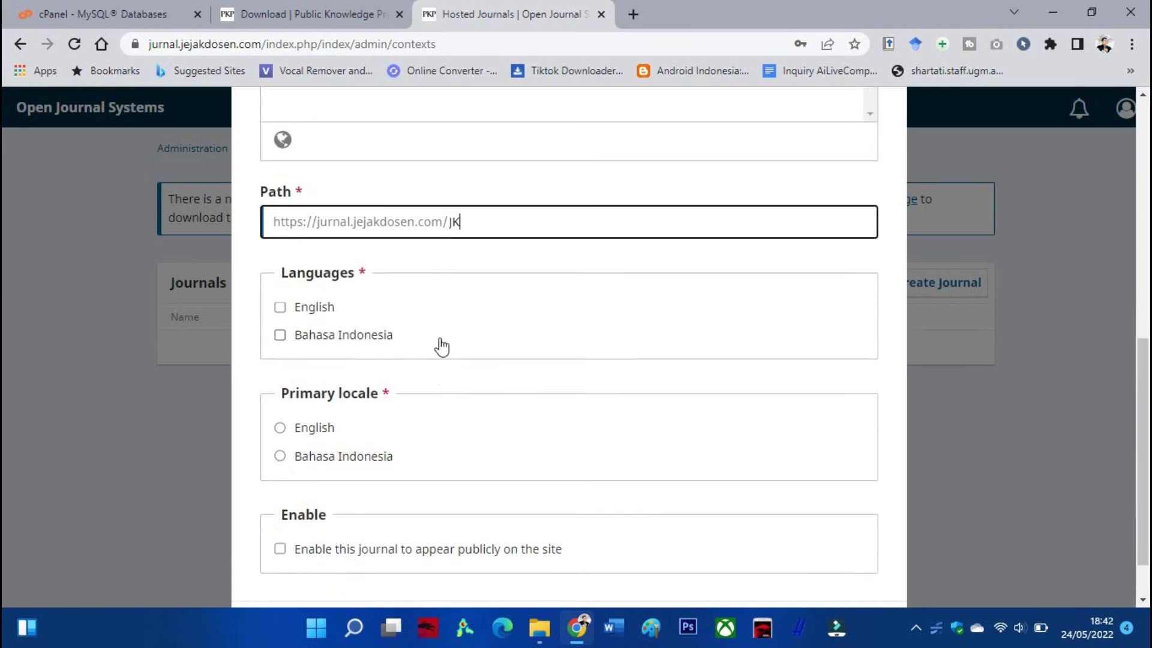
scroll(442, 347, "down", 1)
left_click(323, 267)
left_click(322, 290)
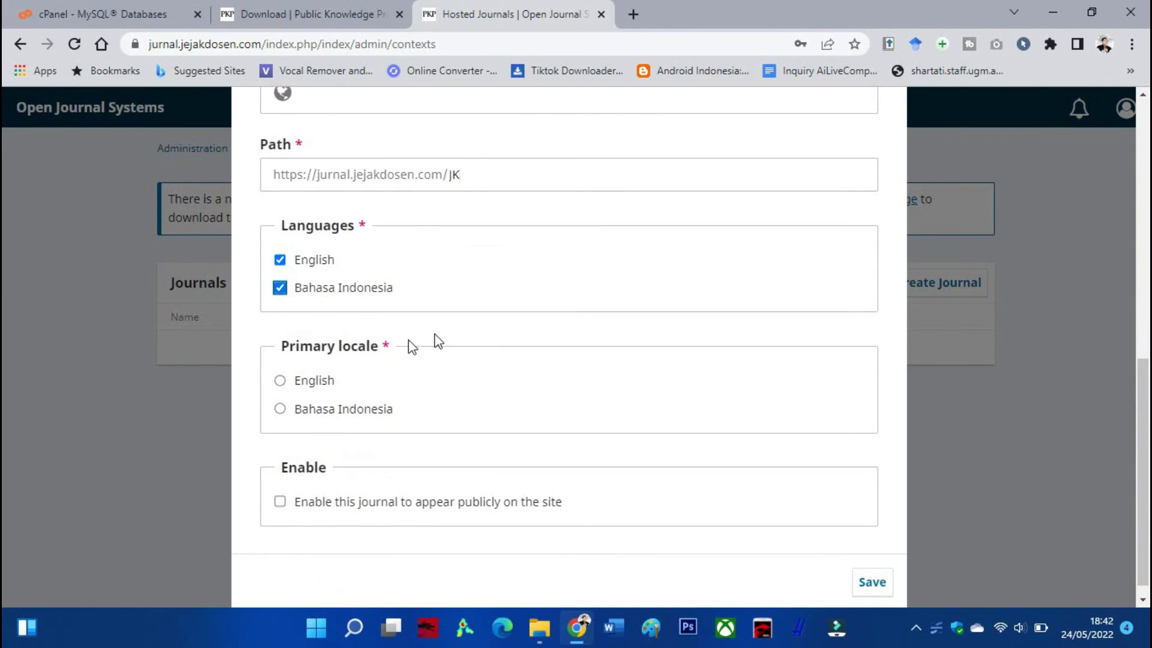
scroll(437, 339, "down", 1)
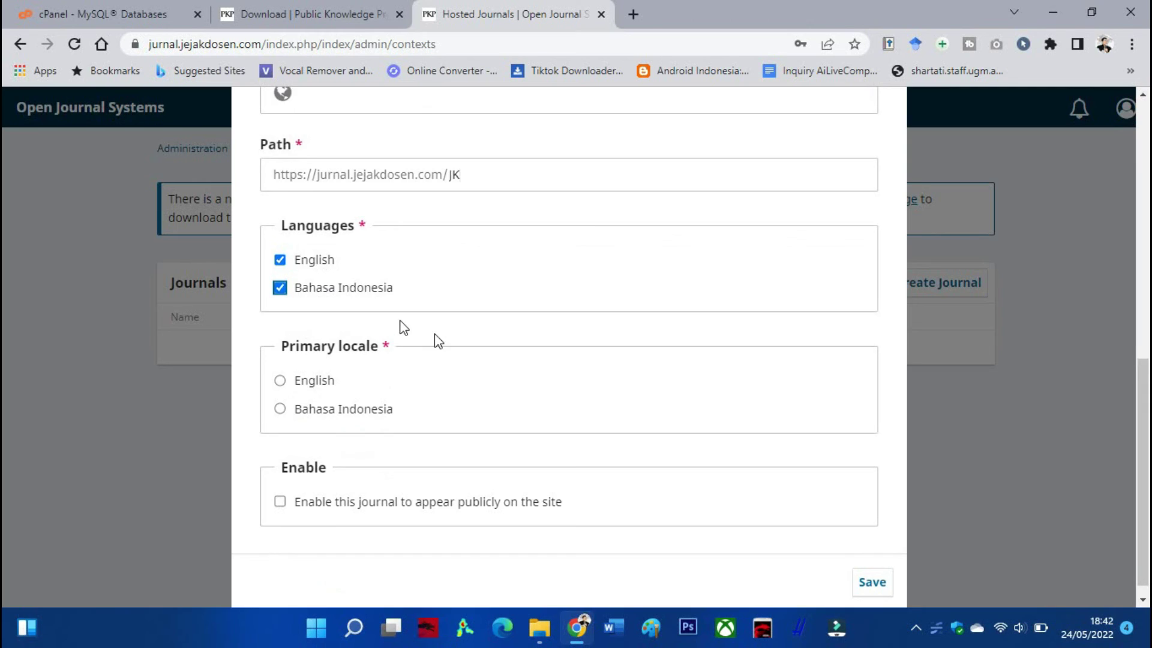
left_click(329, 406)
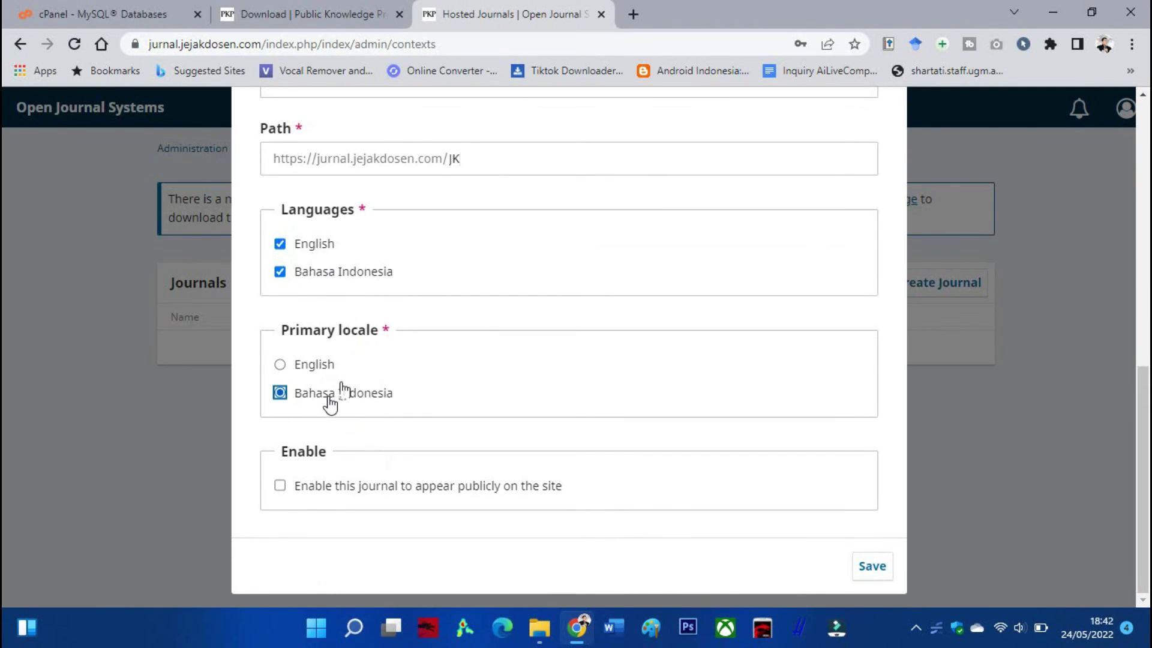
left_click(315, 365)
left_click(280, 486)
left_click(873, 573)
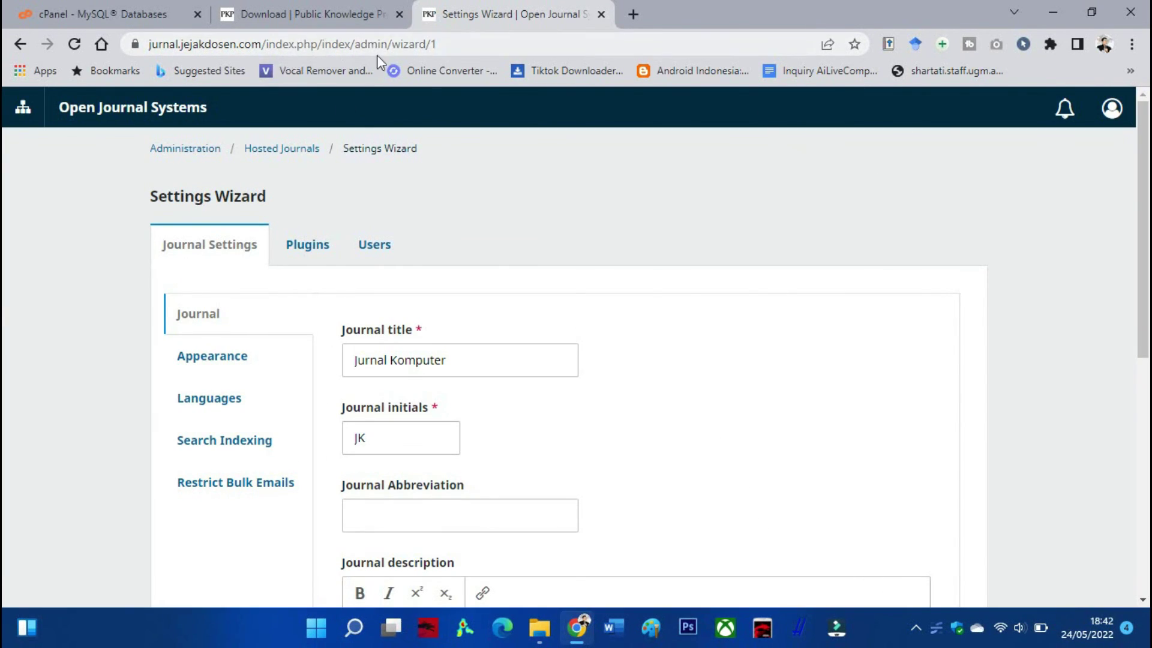
Load the copied site address in a new incognito window to view the Jurnal Komputer homepage.
left_click_drag(300, 44, 115, 146)
key("ctrl+c")
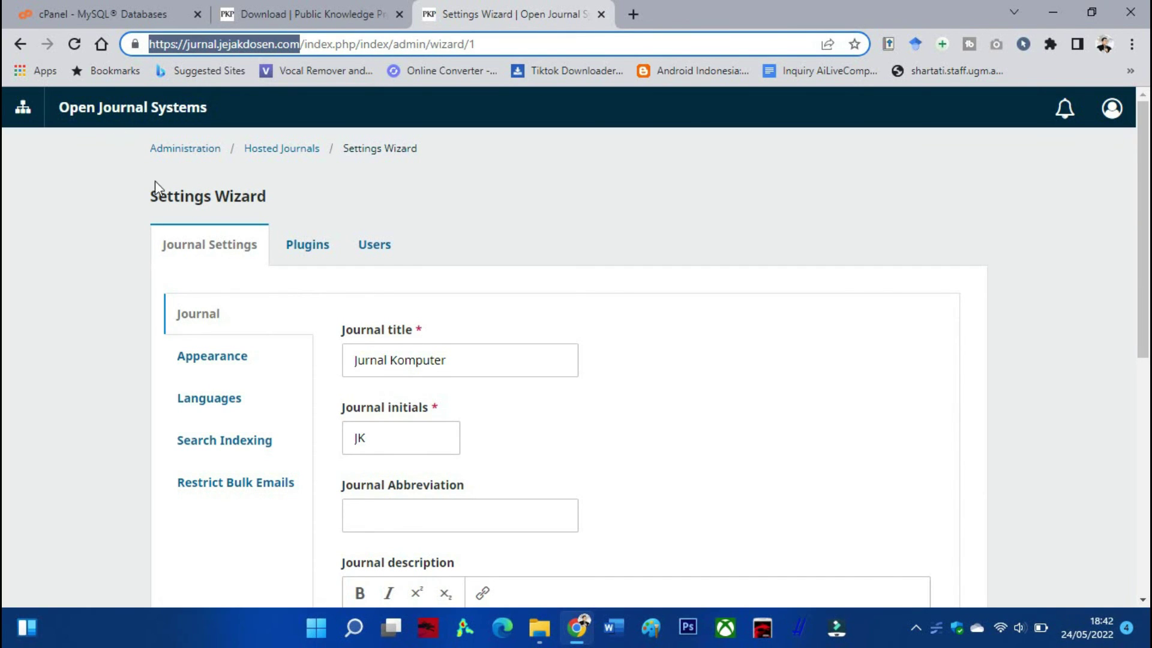
left_click(1131, 44)
left_click(1046, 102)
key("ctrl+v")
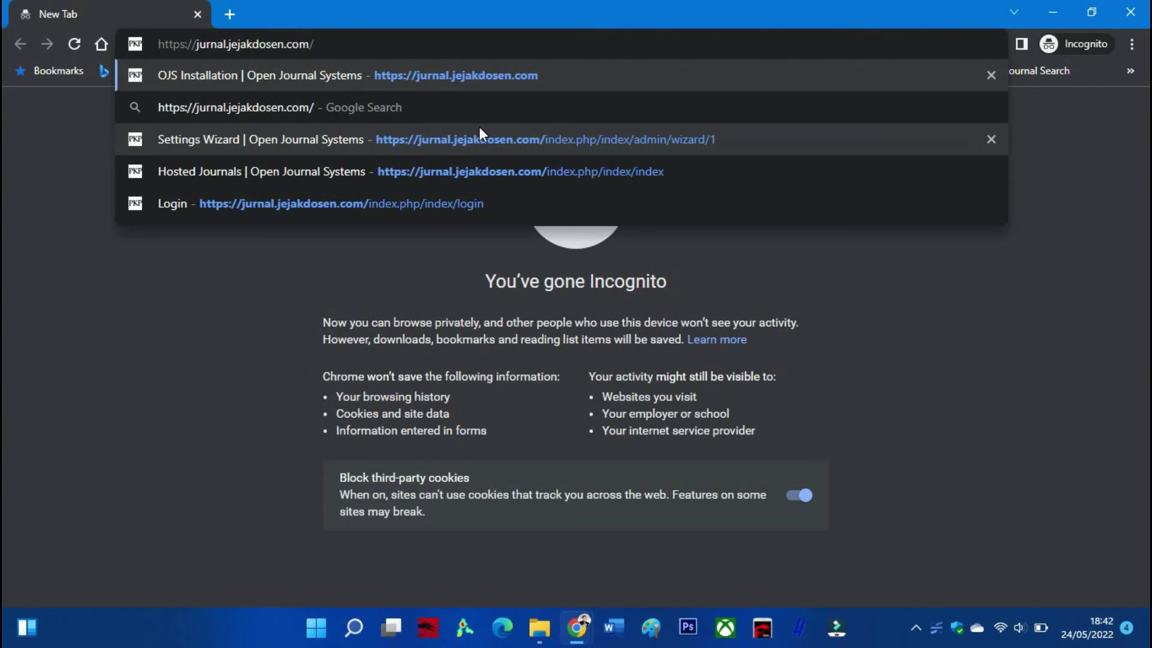
key("Return")
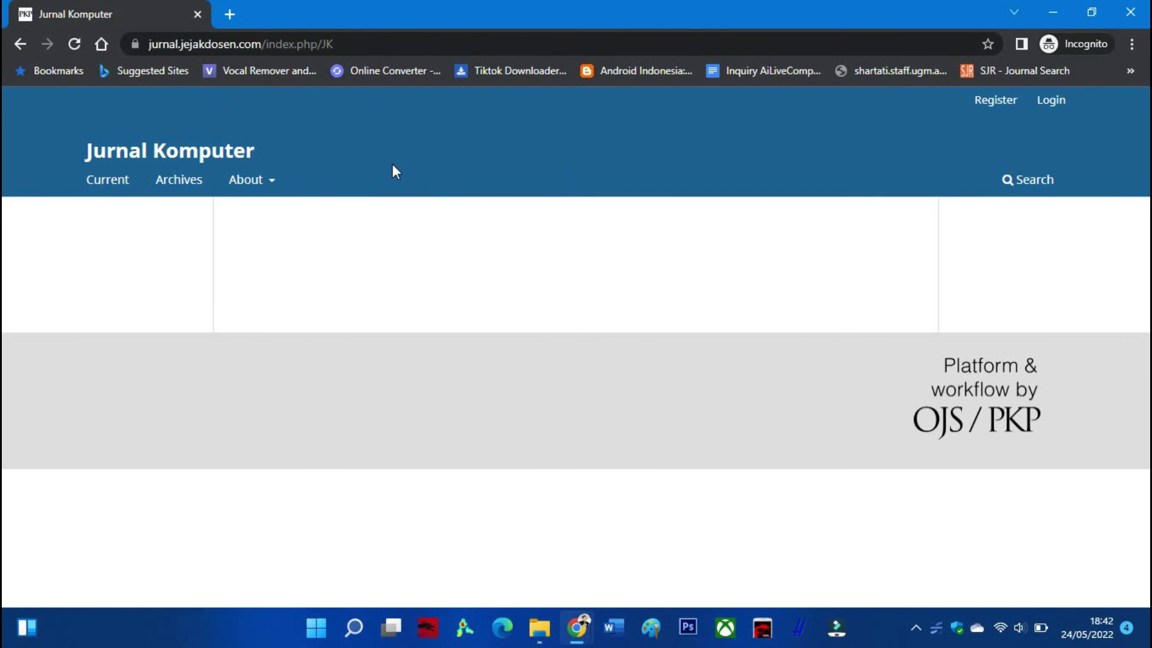
left_click_drag(360, 46, 133, 48)
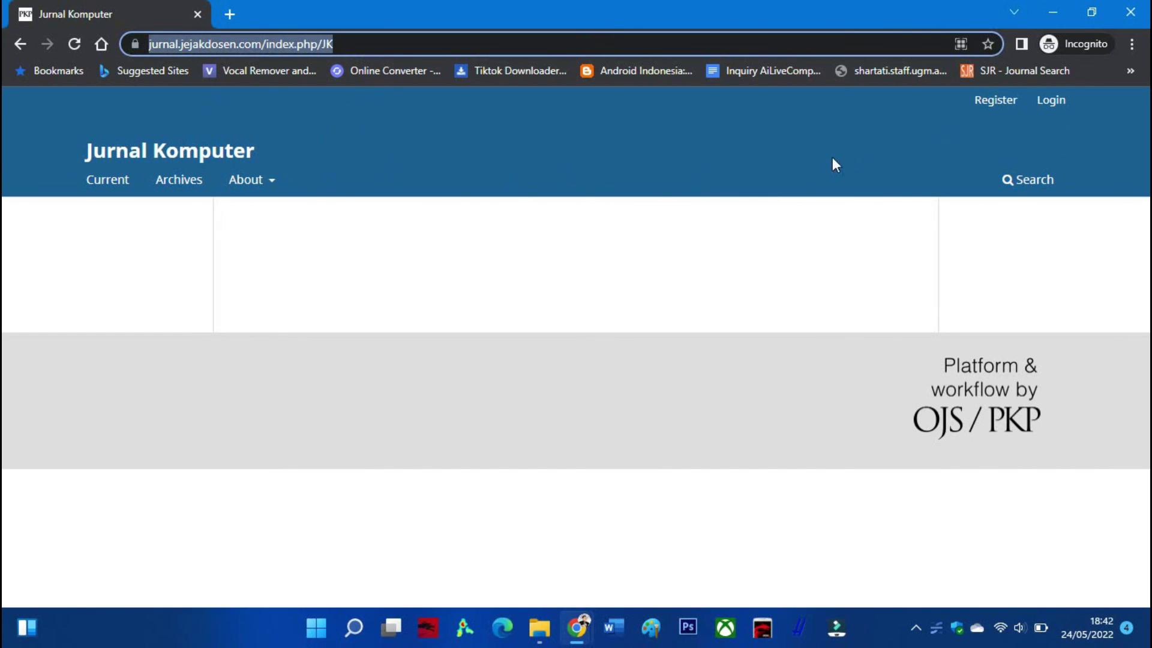
Load the Tapis Berseri journal site in a new tab and browse it, then return to the Jurnal Komputer tab.
left_click(229, 14)
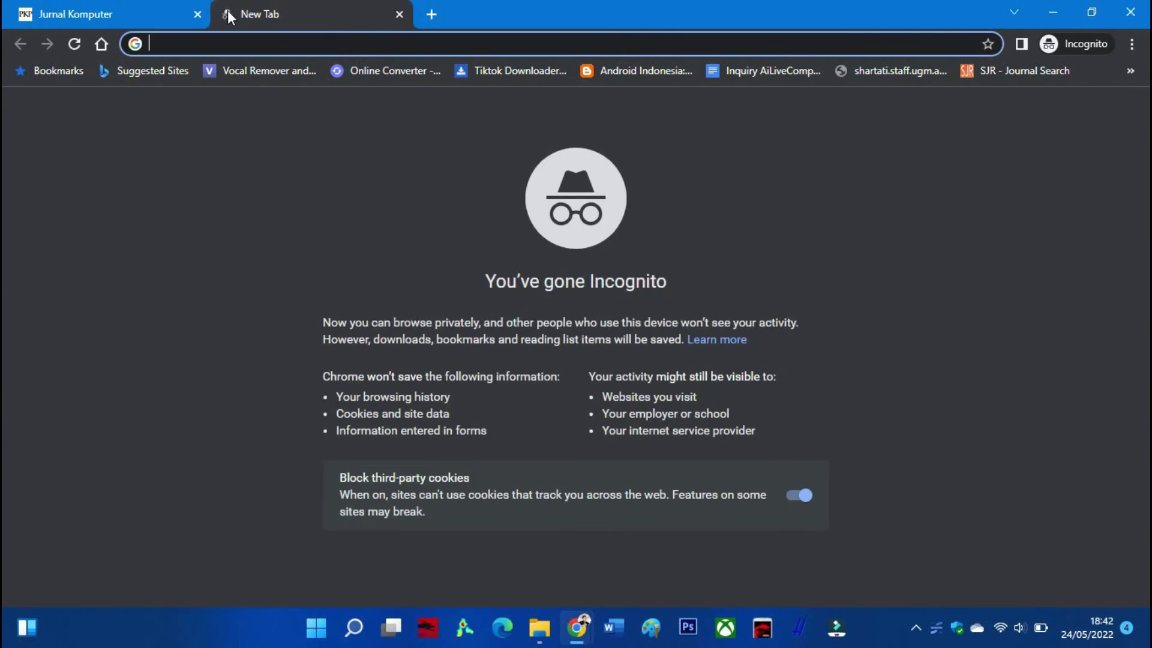
type("tapisberseri.ubl.ac.id")
key("Return")
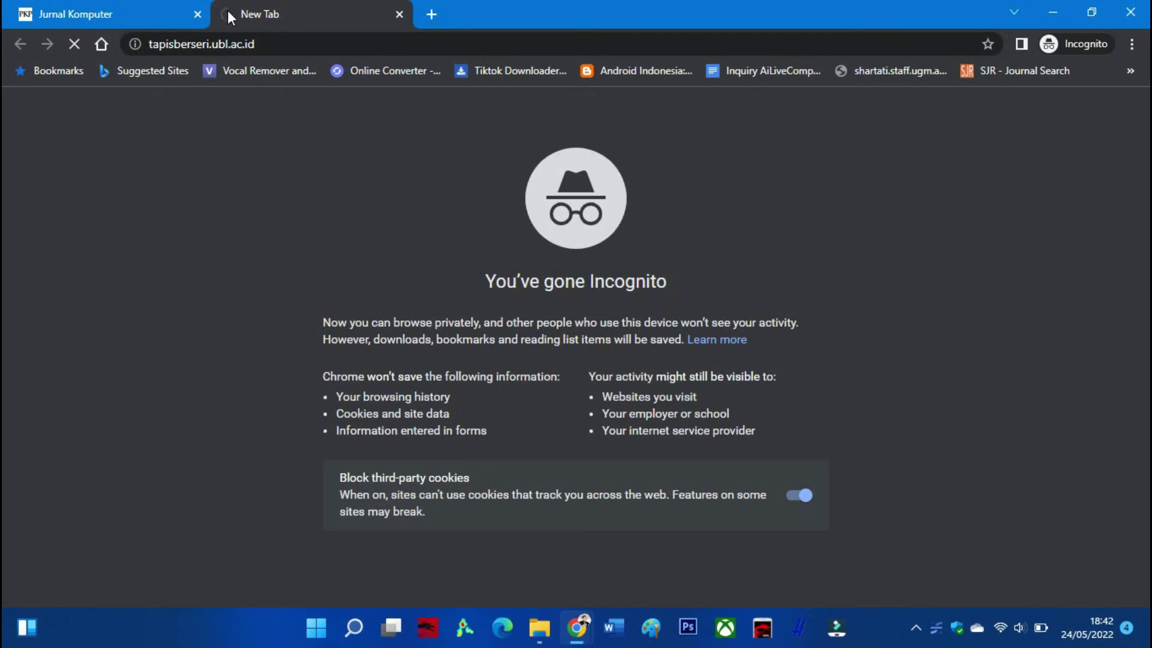
left_click(140, 3)
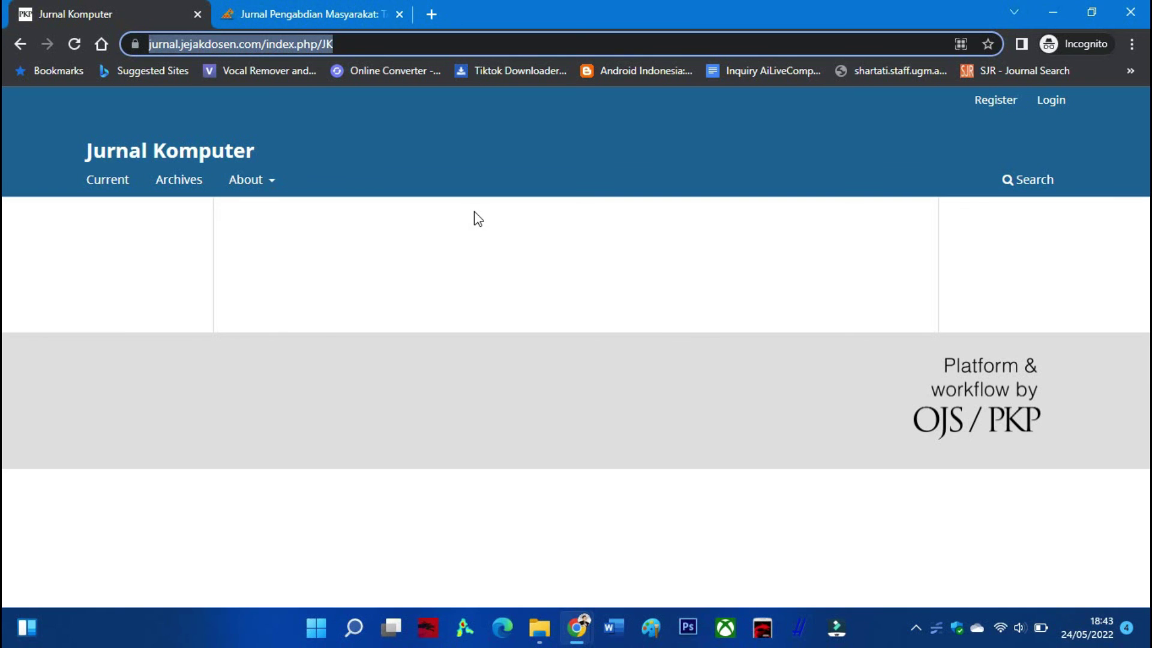
left_click(342, 17)
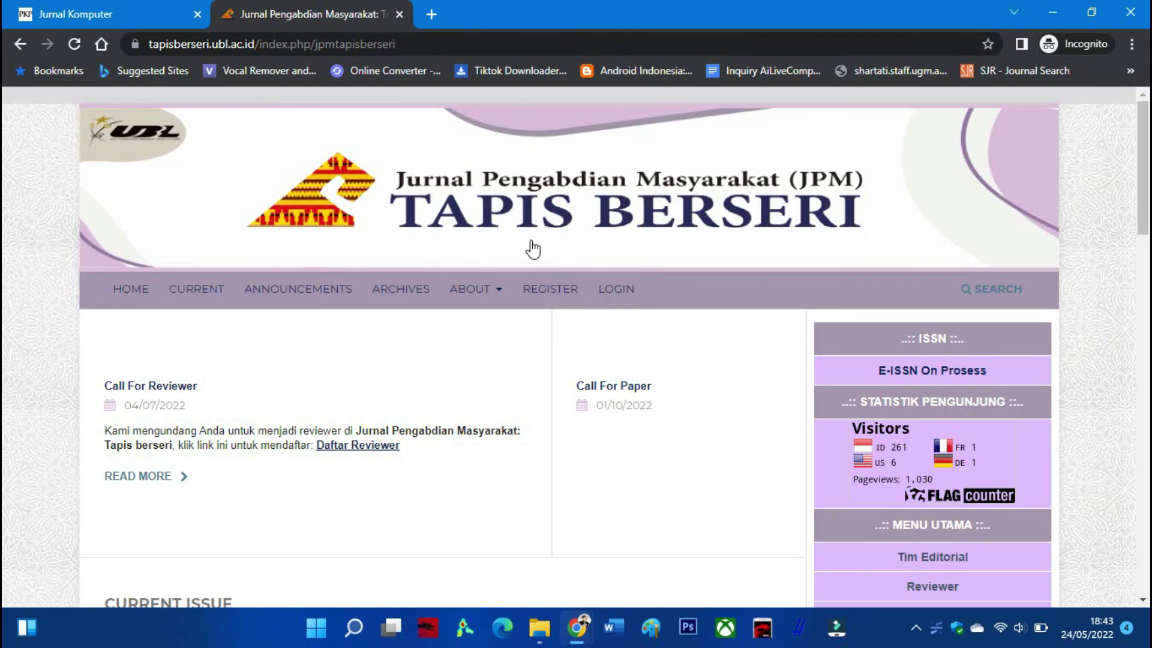
scroll(1021, 198, "down", 10)
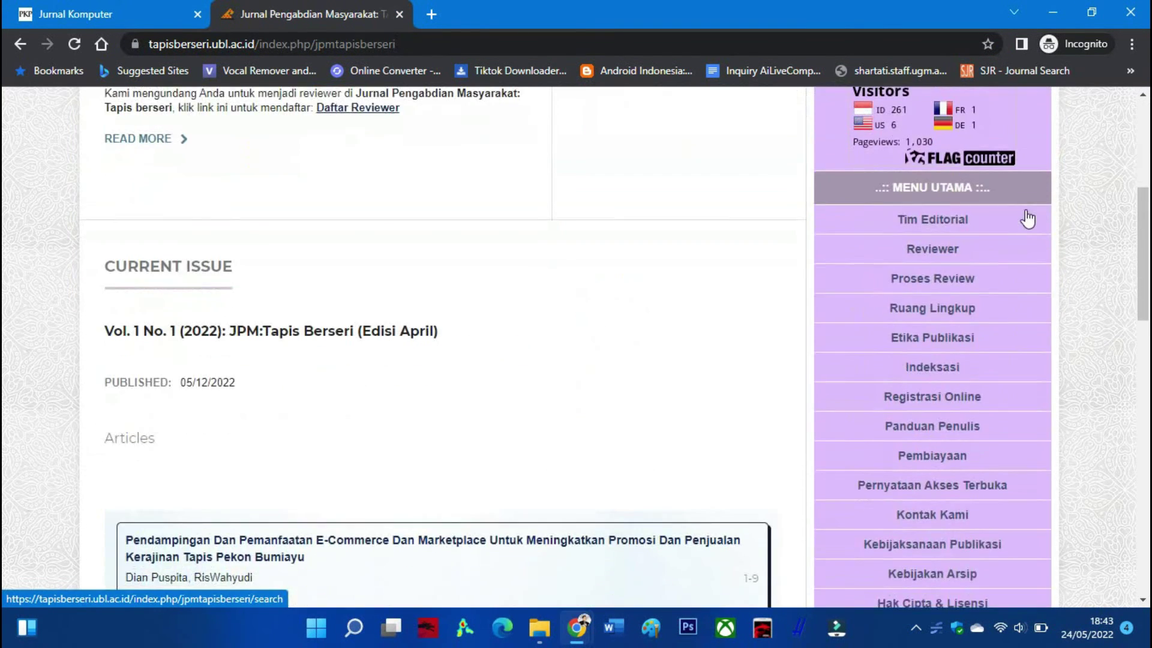
scroll(1027, 217, "down", 3)
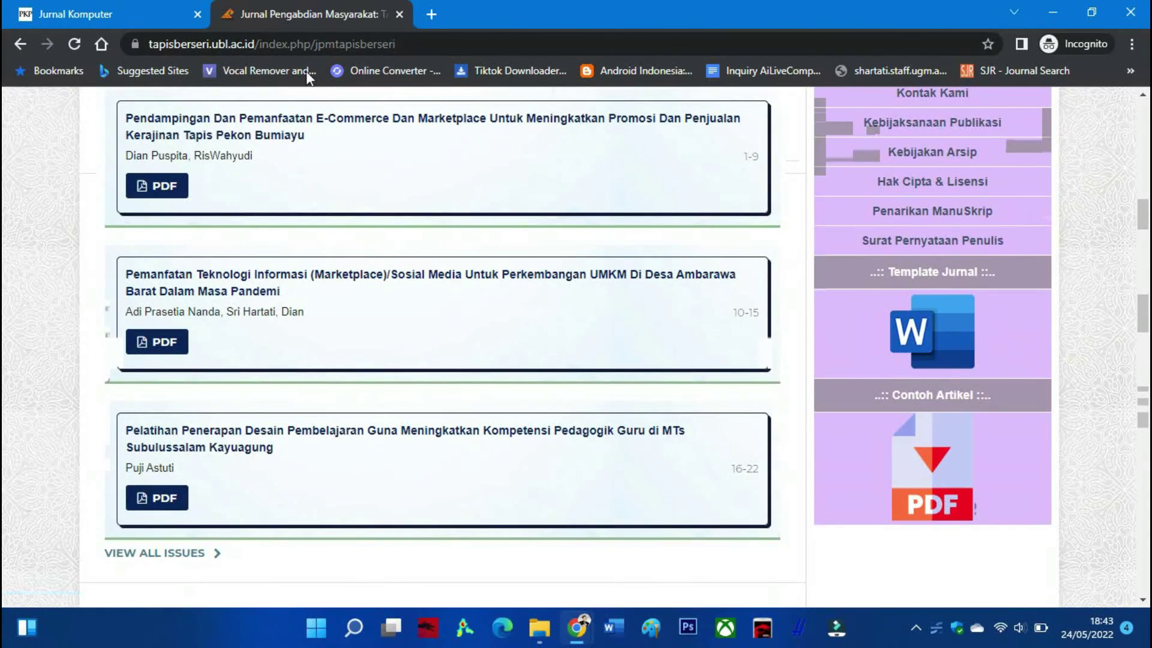
left_click(136, 14)
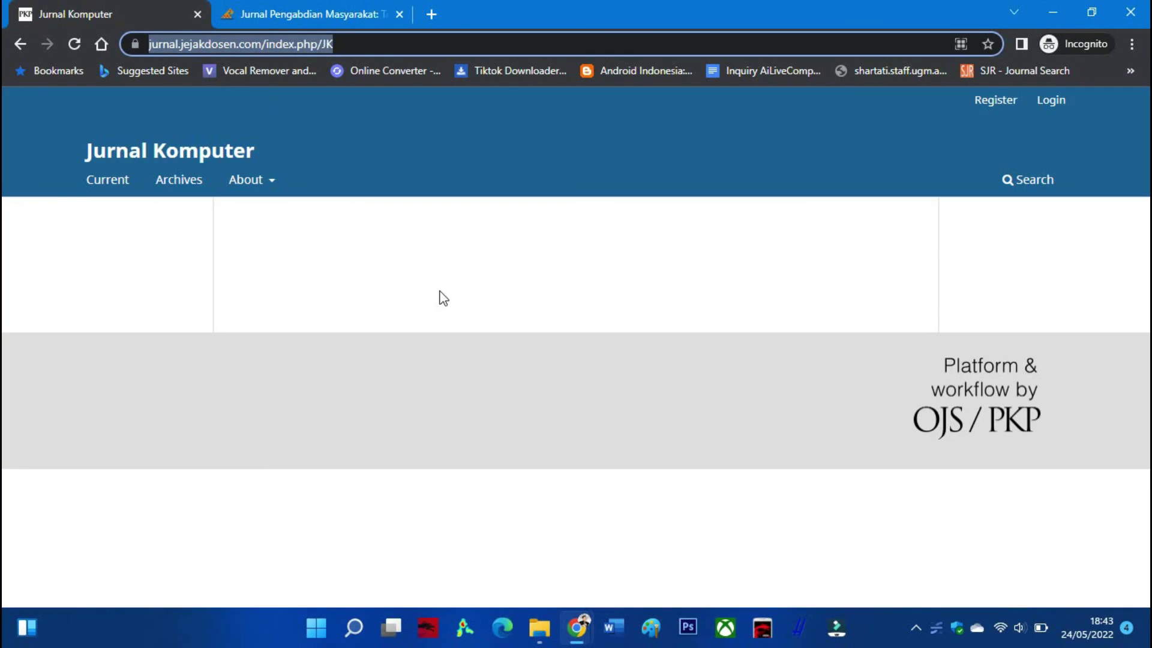